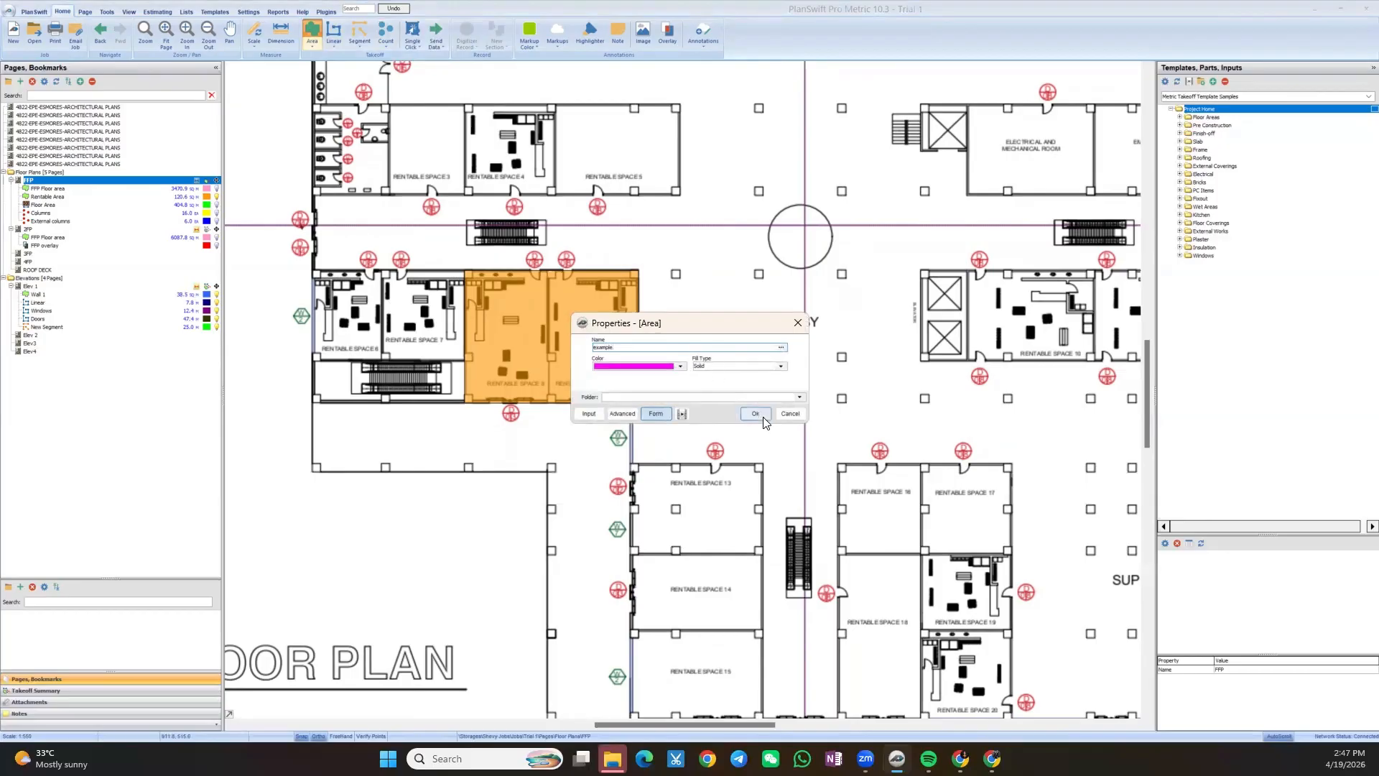
Create the solid magenta area takeoff "example" and trace it as a six-point polygon of about 119 sq m over the lobby
{"action": "left_click", "coordinate": [755, 413]}
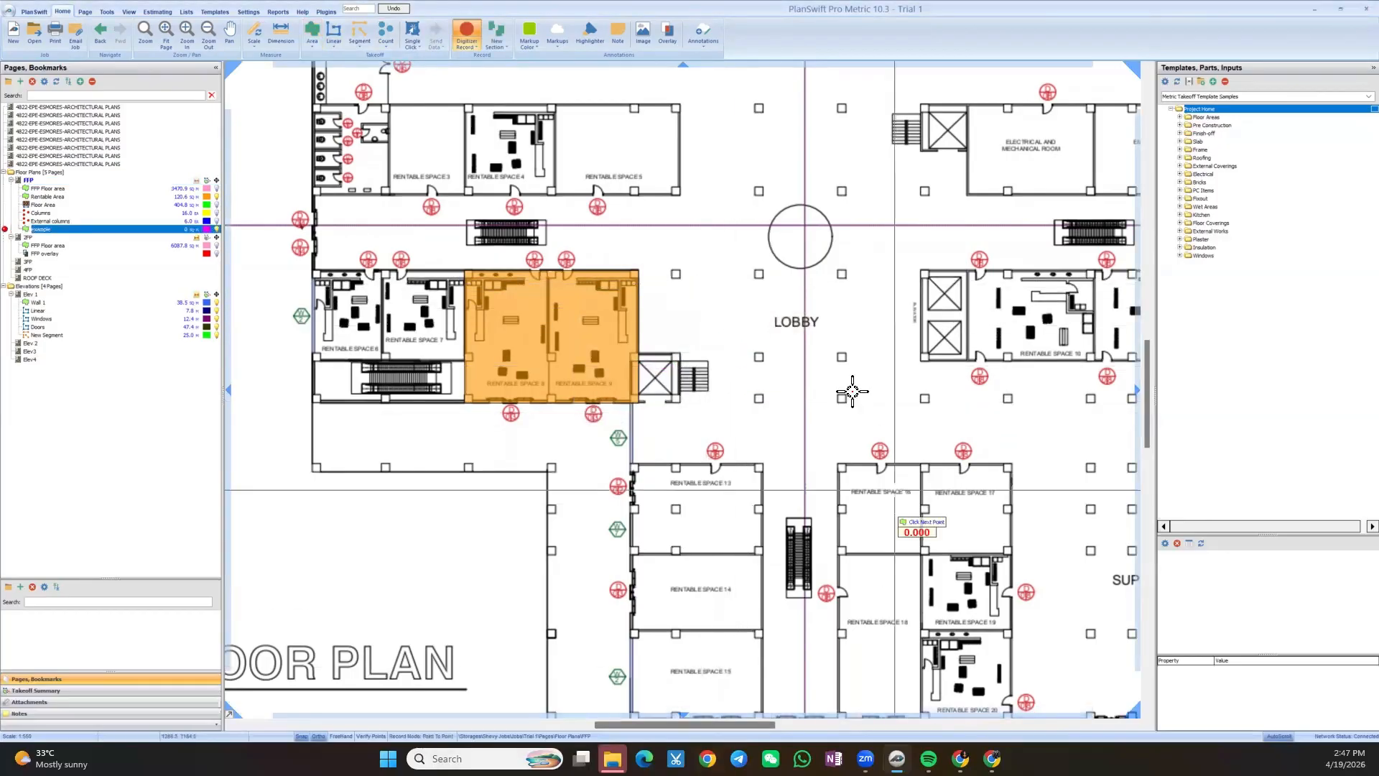
{"action": "left_click", "coordinate": [717, 311]}
{"action": "left_click", "coordinate": [717, 390]}
{"action": "left_click", "coordinate": [824, 390]}
{"action": "left_click", "coordinate": [820, 437]}
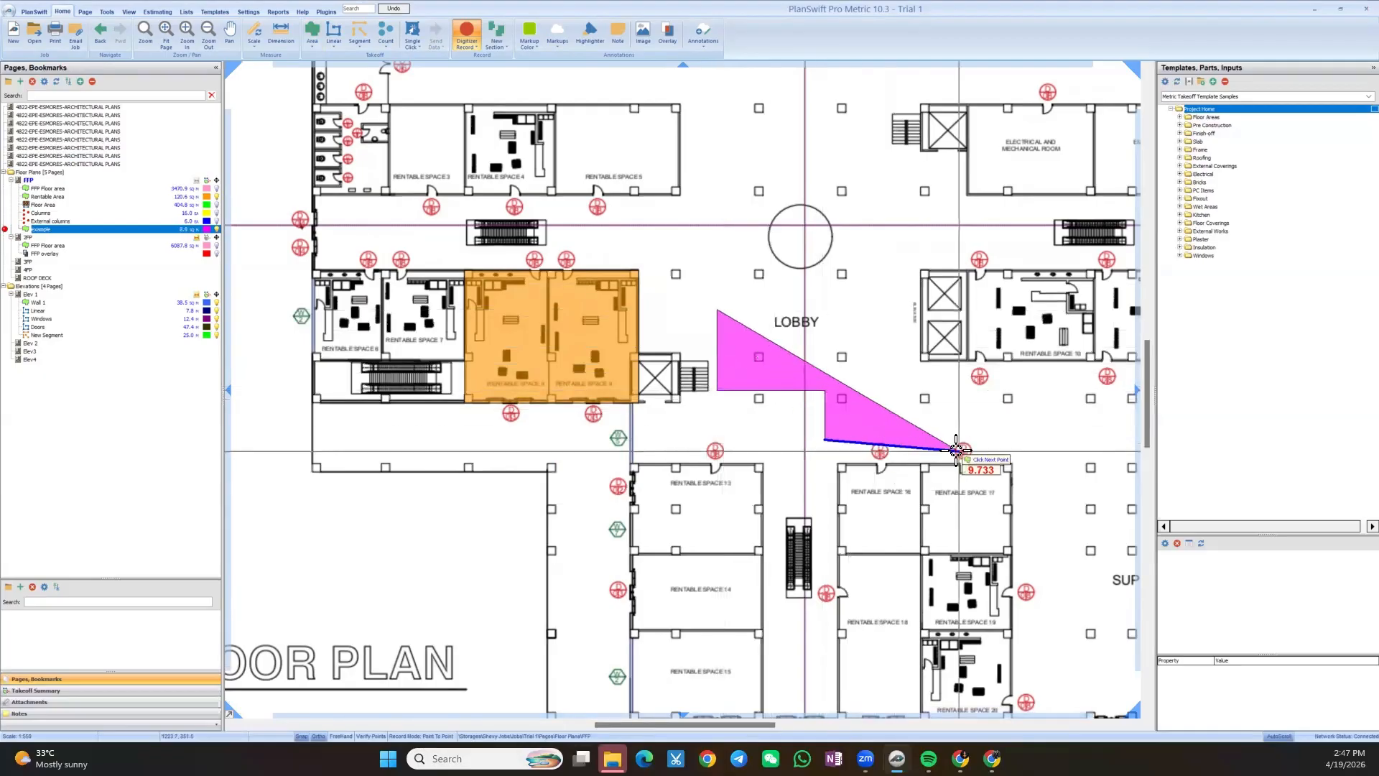
{"action": "left_click", "coordinate": [955, 450]}
{"action": "left_click", "coordinate": [921, 318]}
{"action": "left_click", "coordinate": [719, 309]}
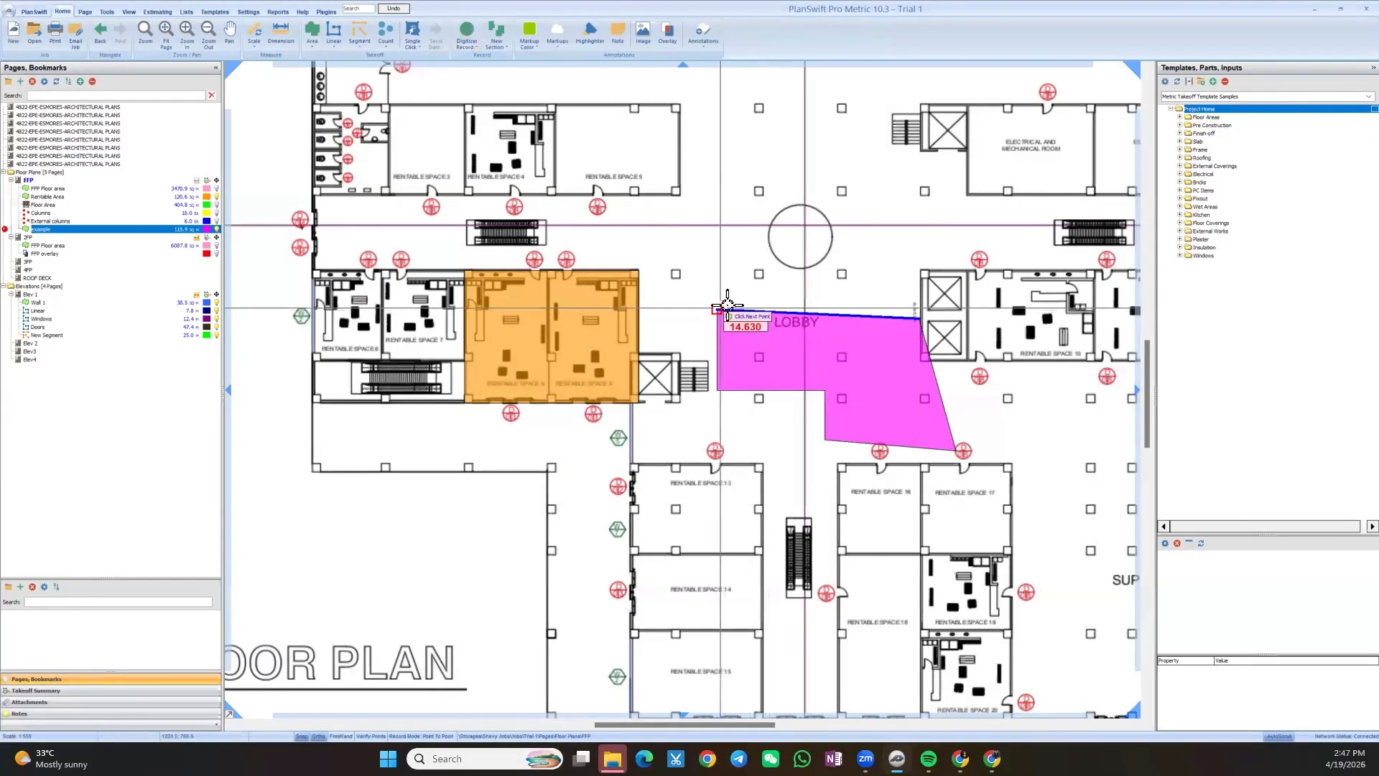
Flip the magenta example area horizontally and back again, and flip it vertically
{"action": "left_click", "coordinate": [91, 13]}
{"action": "left_click", "coordinate": [107, 12]}
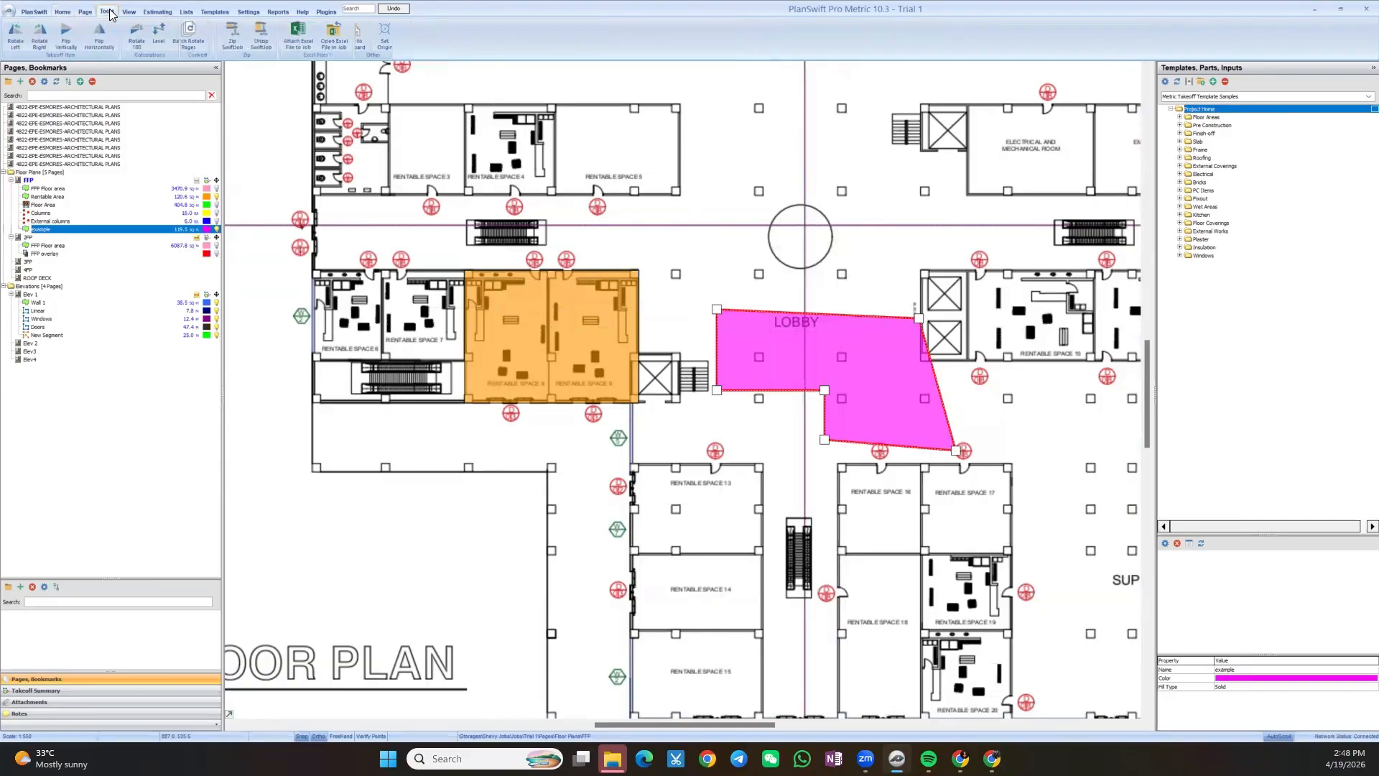
{"action": "left_click", "coordinate": [109, 36]}
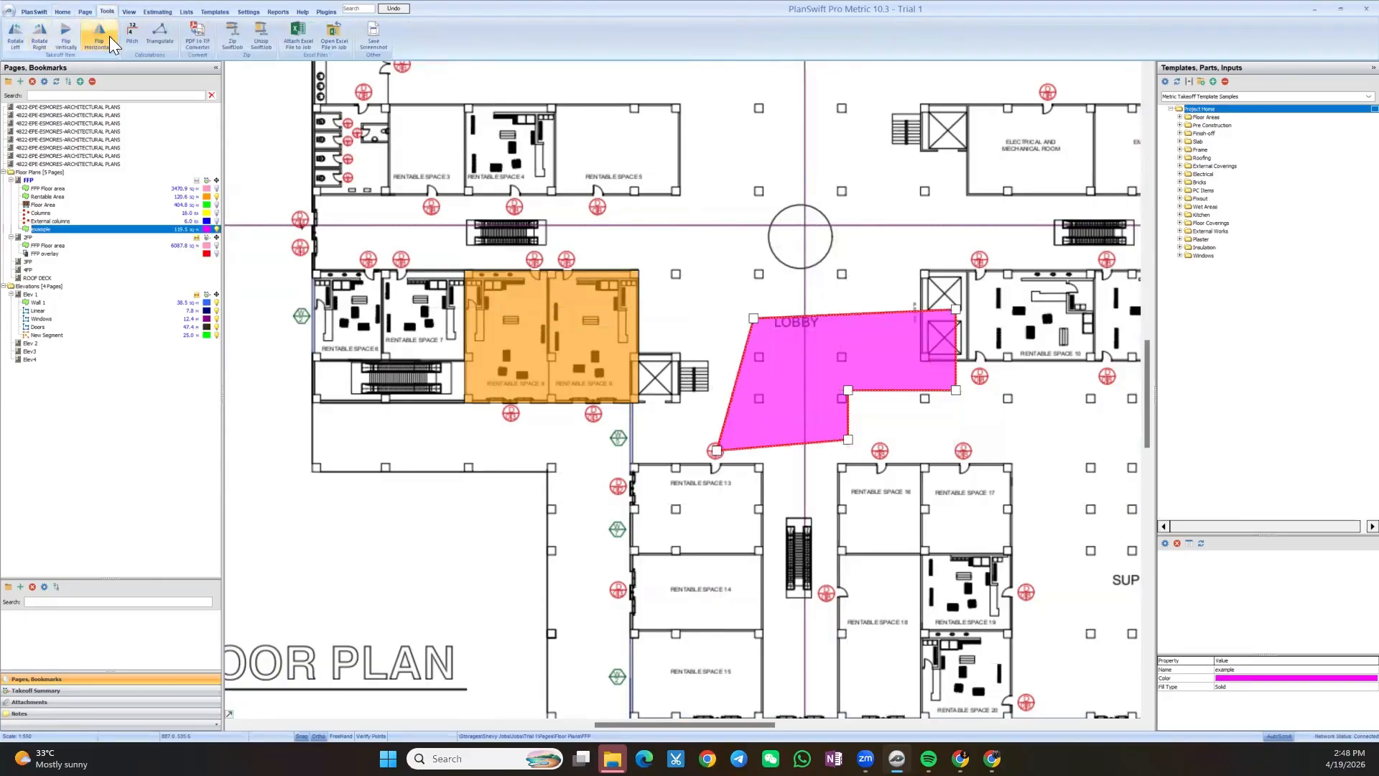
{"action": "left_click", "coordinate": [109, 36]}
{"action": "left_click", "coordinate": [67, 36]}
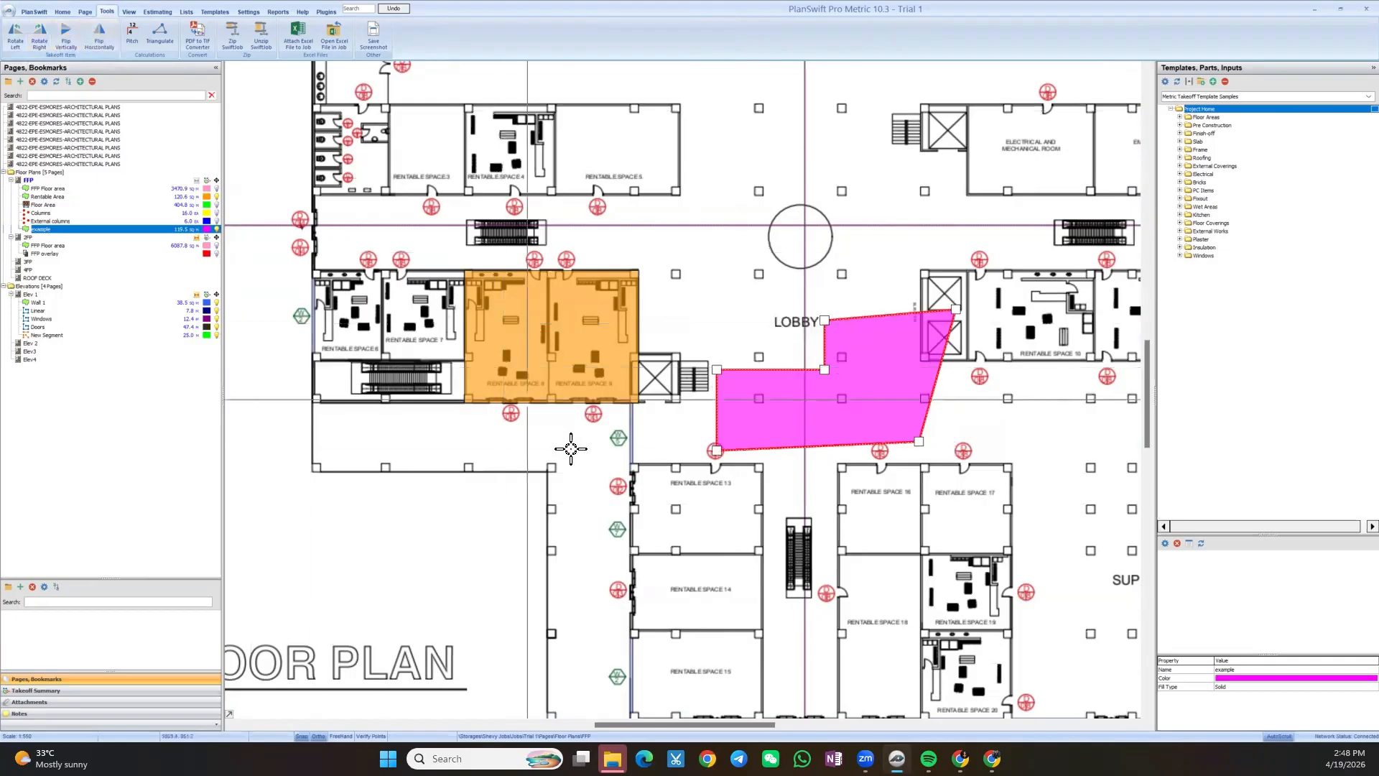
{"action": "left_click", "coordinate": [548, 324]}
{"action": "left_click", "coordinate": [821, 433]}
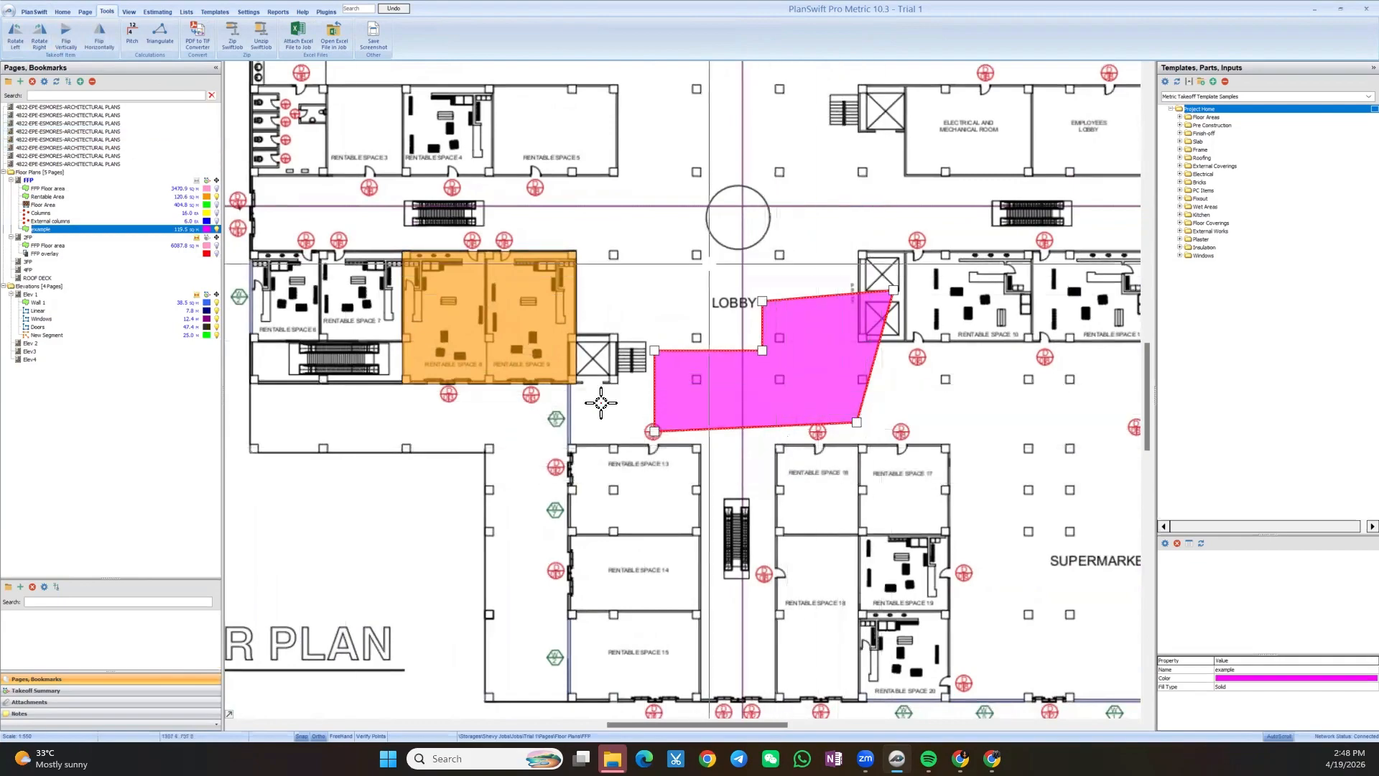
{"action": "left_click", "coordinate": [85, 12]}
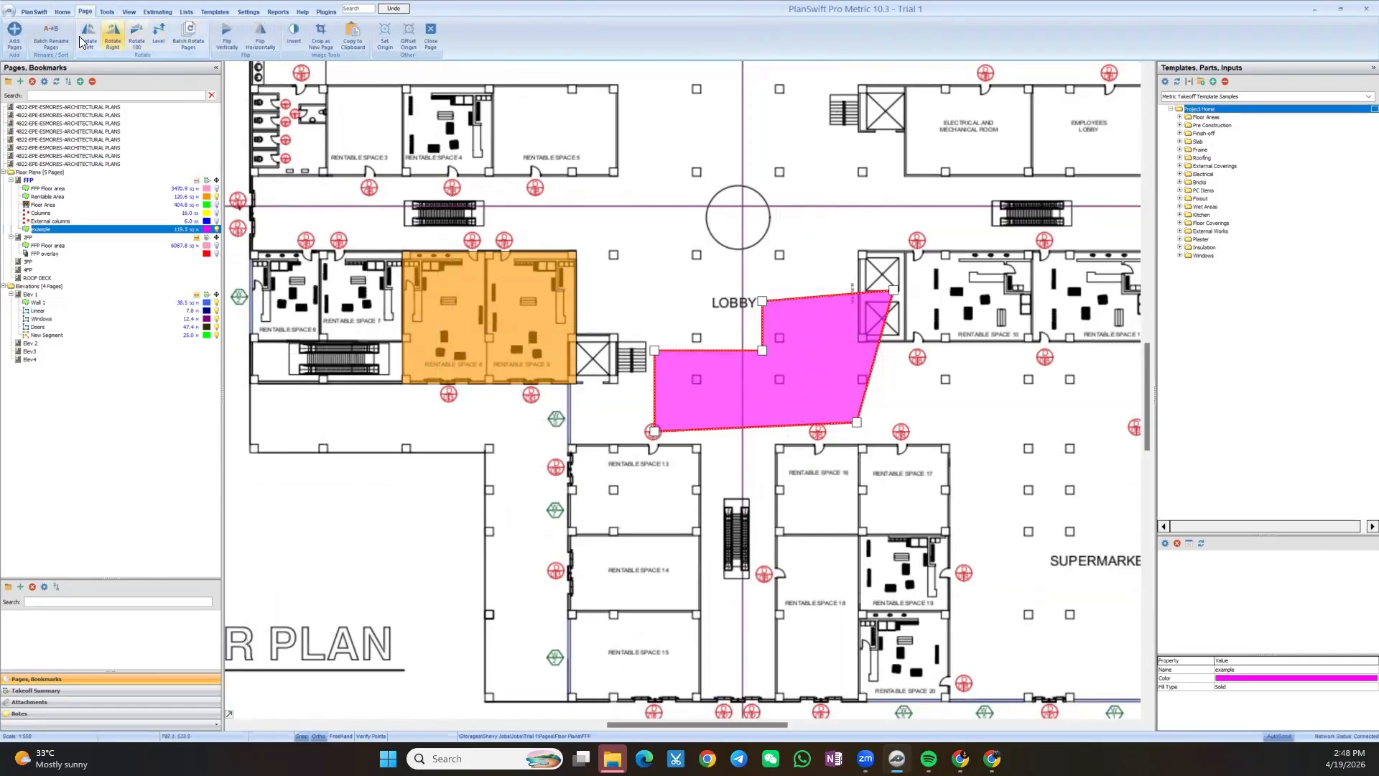
{"action": "mouse_move", "coordinate": [376, 136]}
{"action": "left_mouse_down"}
{"action": "mouse_move", "coordinate": [397, 151]}
{"action": "mouse_move", "coordinate": [366, 139]}
{"action": "left_mouse_up"}
{"action": "left_click", "coordinate": [108, 11]}
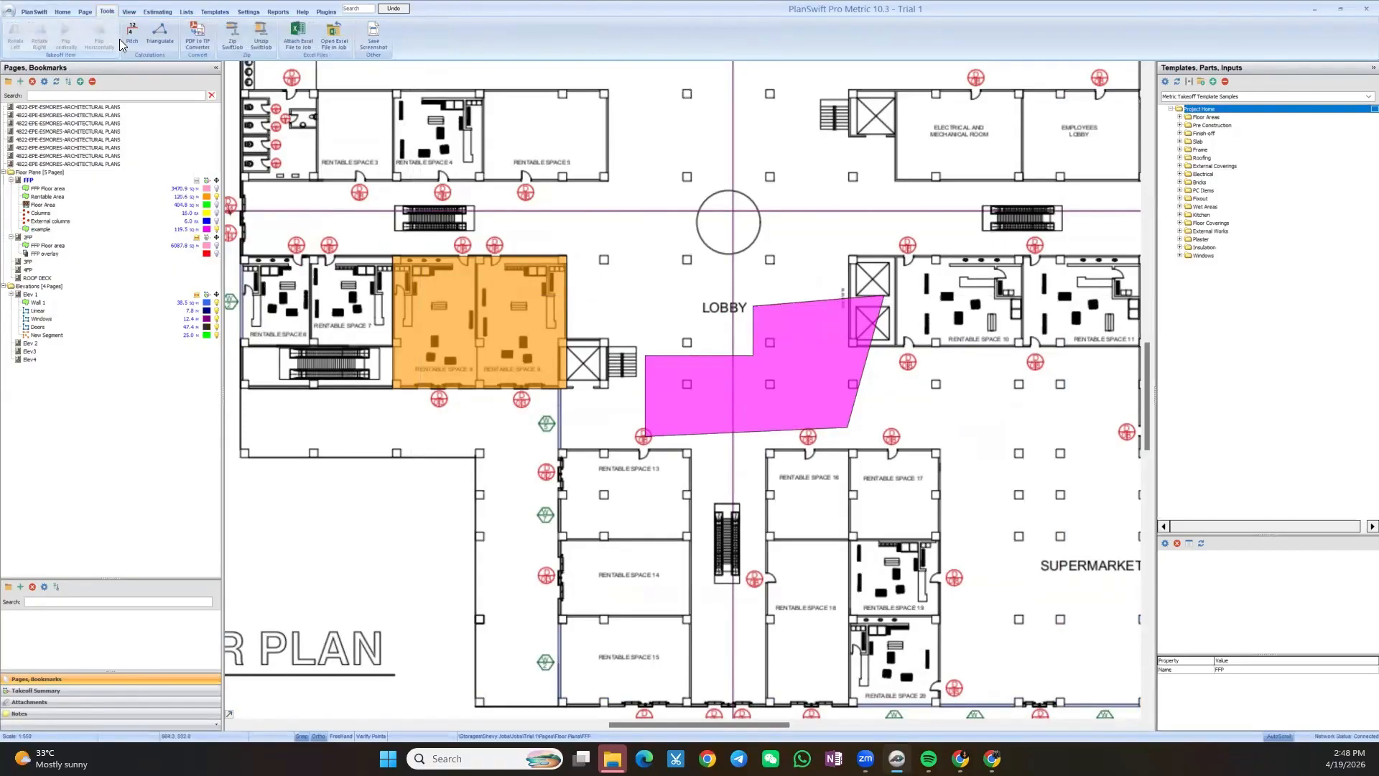
{"action": "left_click_drag", "start_coordinate": [348, 122], "coordinate": [395, 138]}
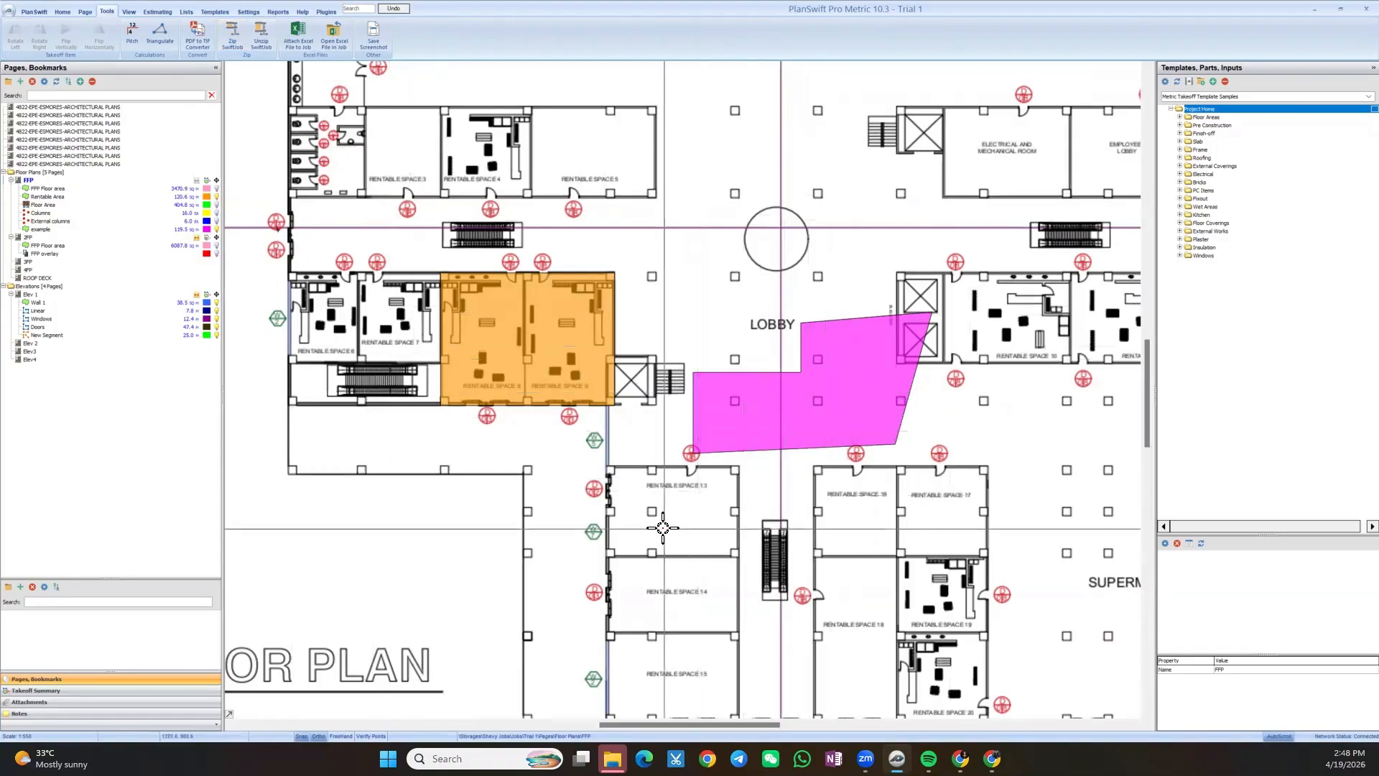
Switch to File Explorer and open the Planswift Jobs folder on Local Disk (C:) in a new tab
{"action": "left_click", "coordinate": [612, 758]}
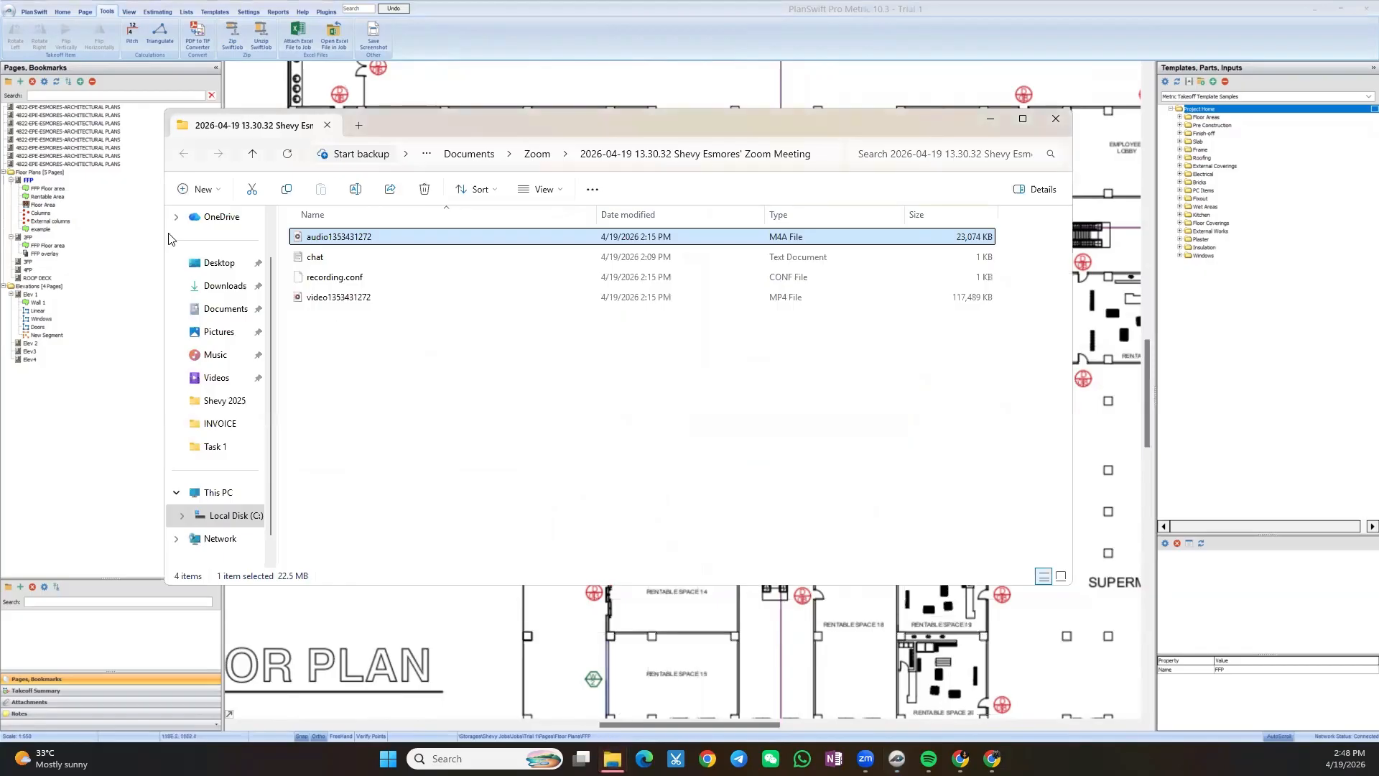
{"action": "left_click", "coordinate": [359, 126]}
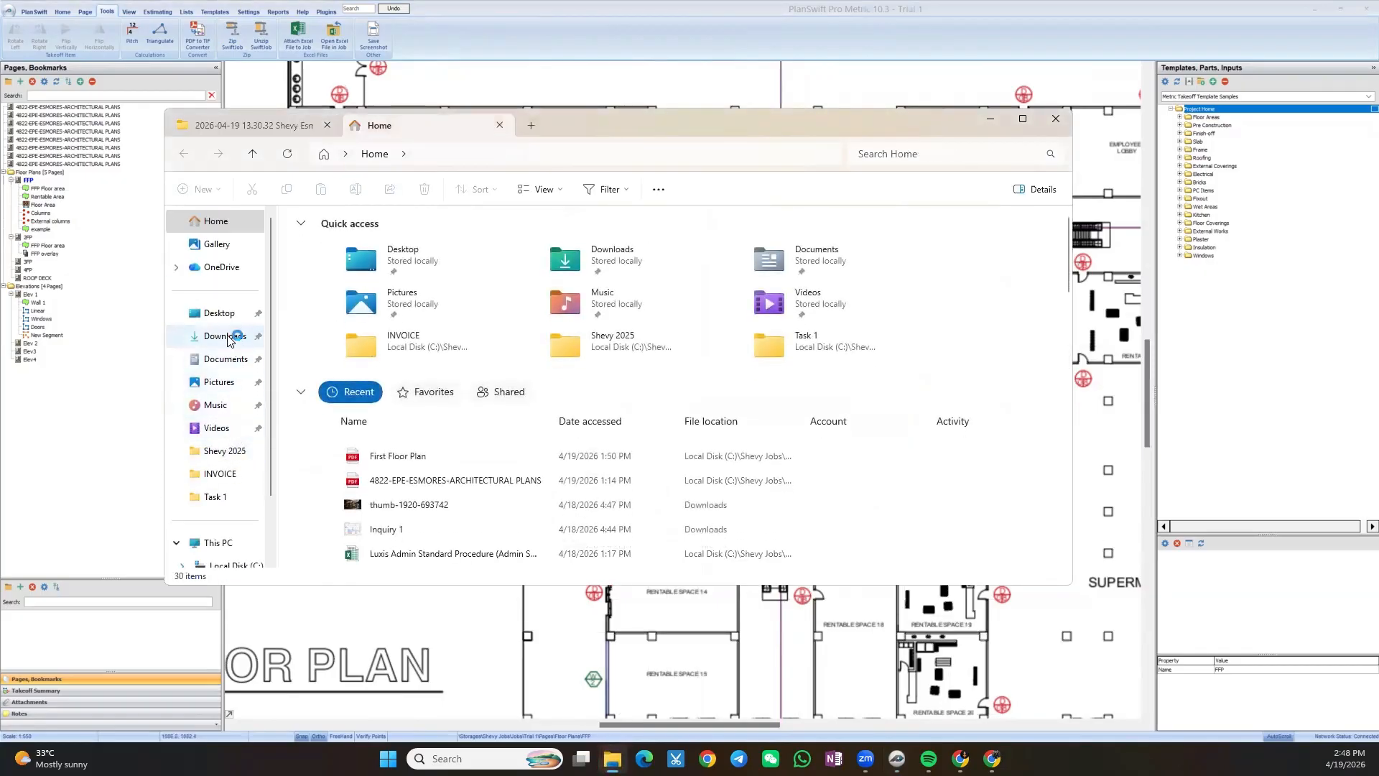
{"action": "left_click", "coordinate": [233, 544]}
{"action": "left_click", "coordinate": [228, 515]}
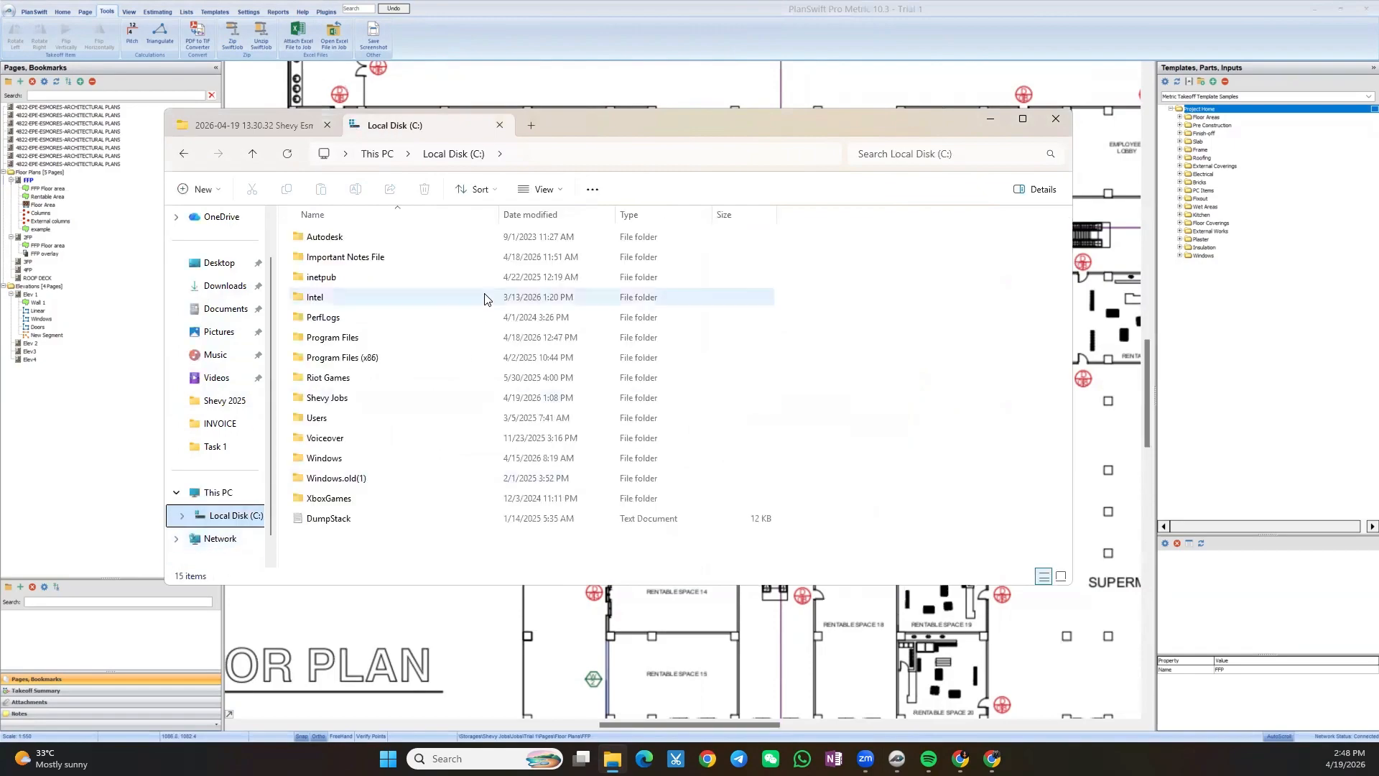
{"action": "double_click", "coordinate": [421, 399]}
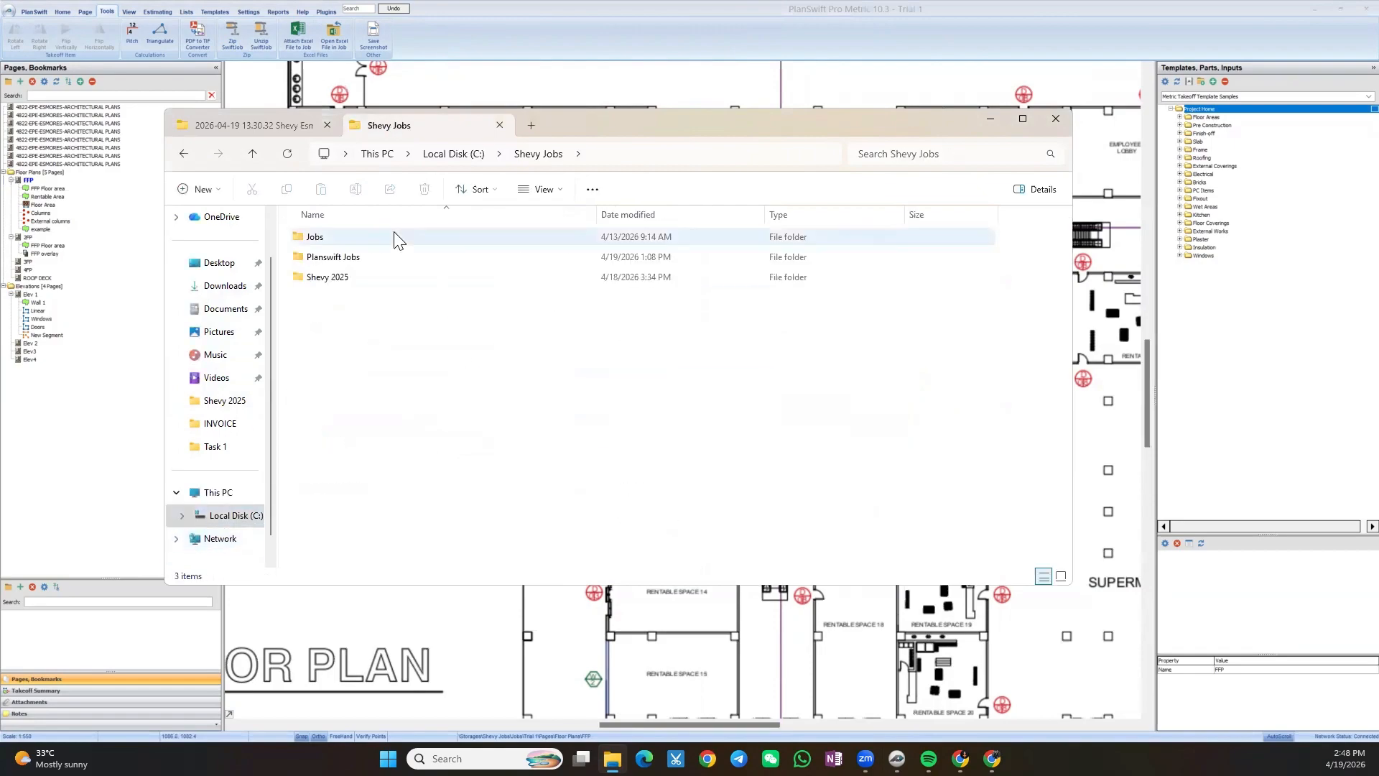
{"action": "left_click", "coordinate": [387, 259]}
{"action": "double_click", "coordinate": [388, 259]}
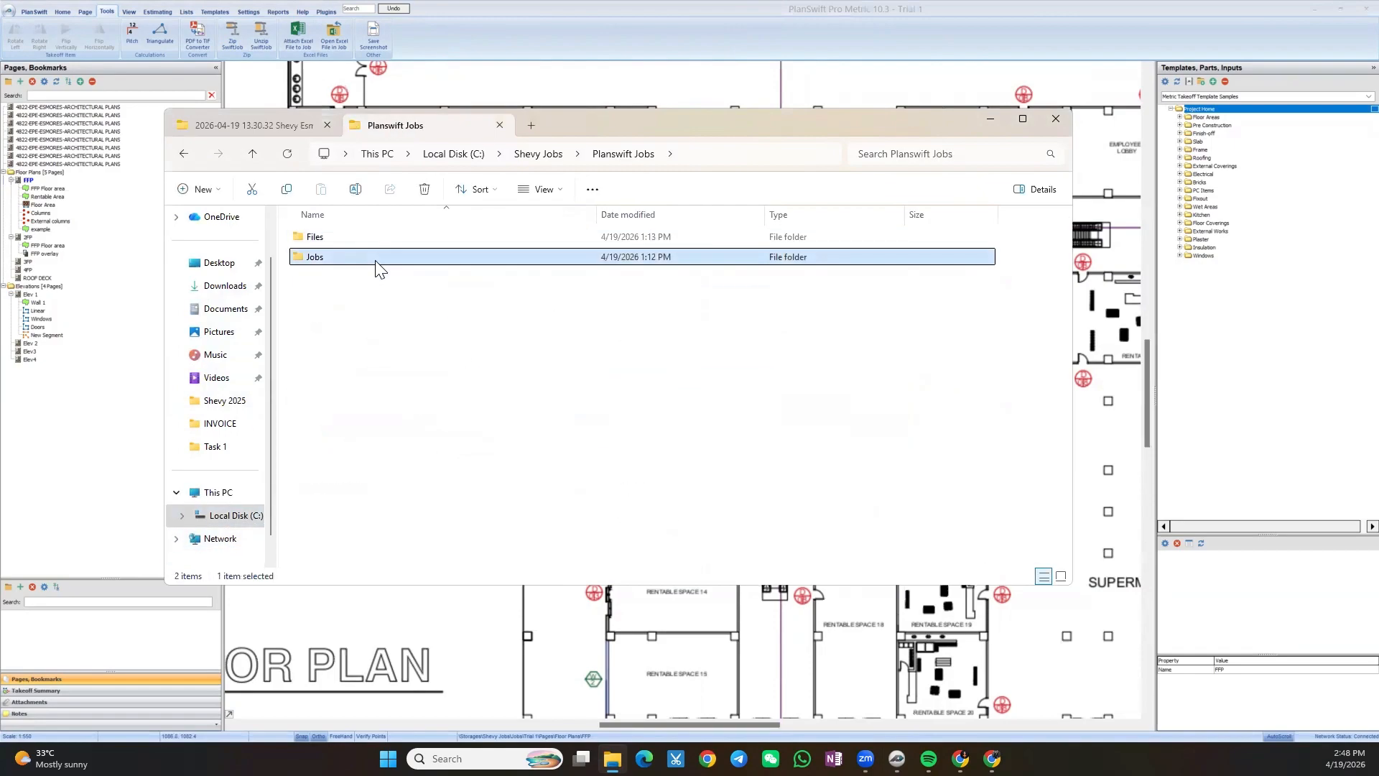
Look through the nested Jobs folders inside Planswift Jobs, return to Planswift Jobs, and minimize File Explorer
{"action": "double_click", "coordinate": [378, 259]}
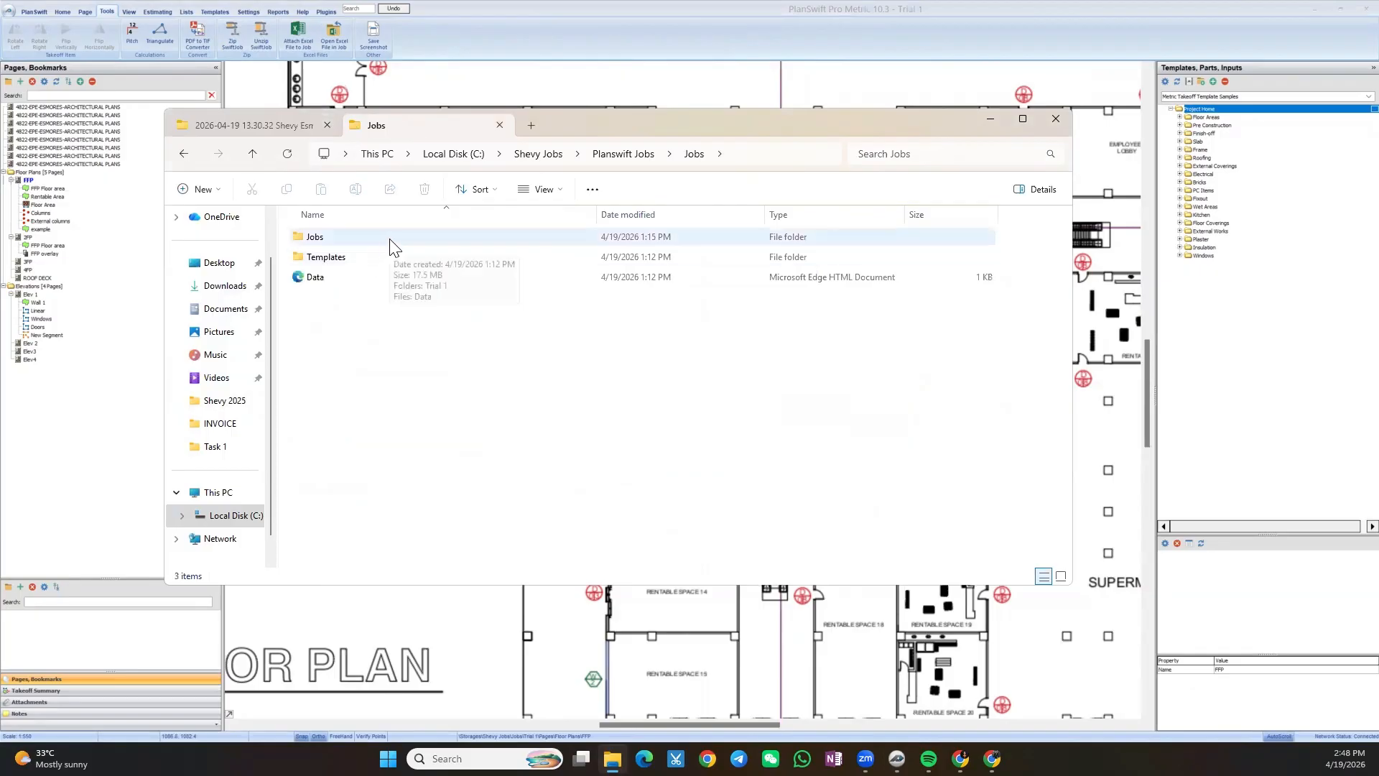
{"action": "double_click", "coordinate": [388, 238]}
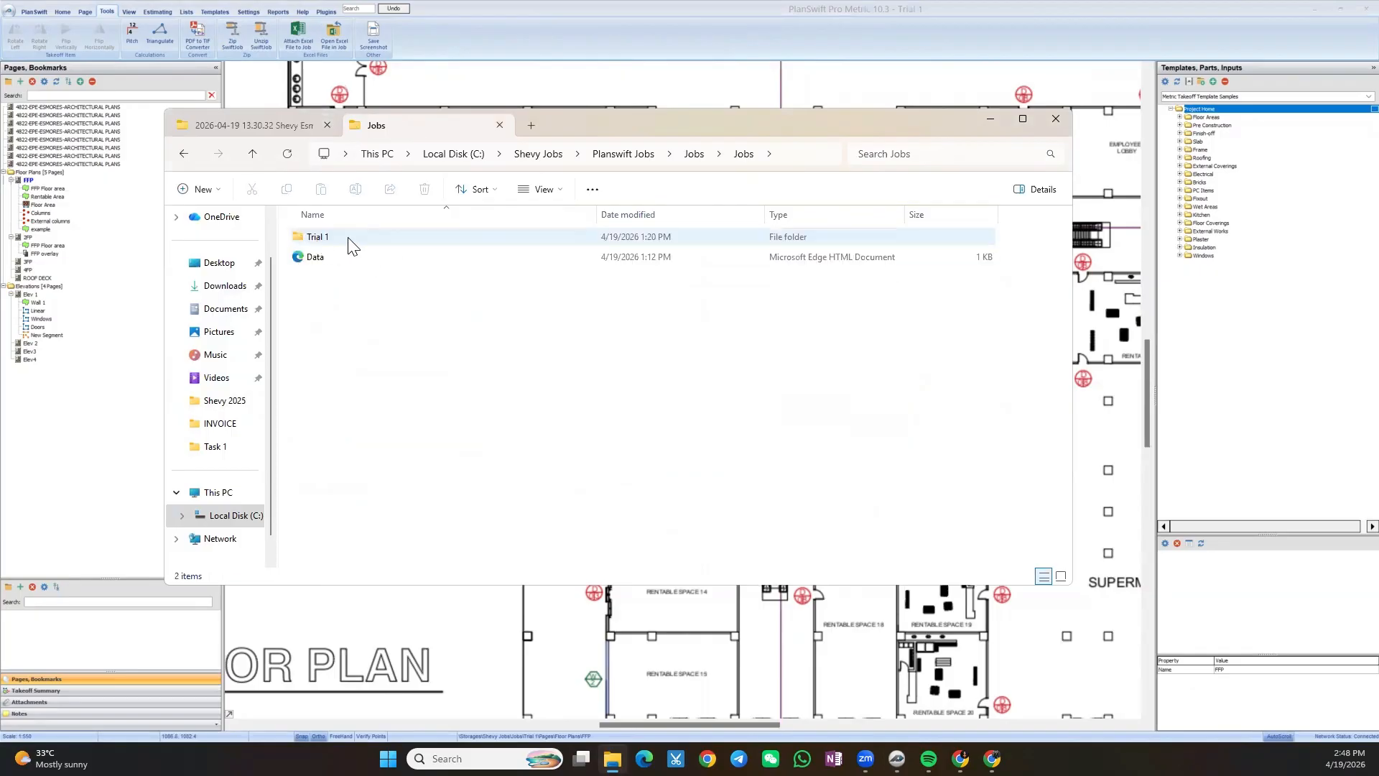
{"action": "left_click", "coordinate": [185, 153]}
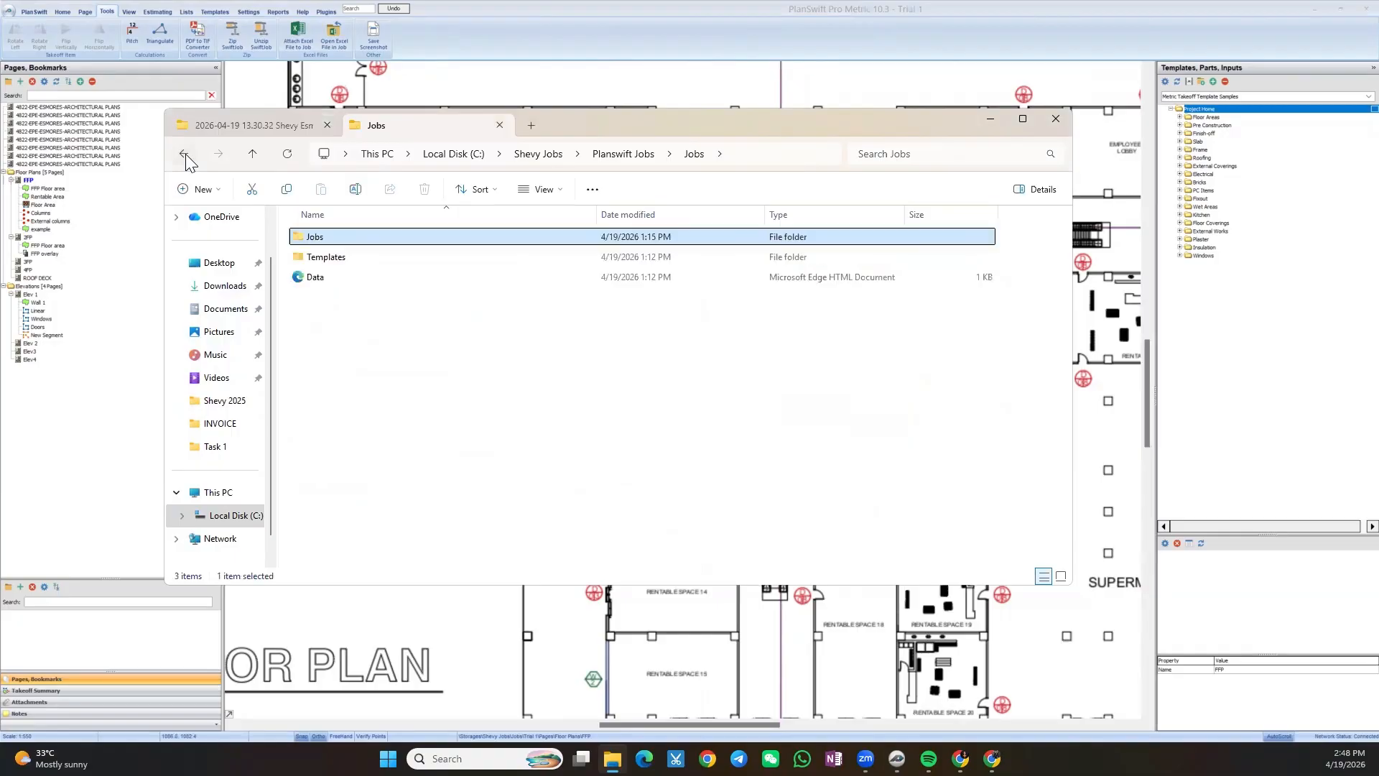
{"action": "left_click", "coordinate": [185, 154]}
{"action": "double_click", "coordinate": [345, 261]}
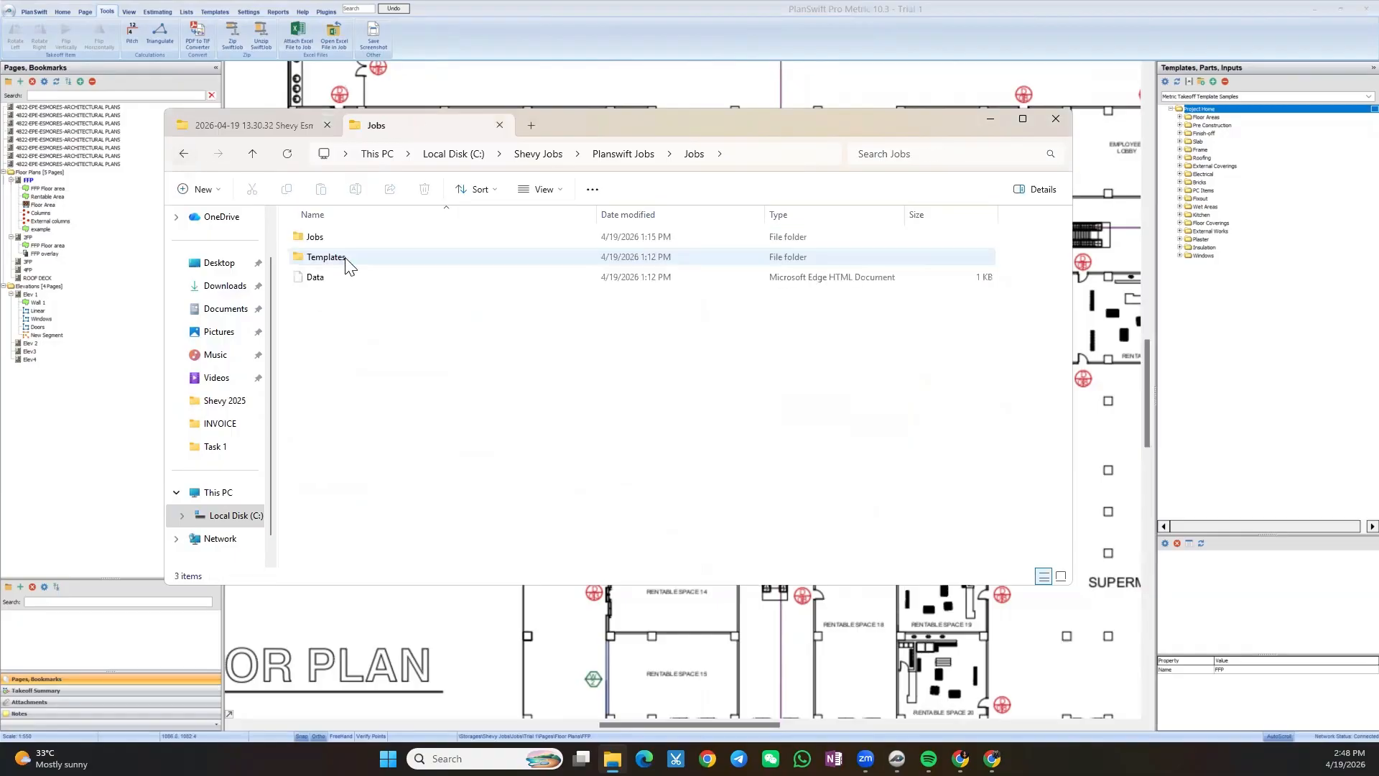
{"action": "left_click", "coordinate": [184, 155]}
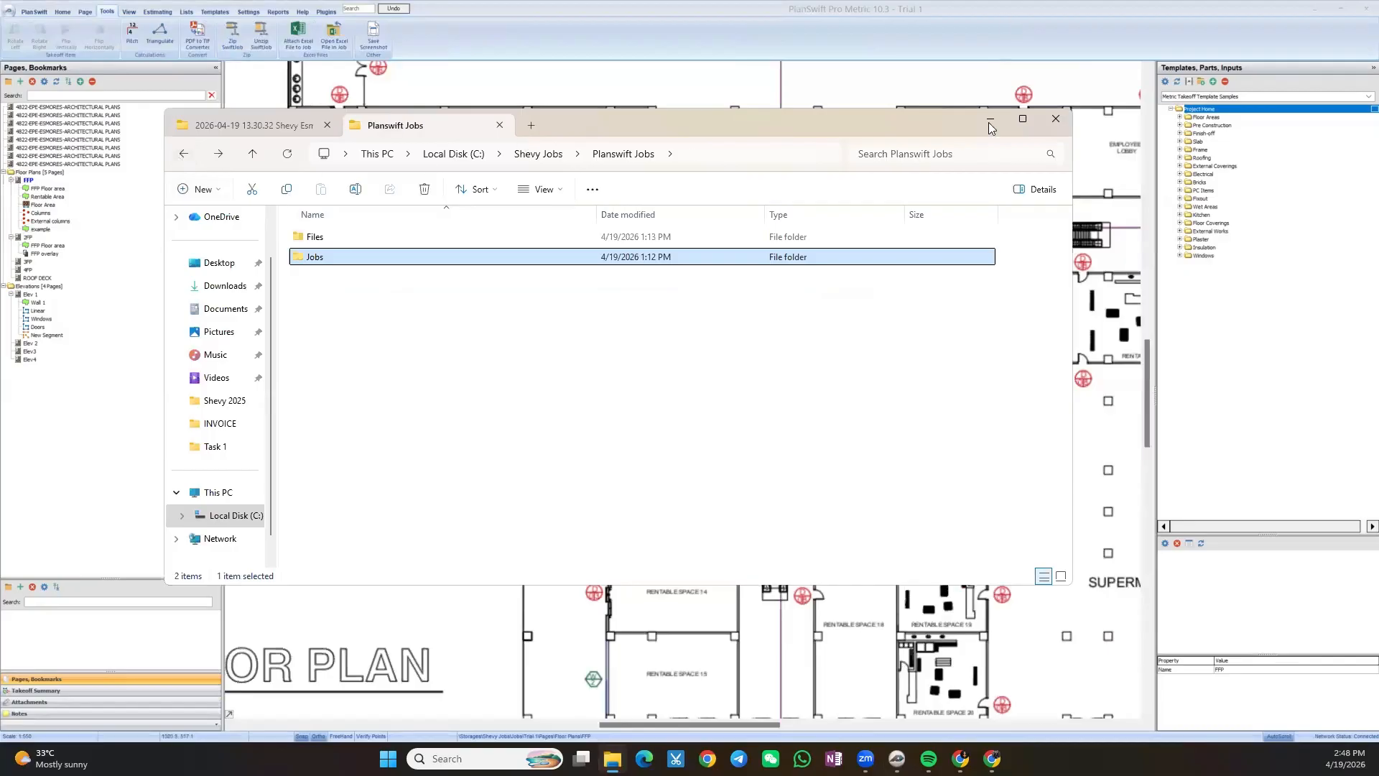
{"action": "left_click", "coordinate": [989, 119]}
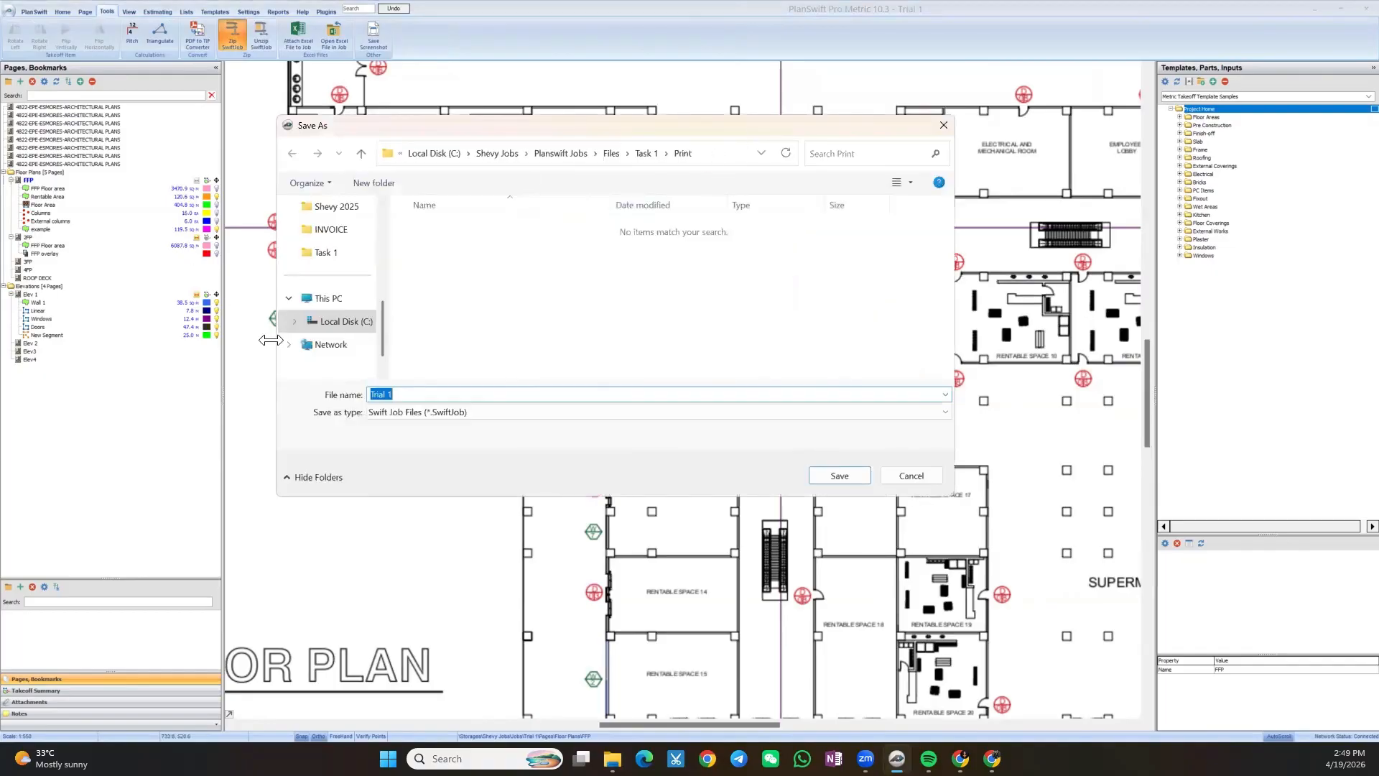
Save the zipped job as the SwiftJob file "Trial 1 zip" in the Planswift Jobs > Files > Task 1 folder
{"action": "left_click", "coordinate": [342, 320]}
{"action": "scroll", "coordinate": [531, 370], "scroll_direction": "down", "scroll_amount": 3}
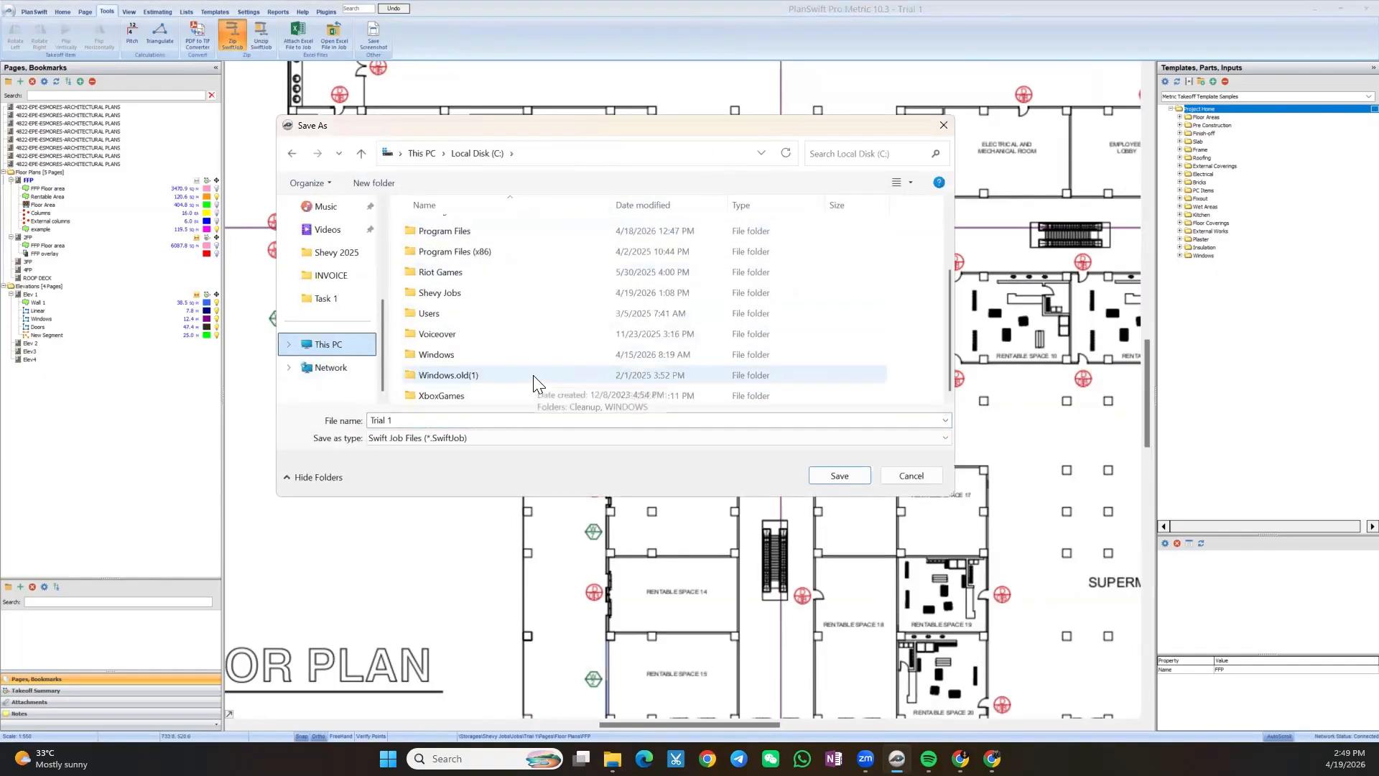
{"action": "double_click", "coordinate": [517, 288]}
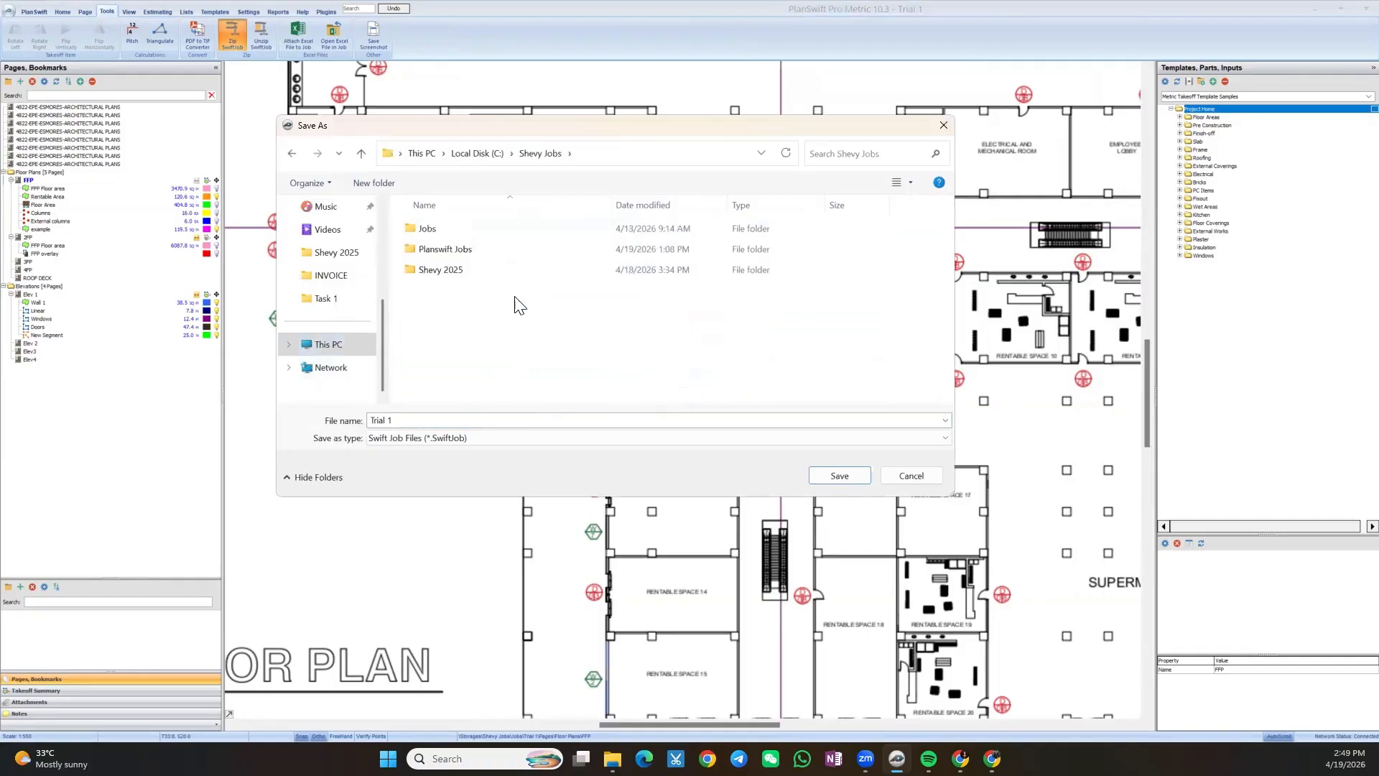
{"action": "double_click", "coordinate": [505, 250]}
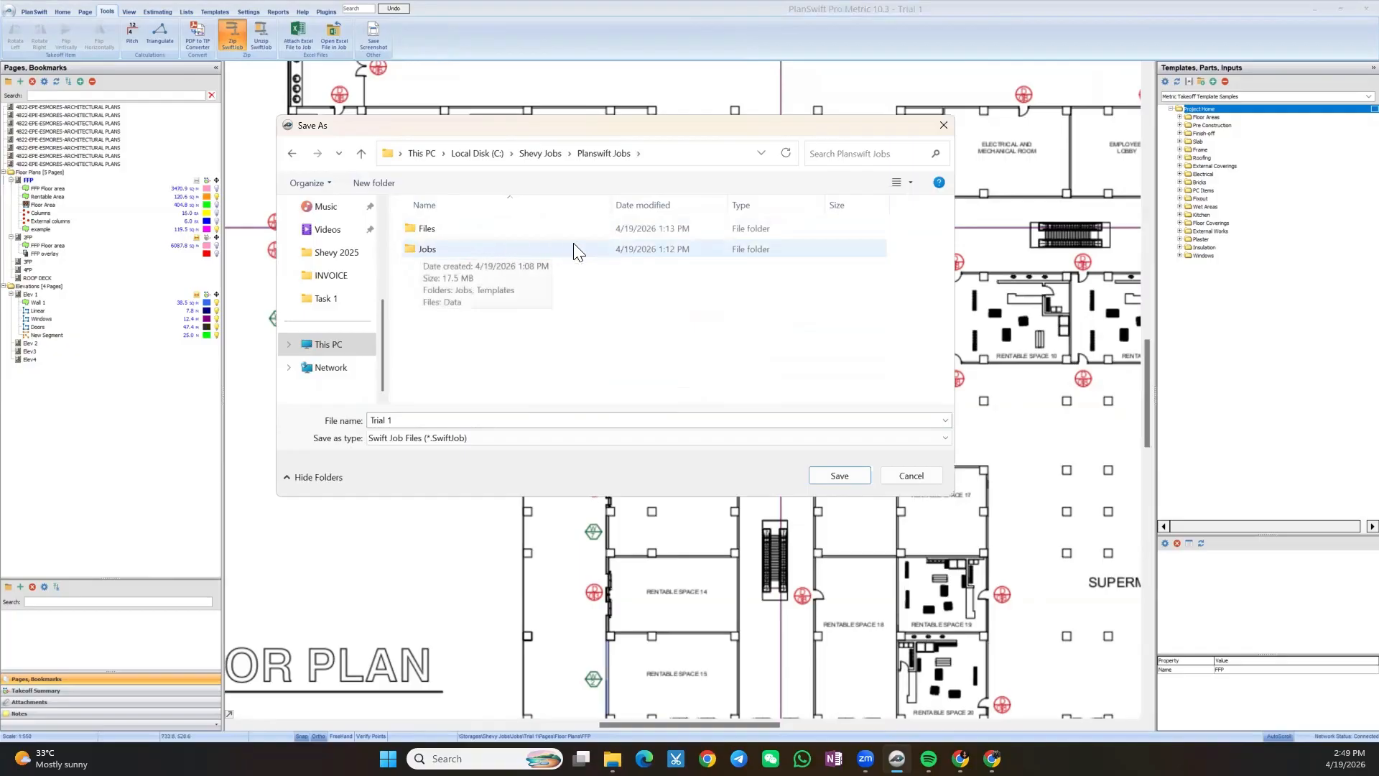
{"action": "left_click", "coordinate": [519, 229]}
{"action": "double_click", "coordinate": [518, 229]}
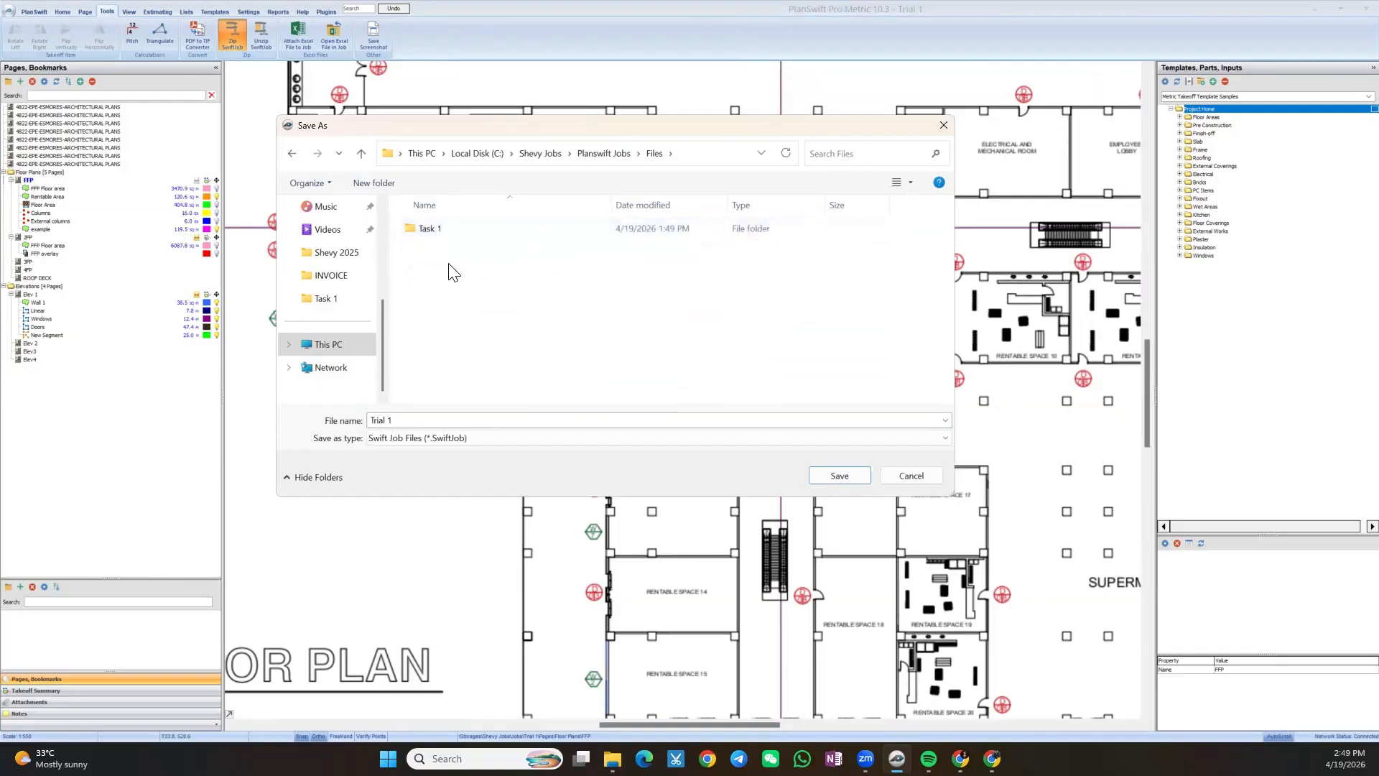
{"action": "double_click", "coordinate": [468, 229]}
{"action": "left_click", "coordinate": [434, 416]}
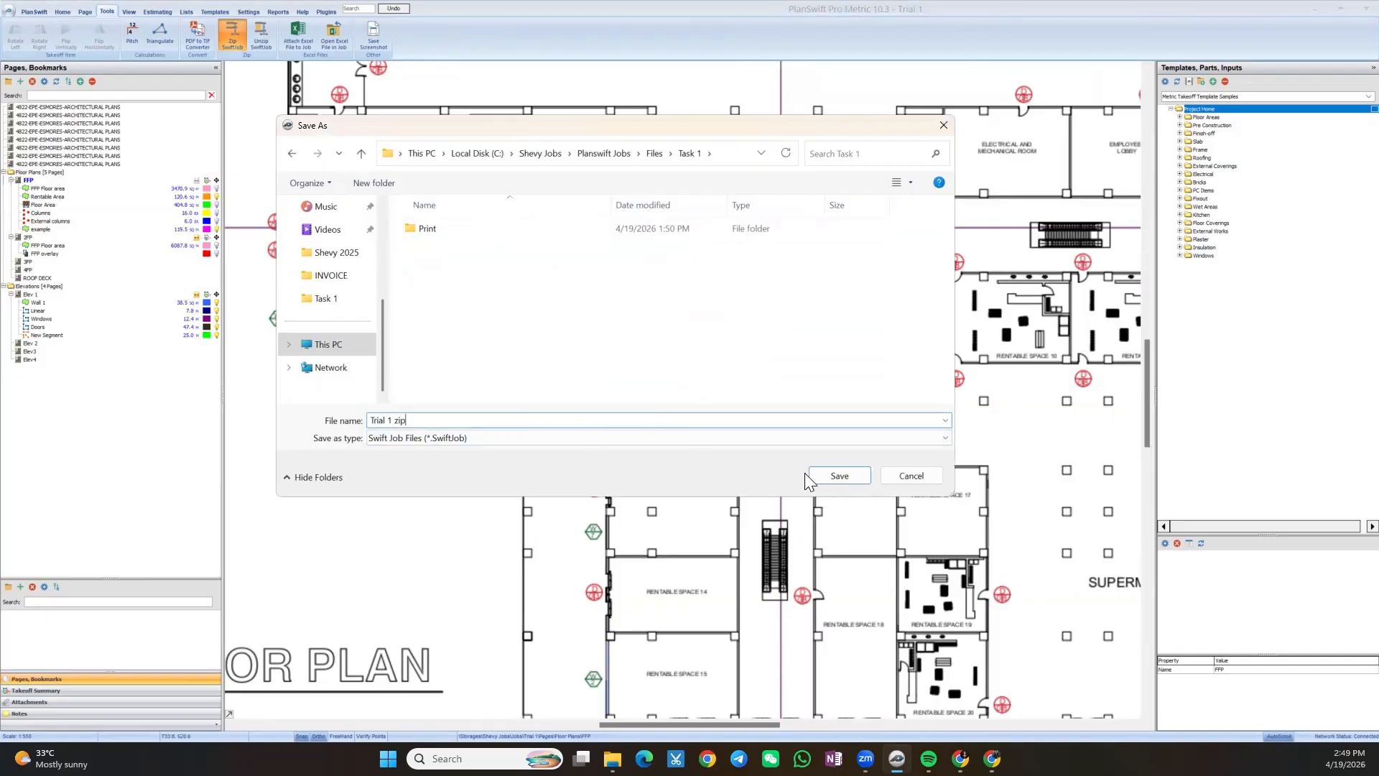
{"action": "left_click", "coordinate": [849, 479]}
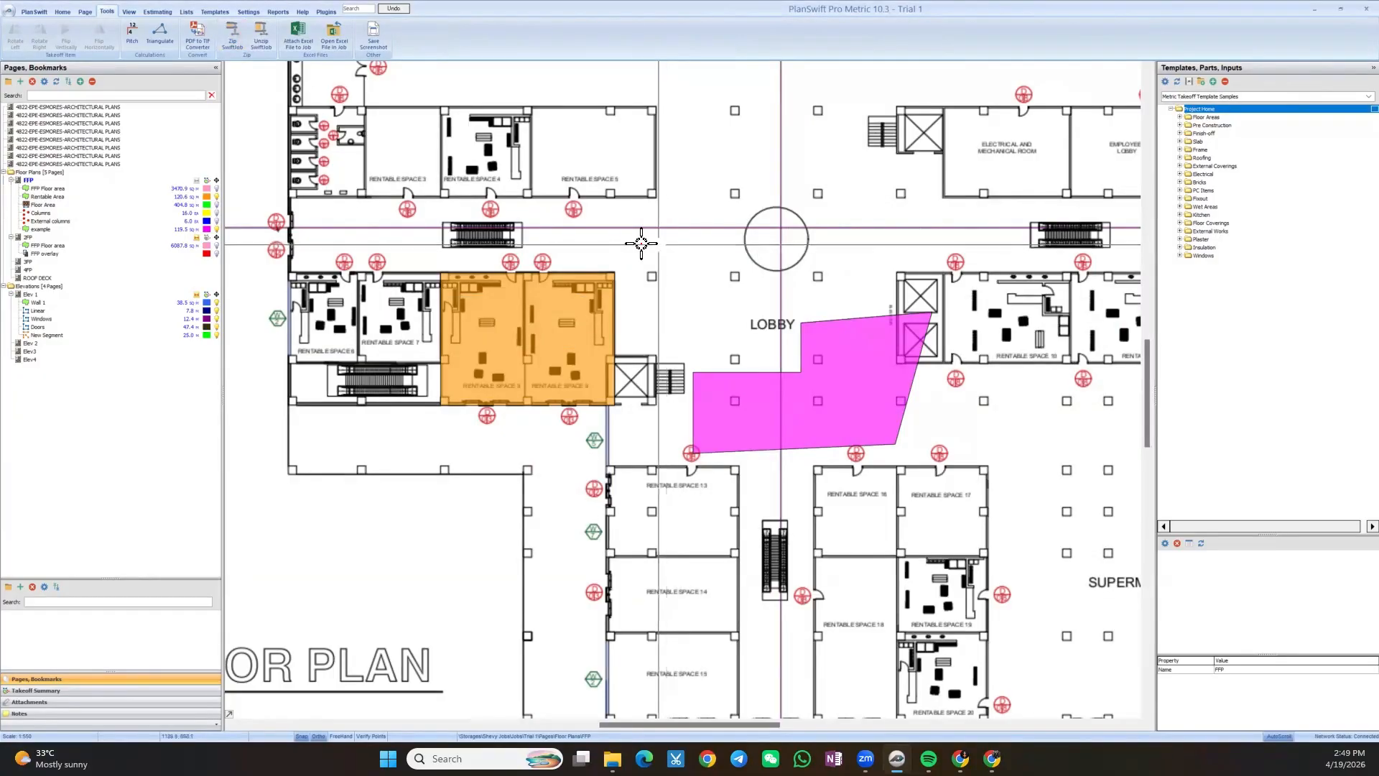
{"action": "left_click_drag", "start_coordinate": [701, 295], "coordinate": [665, 285]}
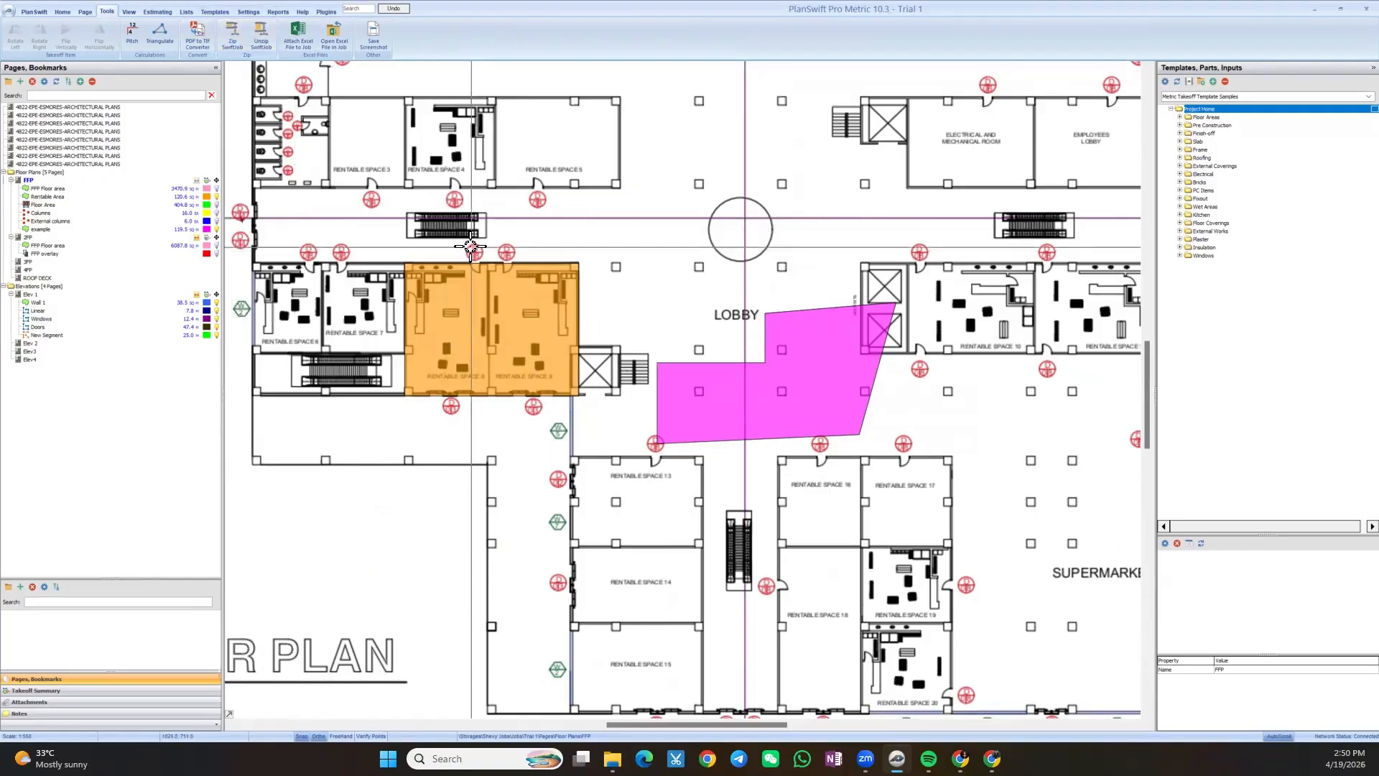
{"action": "left_click", "coordinate": [87, 13]}
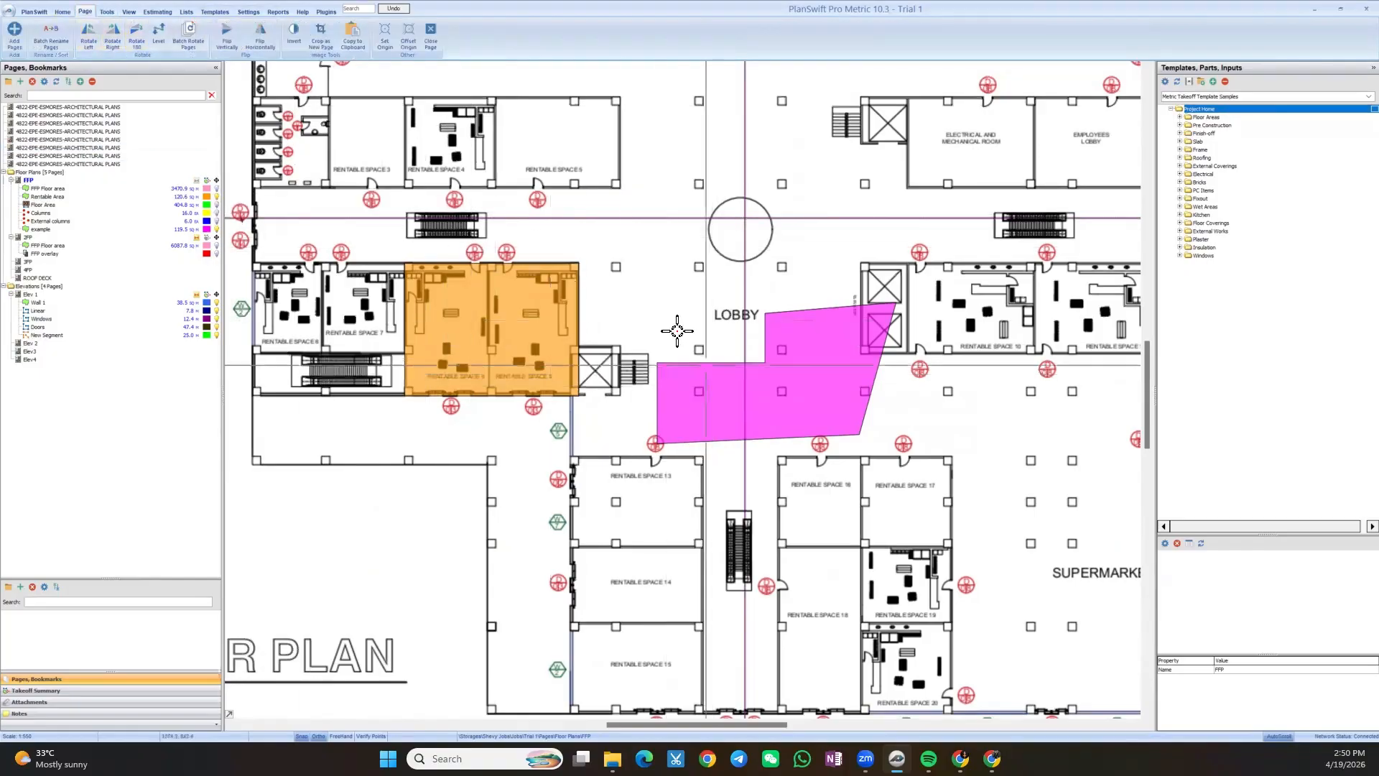
{"action": "scroll", "coordinate": [677, 331], "scroll_direction": "down", "scroll_amount": 5}
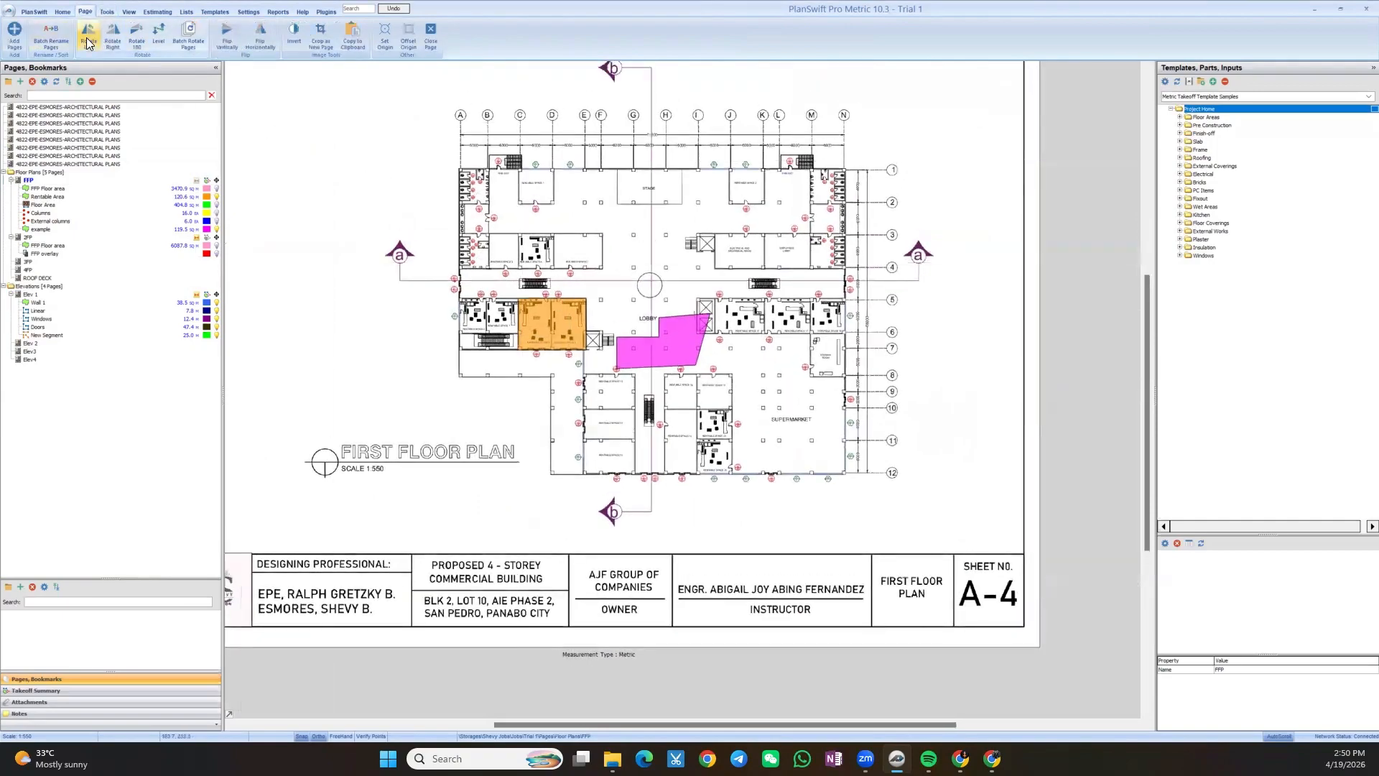
{"action": "scroll", "coordinate": [682, 338], "scroll_direction": "up", "scroll_amount": 2}
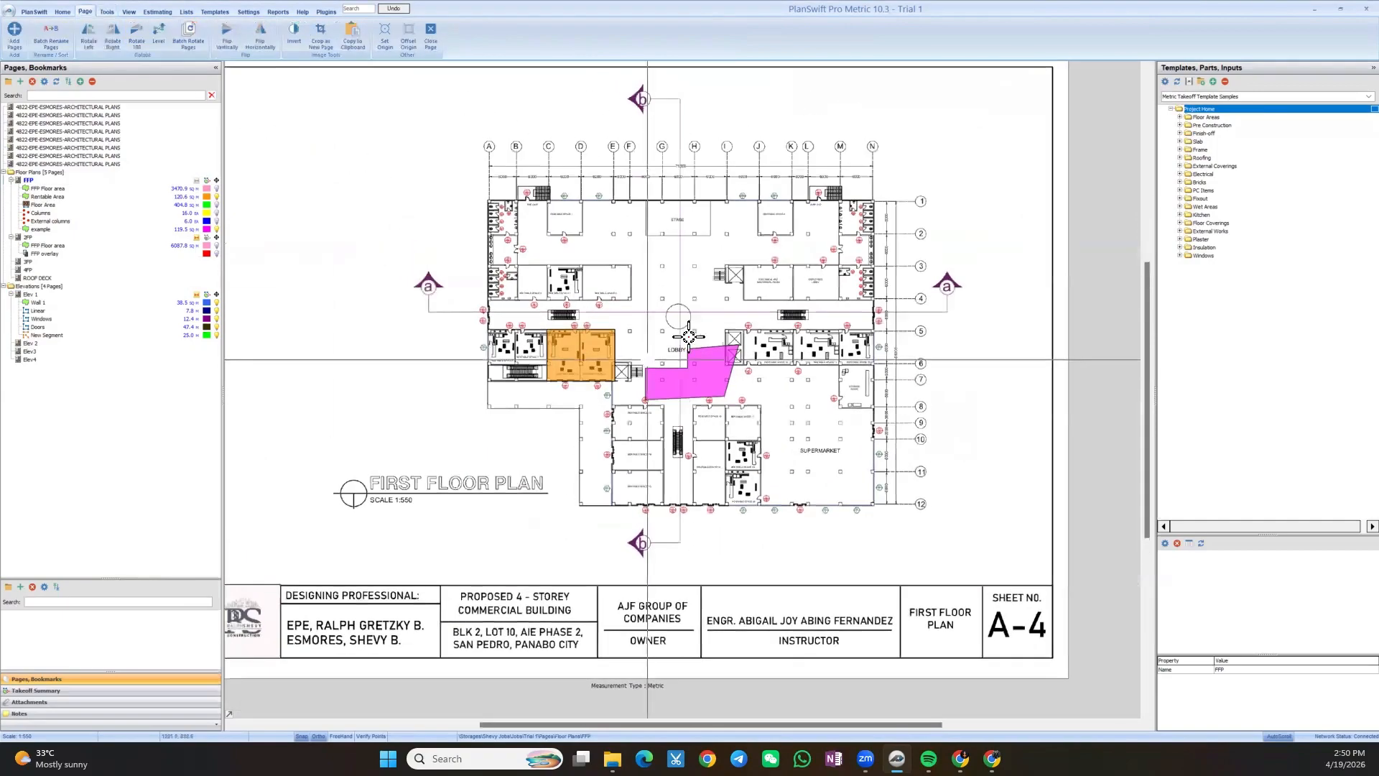
{"action": "left_click_drag", "start_coordinate": [557, 264], "coordinate": [595, 278]}
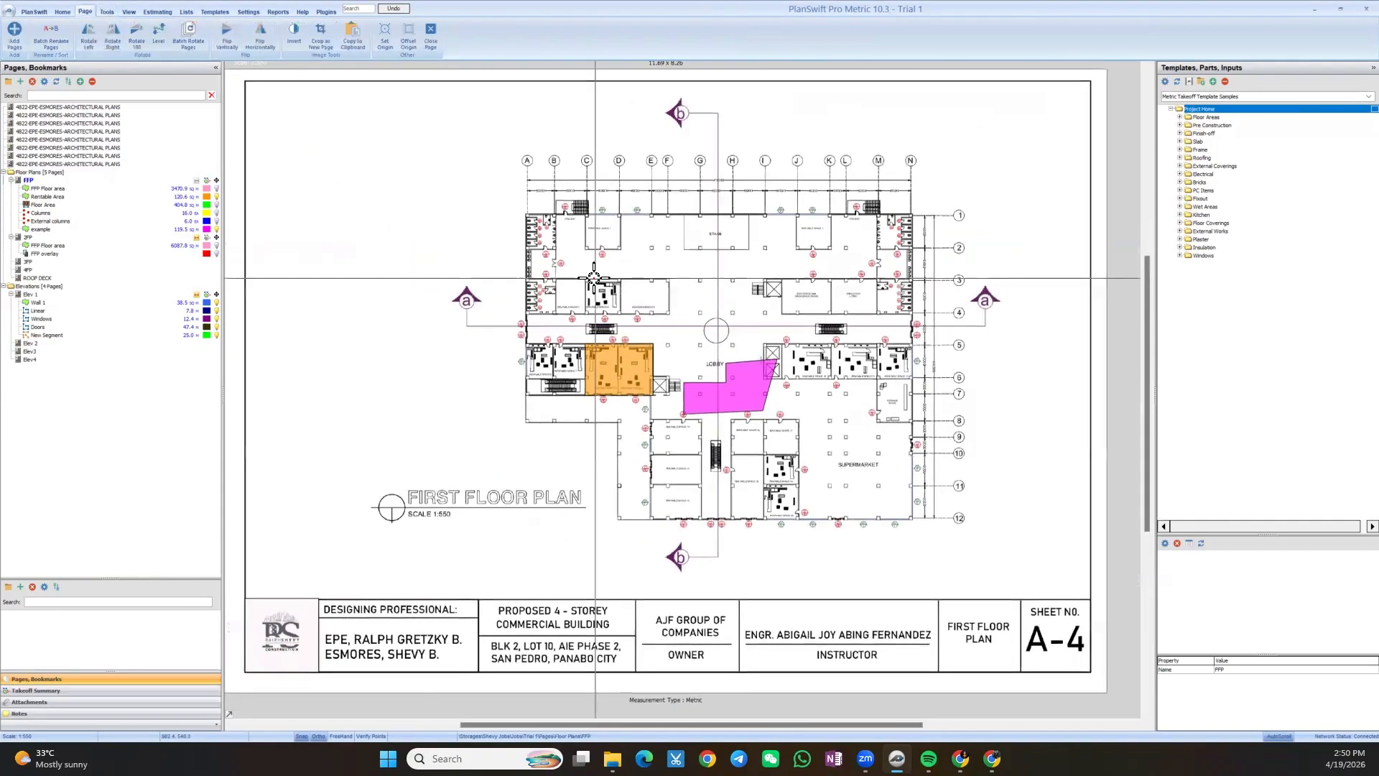
Select the orange Rentable Area takeoff on the first floor plan with the takeoff rotate and flip tools at hand
{"action": "left_click", "coordinate": [107, 12]}
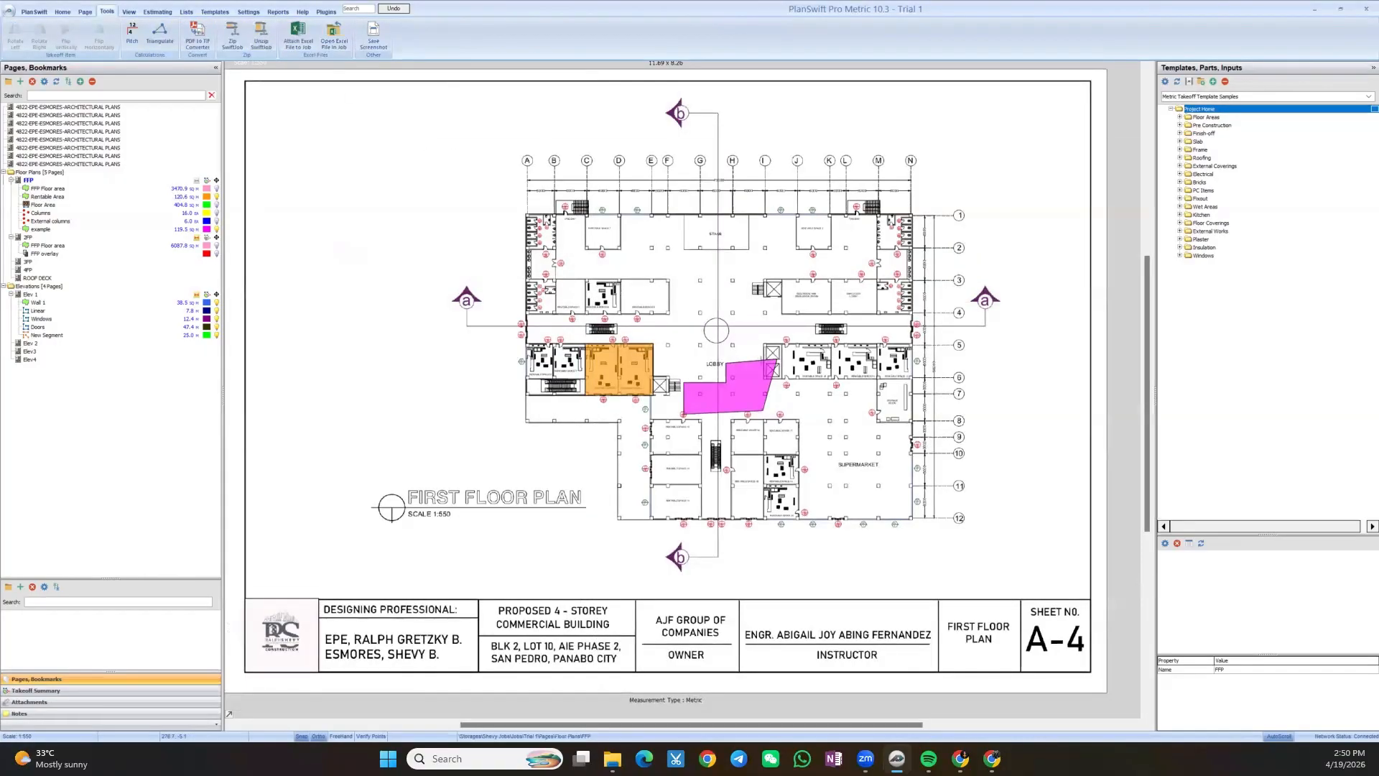
{"action": "left_click_drag", "start_coordinate": [403, 367], "coordinate": [405, 367]}
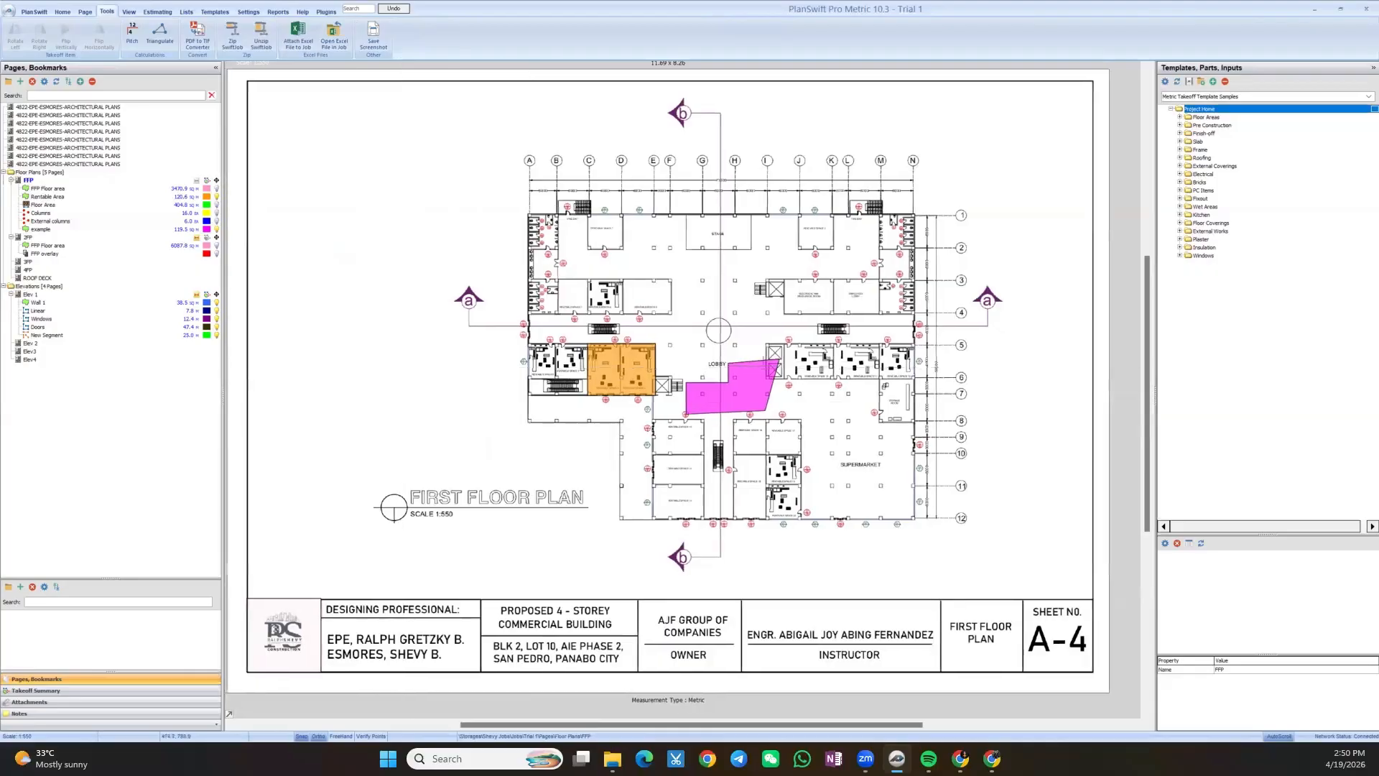
{"action": "scroll", "coordinate": [521, 375], "scroll_direction": "up", "scroll_amount": 3}
{"action": "left_click", "coordinate": [631, 376]}
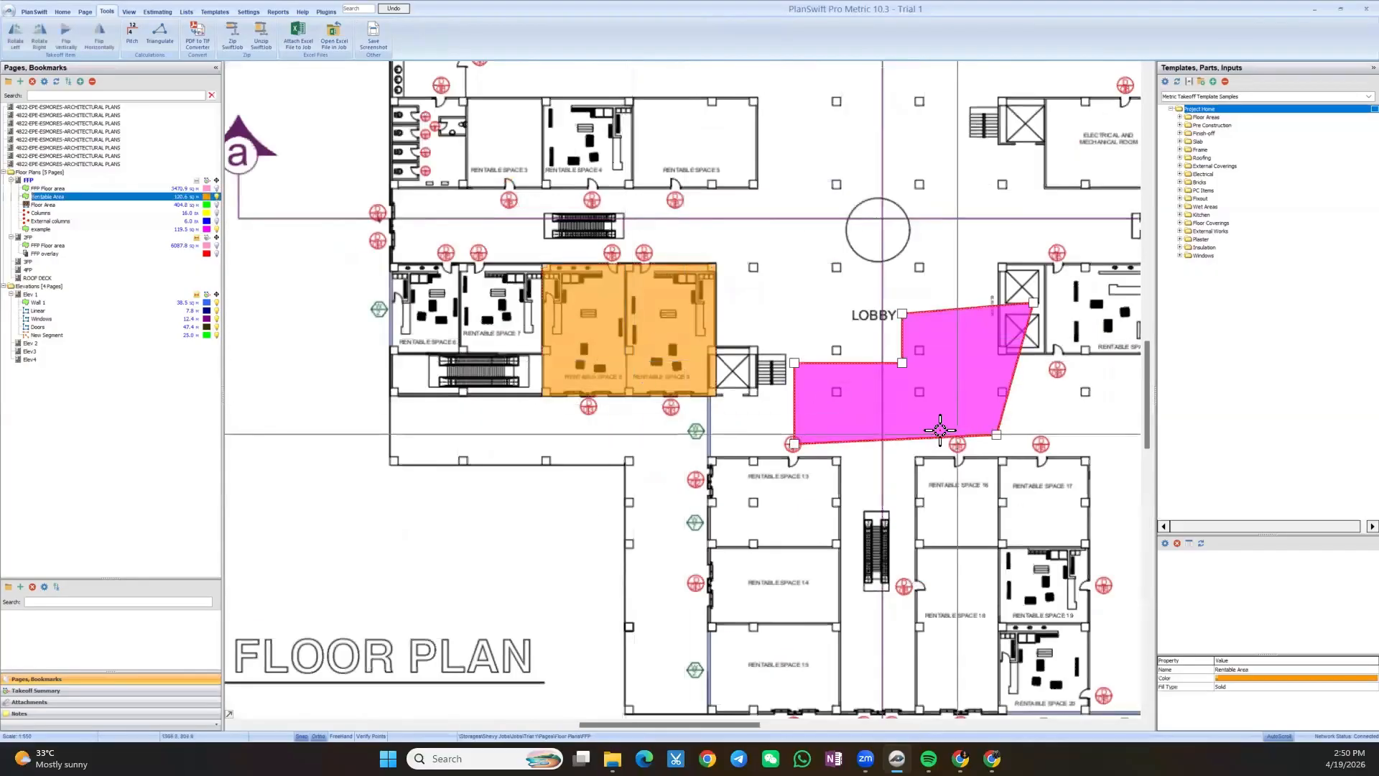
Select the Rentable Area takeoff, open the Elev 1 page's Linear takeoff, and return to PlanSwift from OneNote
{"action": "left_click", "coordinate": [98, 195]}
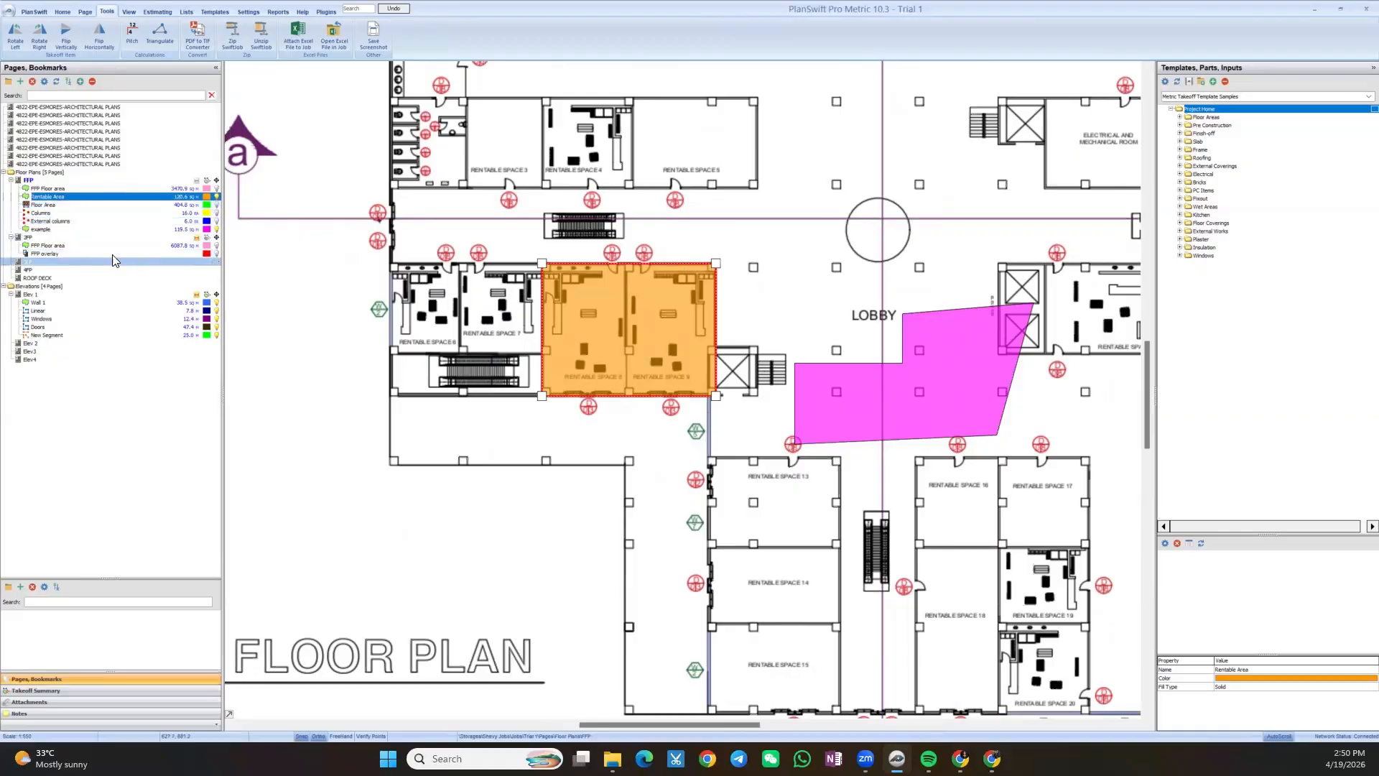
{"action": "left_click", "coordinate": [89, 313]}
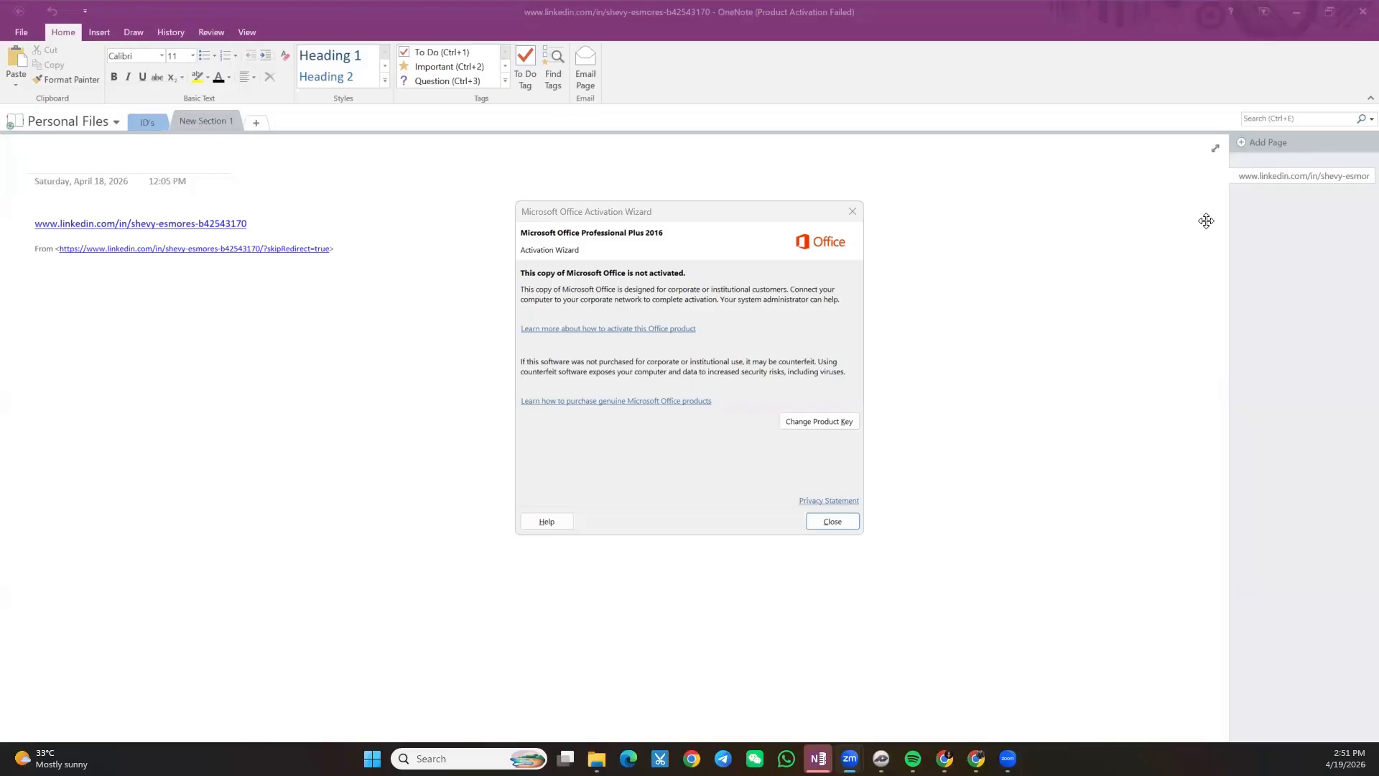
{"action": "mouse_move", "coordinate": [881, 758]}
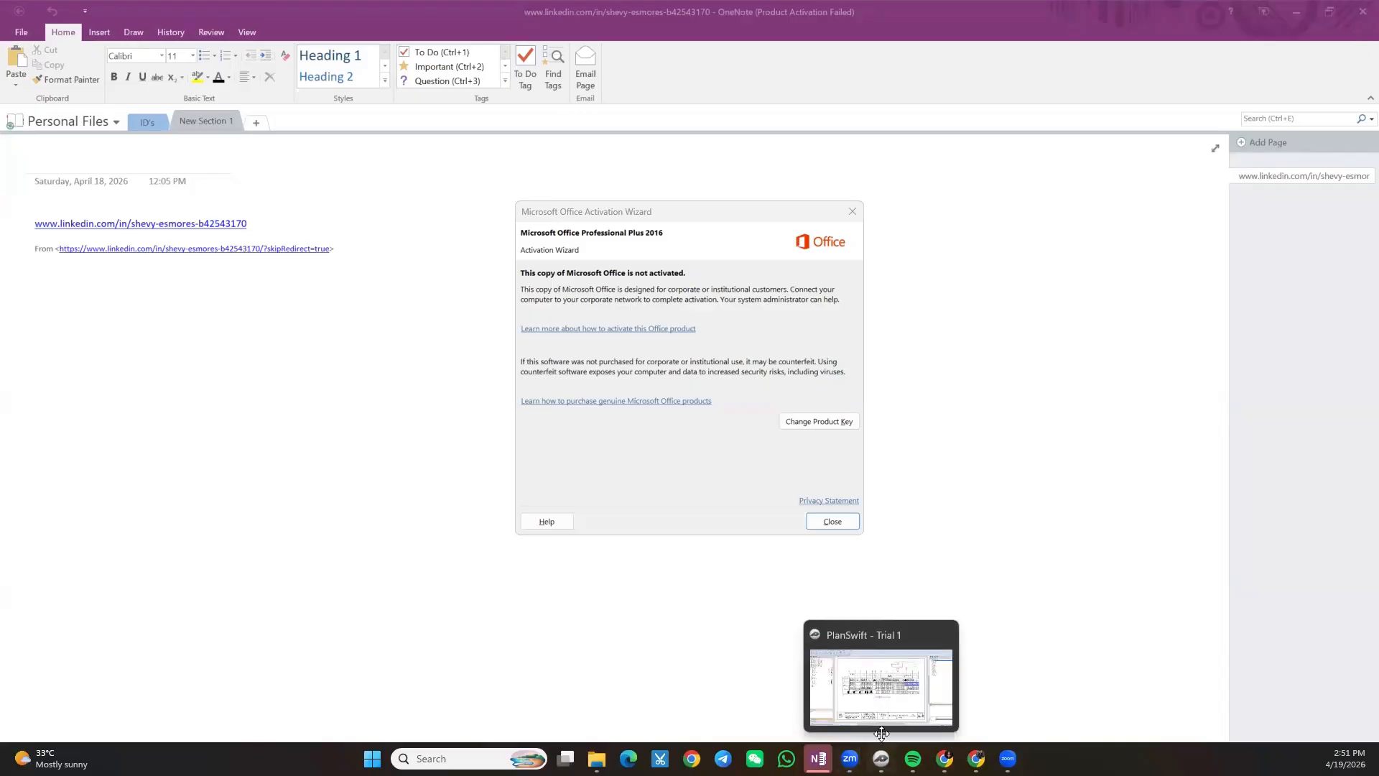
{"action": "left_click", "coordinate": [872, 685]}
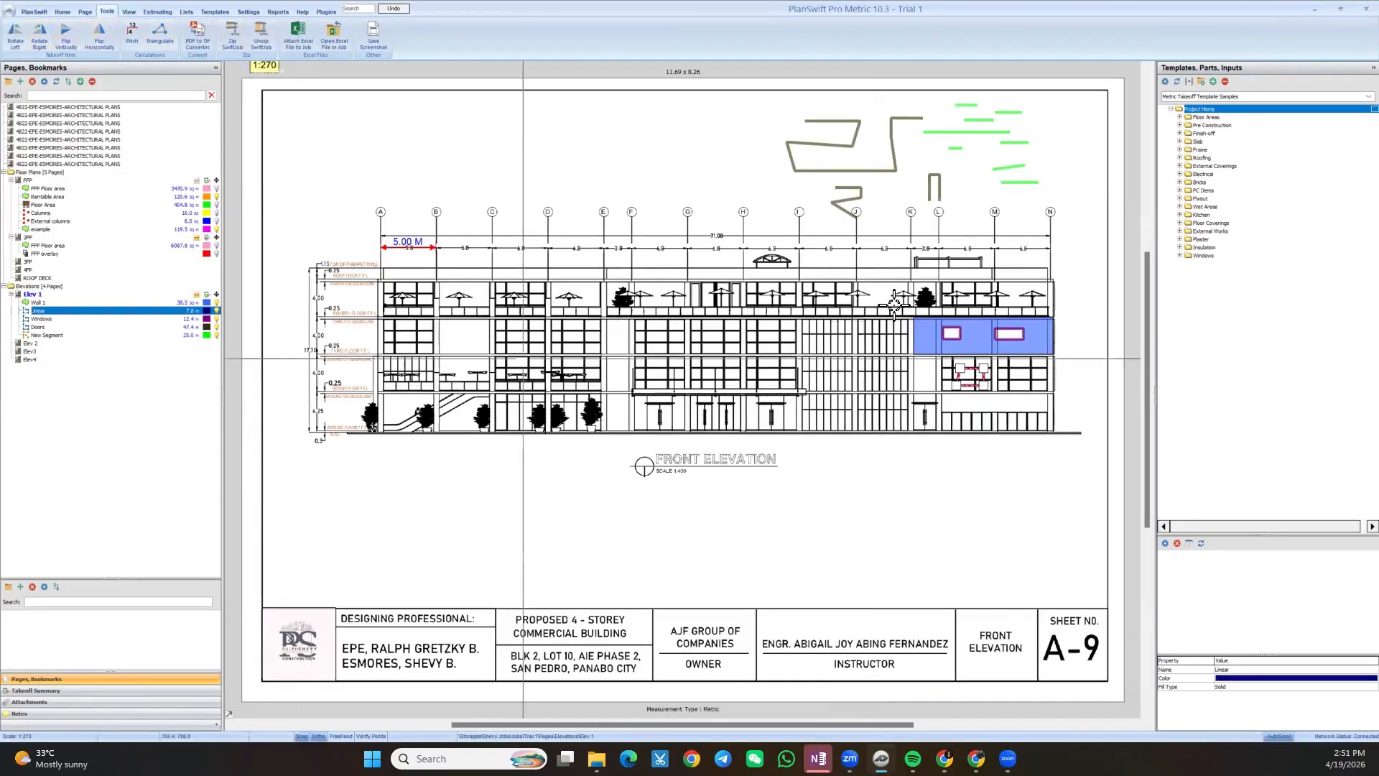
Try to vertically flip the narrow U-shaped Doors segment above gridline L on the front elevation
{"action": "left_click_drag", "start_coordinate": [1056, 269], "coordinate": [800, 400]}
{"action": "scroll", "coordinate": [733, 292], "scroll_direction": "up", "scroll_amount": 2}
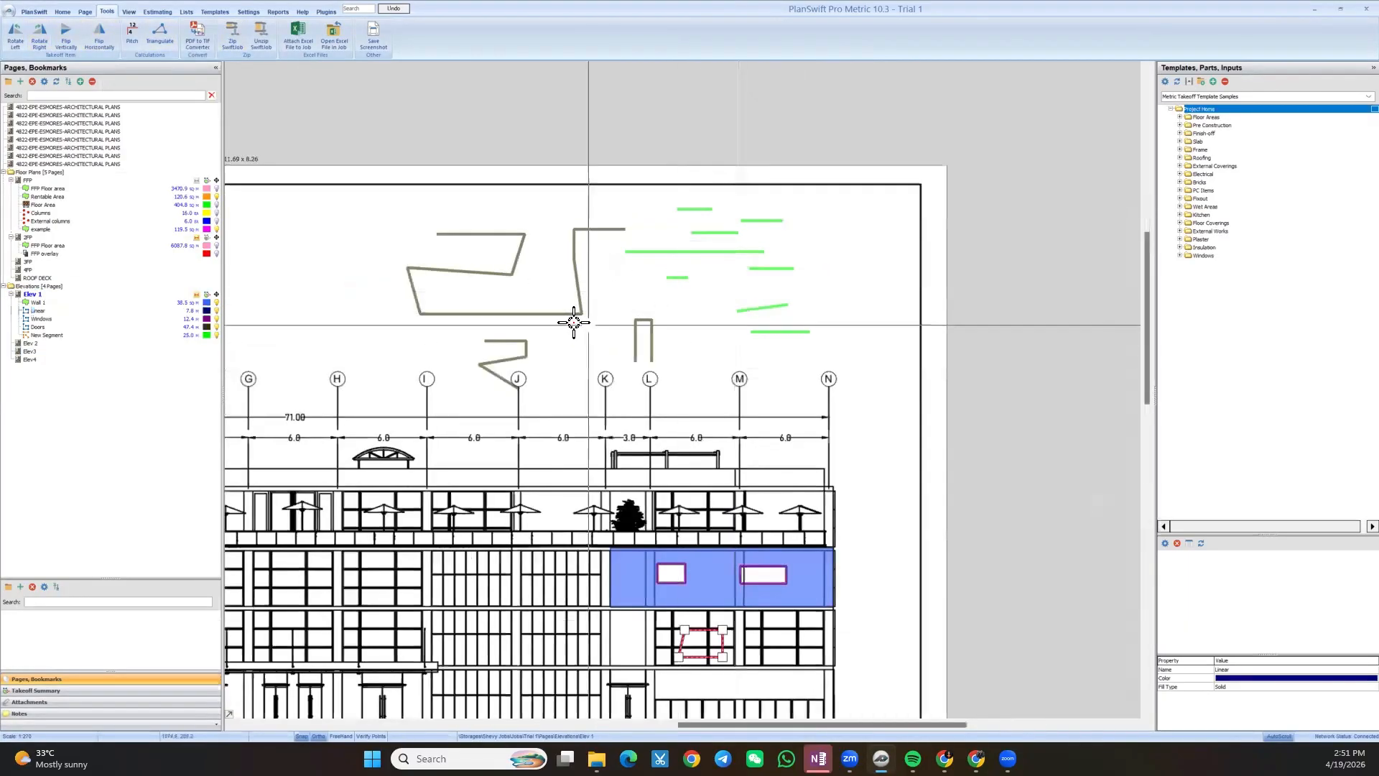
{"action": "left_click", "coordinate": [580, 313]}
{"action": "left_click_drag", "start_coordinate": [592, 406], "coordinate": [641, 394]}
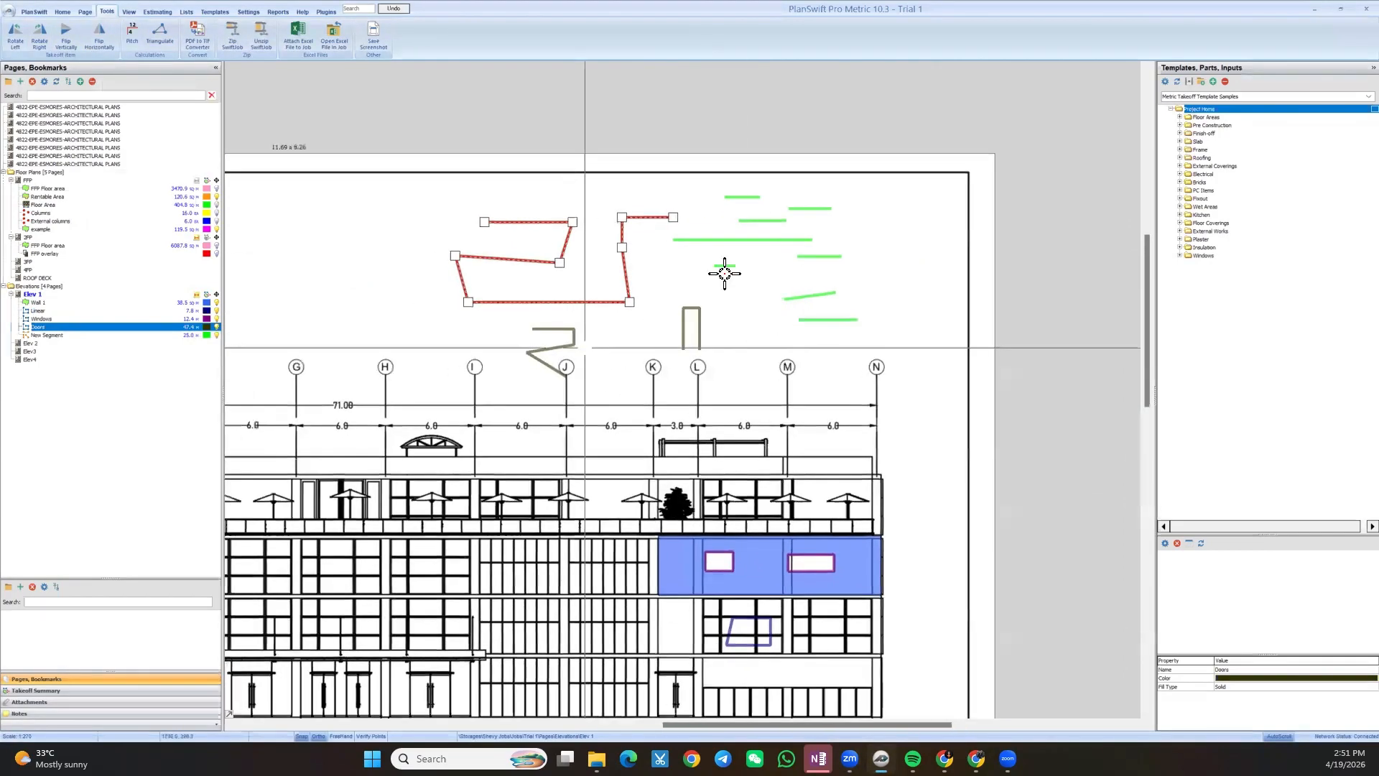
{"action": "left_click", "coordinate": [699, 334]}
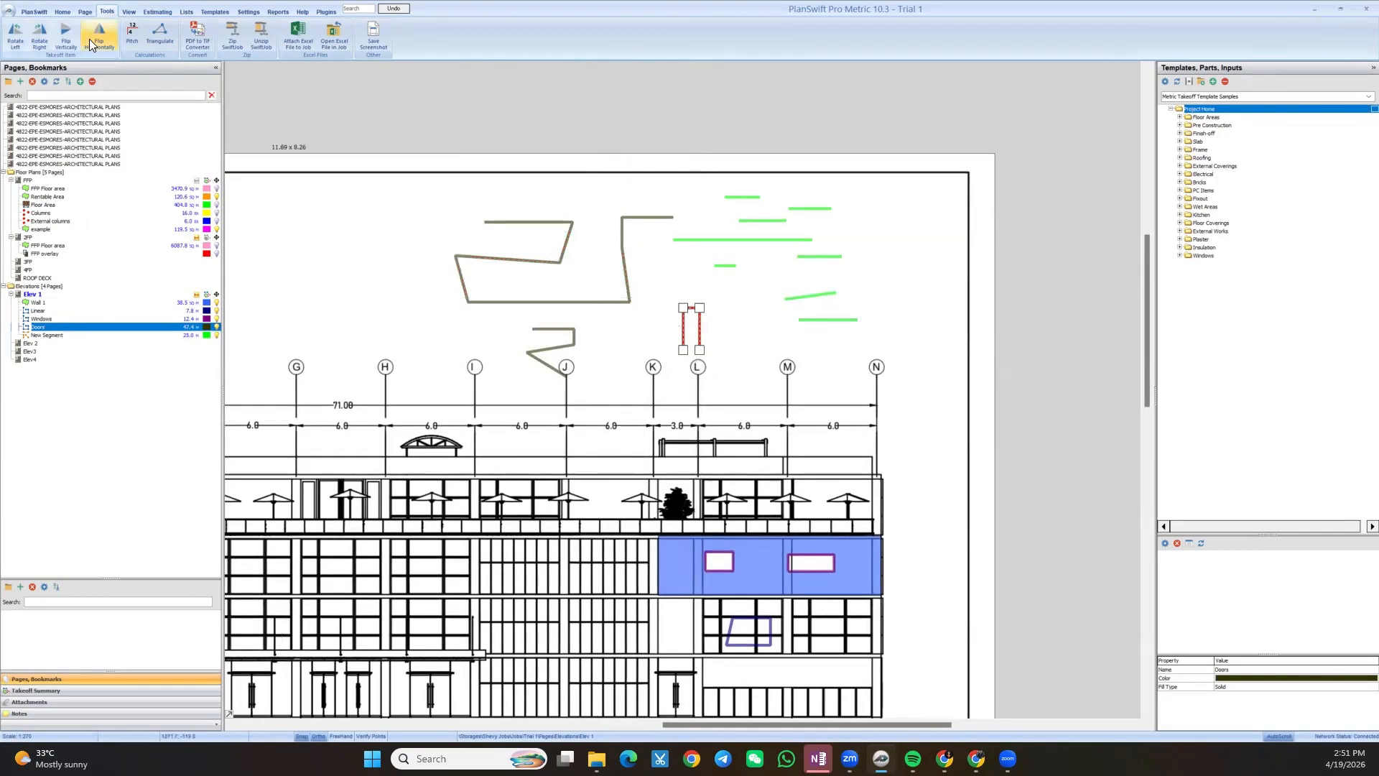
{"action": "left_click", "coordinate": [59, 45]}
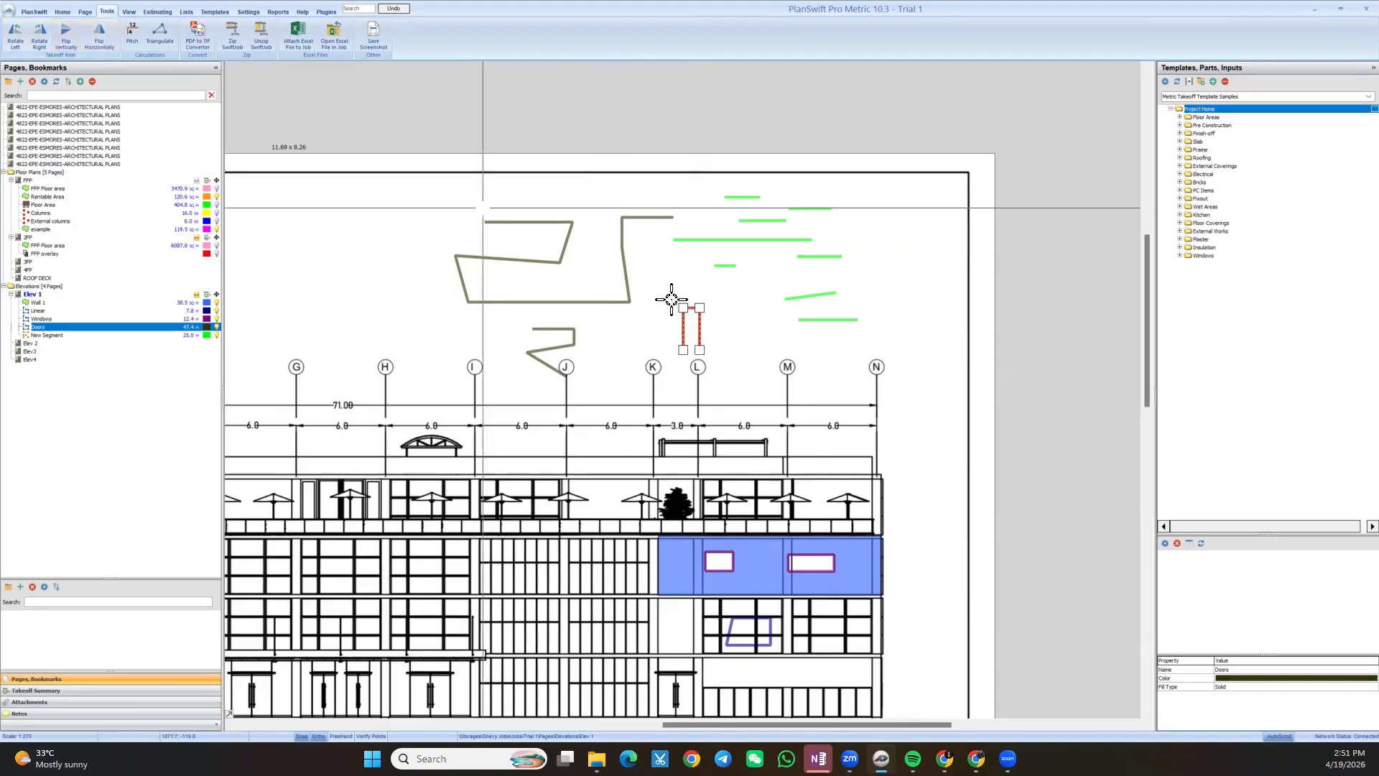
Vertically flip the small zigzag Doors segment above gridline J on the front elevation
{"action": "left_click_drag", "start_coordinate": [660, 413], "coordinate": [677, 427]}
{"action": "left_click", "coordinate": [550, 344]}
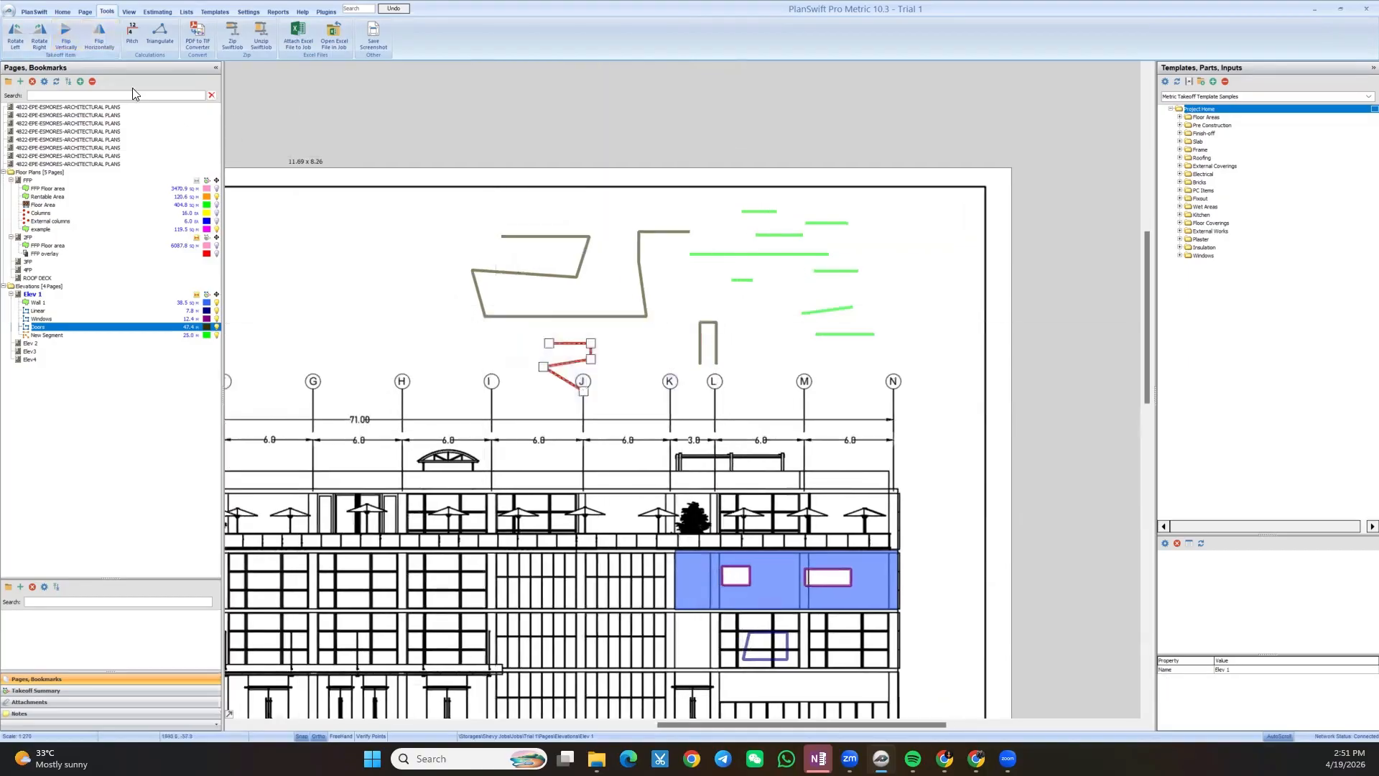
{"action": "left_click", "coordinate": [63, 46]}
{"action": "left_click_drag", "start_coordinate": [534, 388], "coordinate": [552, 390]}
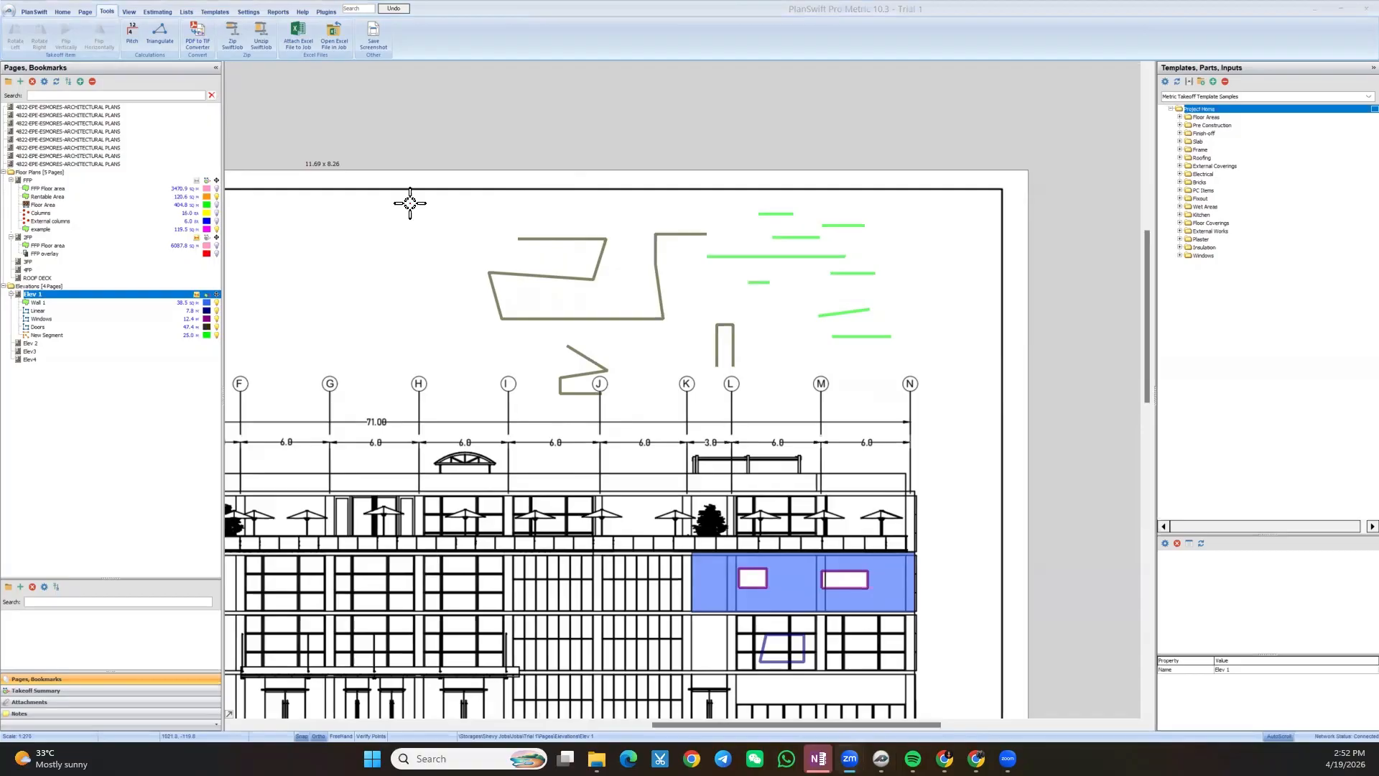
{"action": "left_click", "coordinate": [85, 12]}
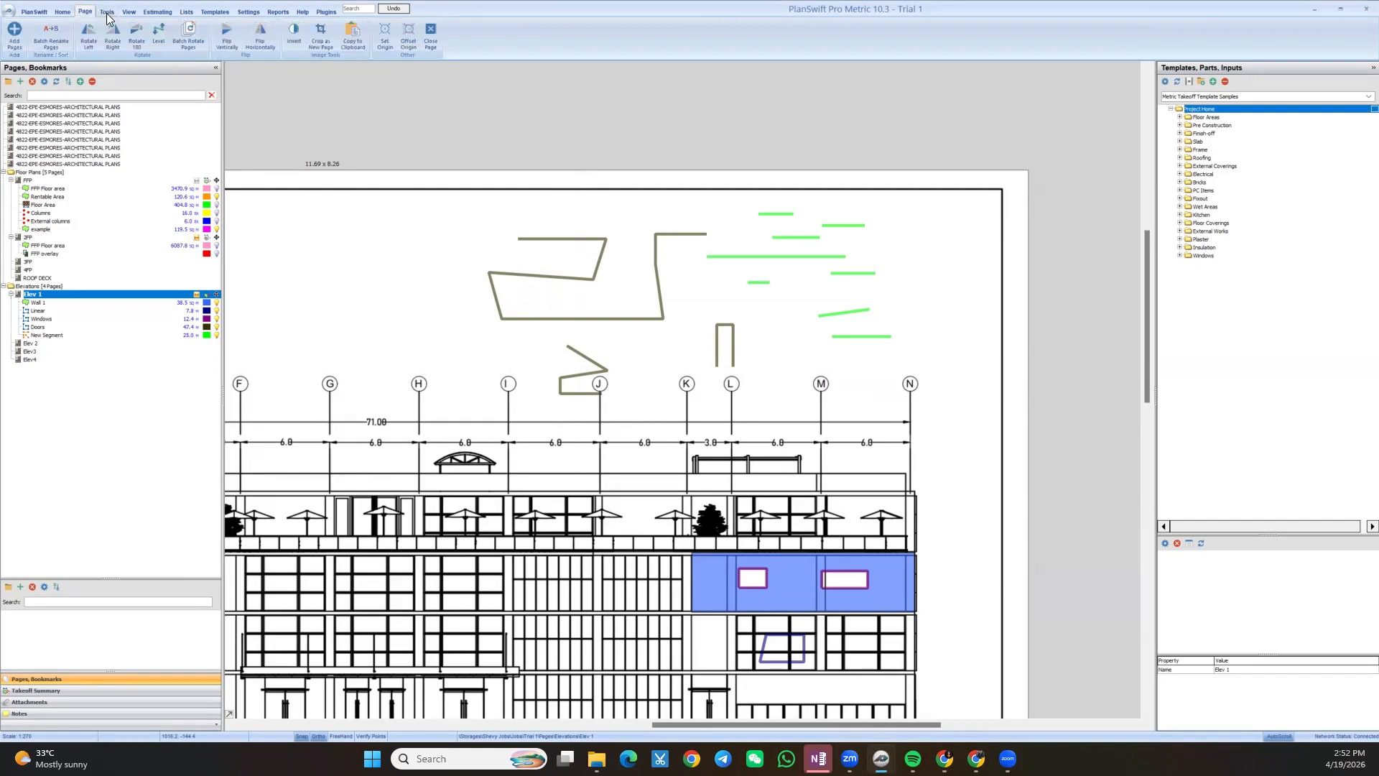
{"action": "left_click", "coordinate": [106, 12]}
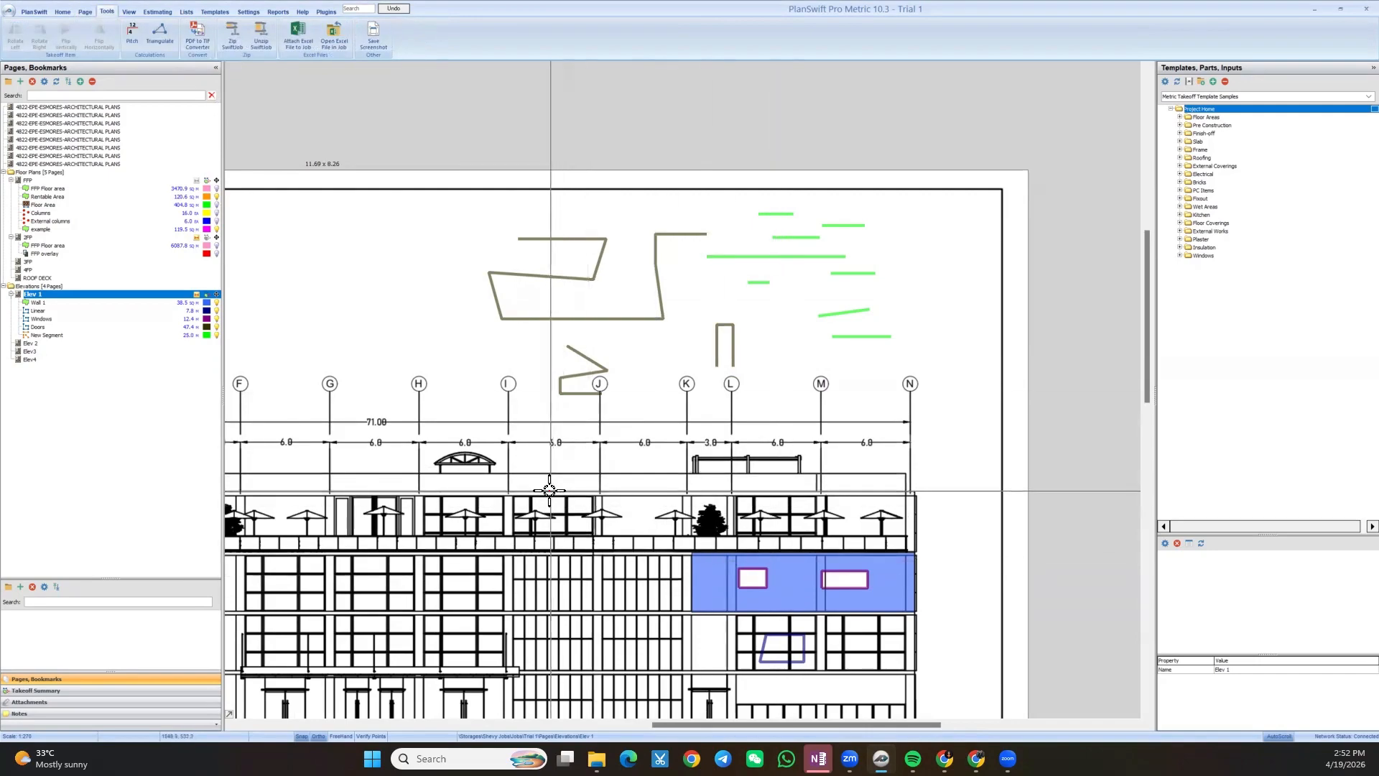
{"action": "left_click", "coordinate": [231, 41]}
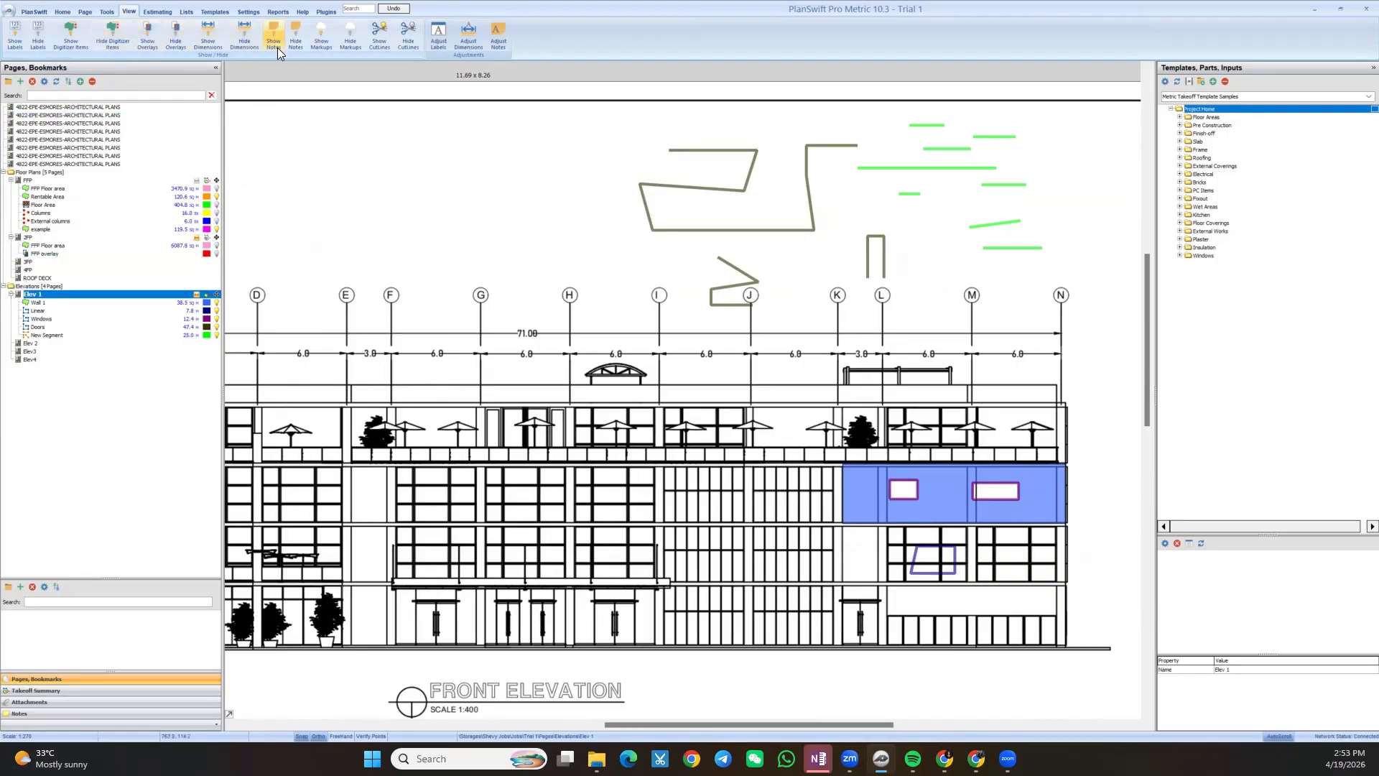
Hide the notes on the Elev 1 page, including the 1:270 scale note, and show them again
{"action": "scroll", "coordinate": [381, 290], "scroll_direction": "down", "scroll_amount": 2}
{"action": "left_click_drag", "start_coordinate": [381, 291], "coordinate": [853, 434]}
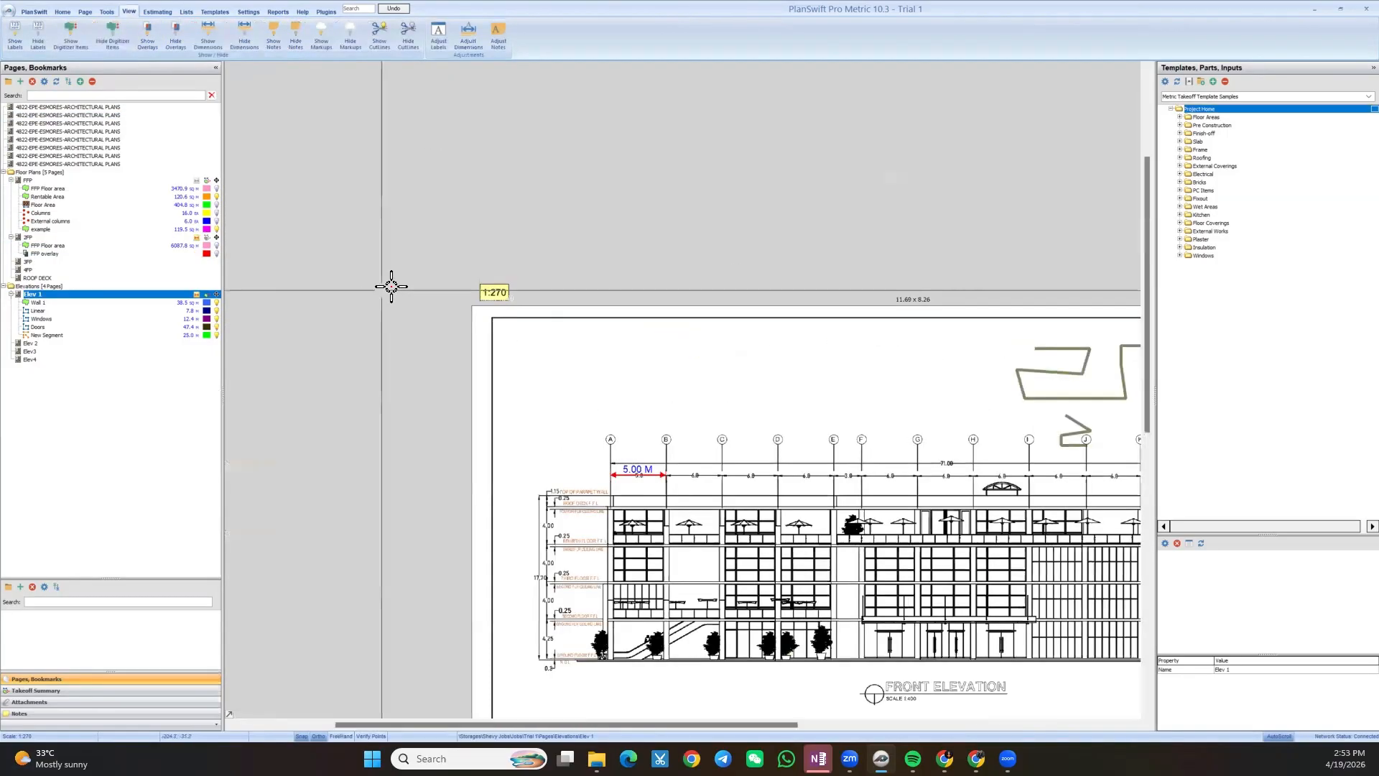
{"action": "scroll", "coordinate": [499, 296], "scroll_direction": "up", "scroll_amount": 3}
{"action": "left_click", "coordinate": [499, 299]}
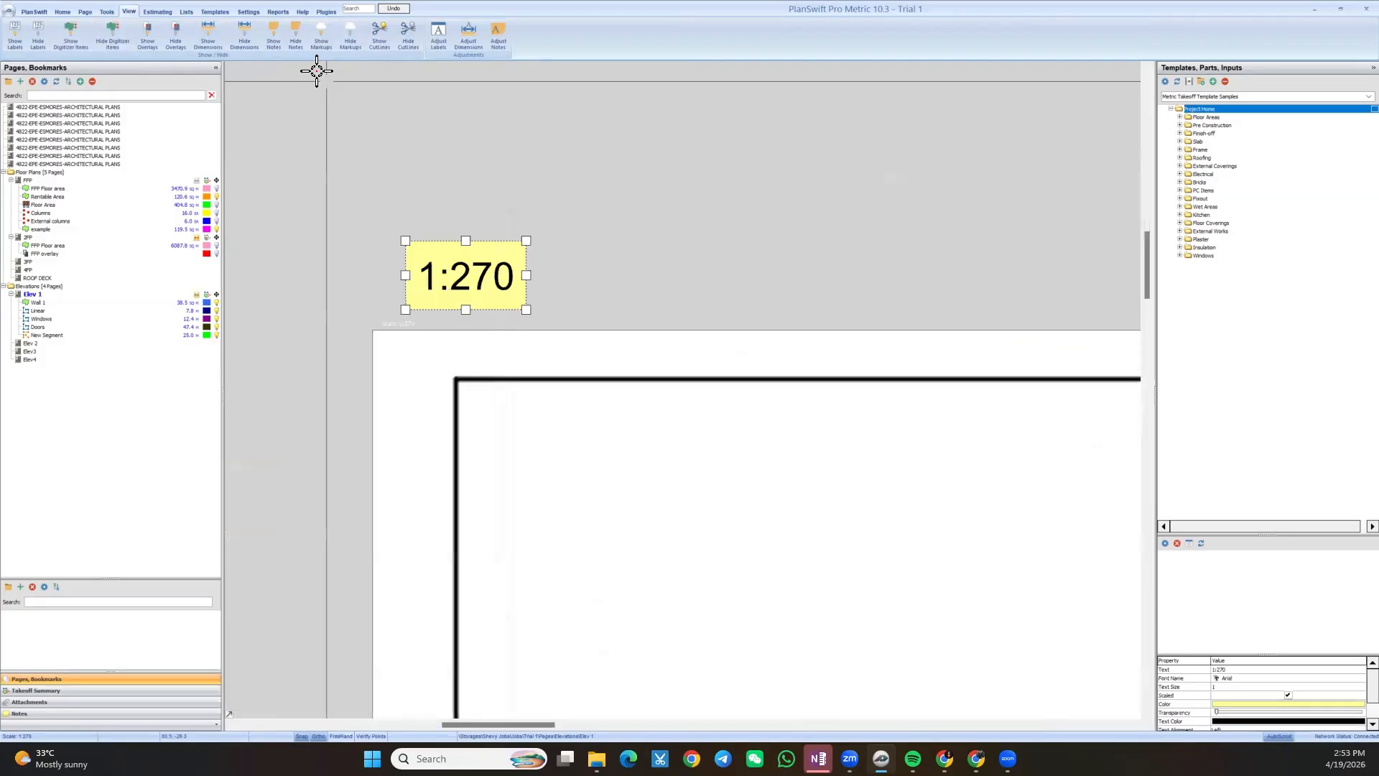
{"action": "left_click", "coordinate": [291, 43]}
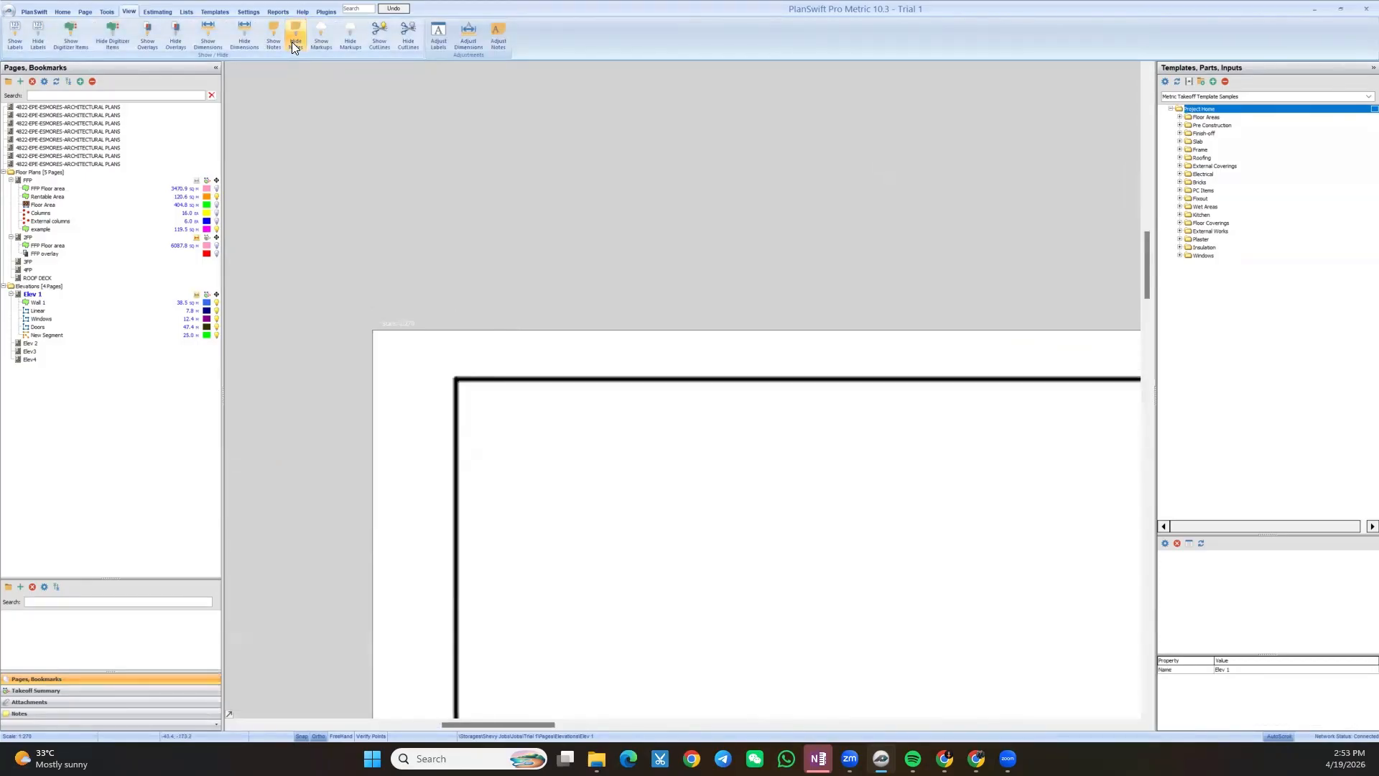
{"action": "left_click", "coordinate": [269, 41]}
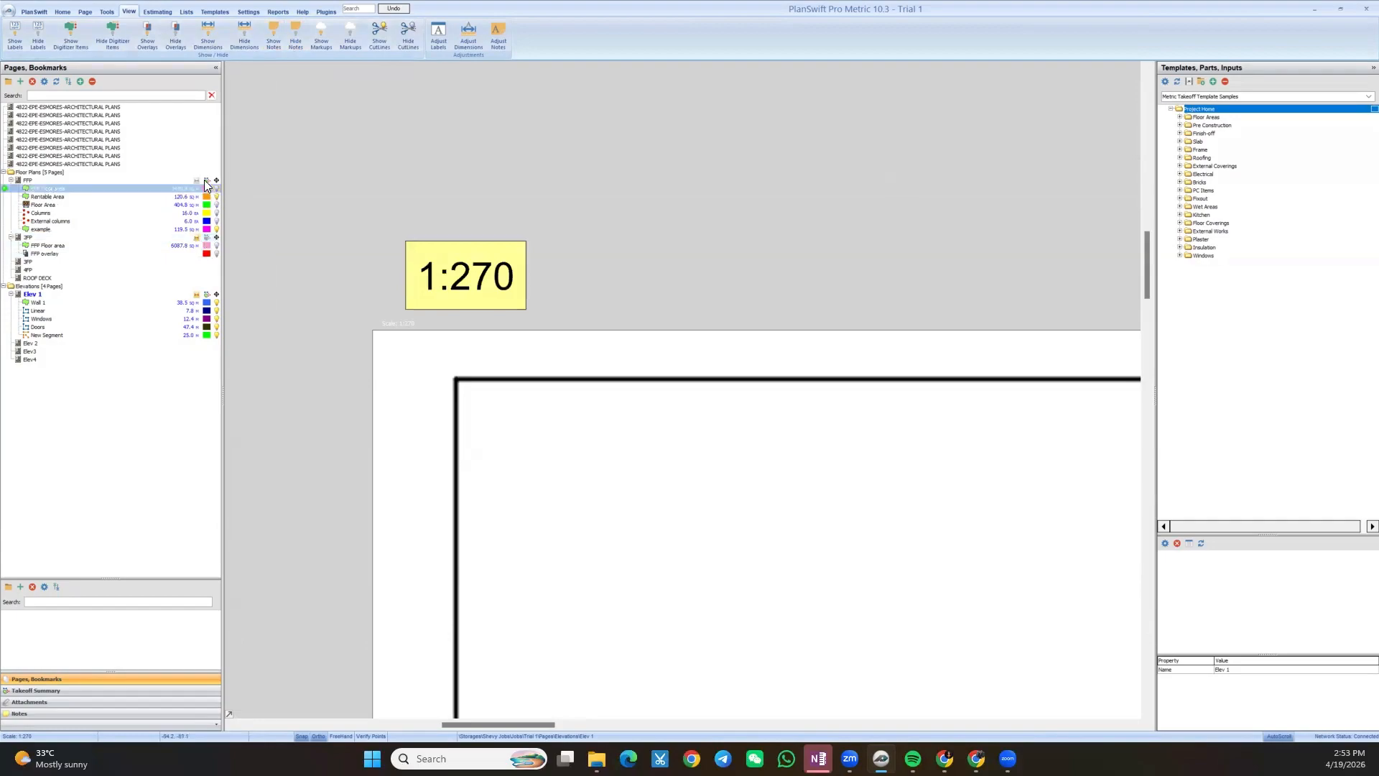
Open the job's estimating worksheet and widen the area for templates and inputs
{"action": "left_click", "coordinate": [199, 295]}
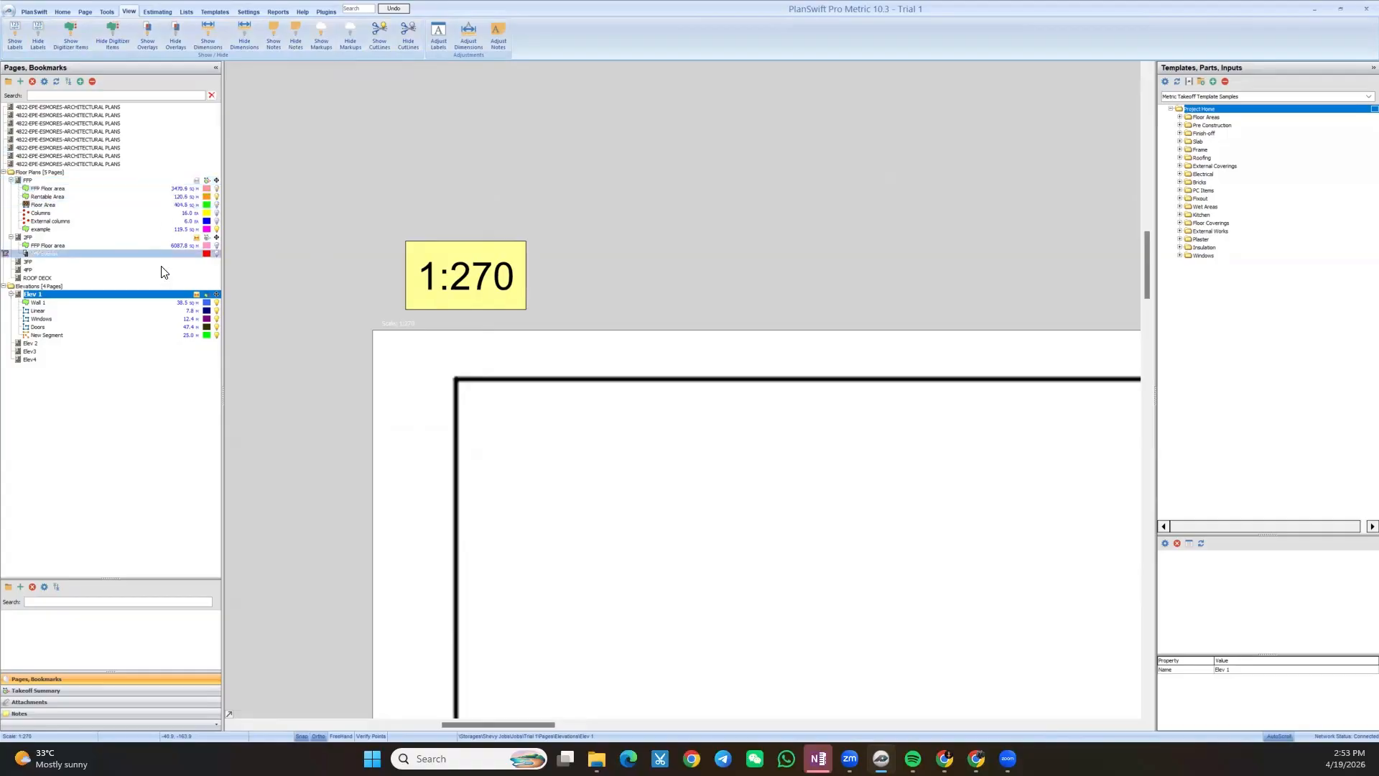
{"action": "left_click", "coordinate": [154, 14]}
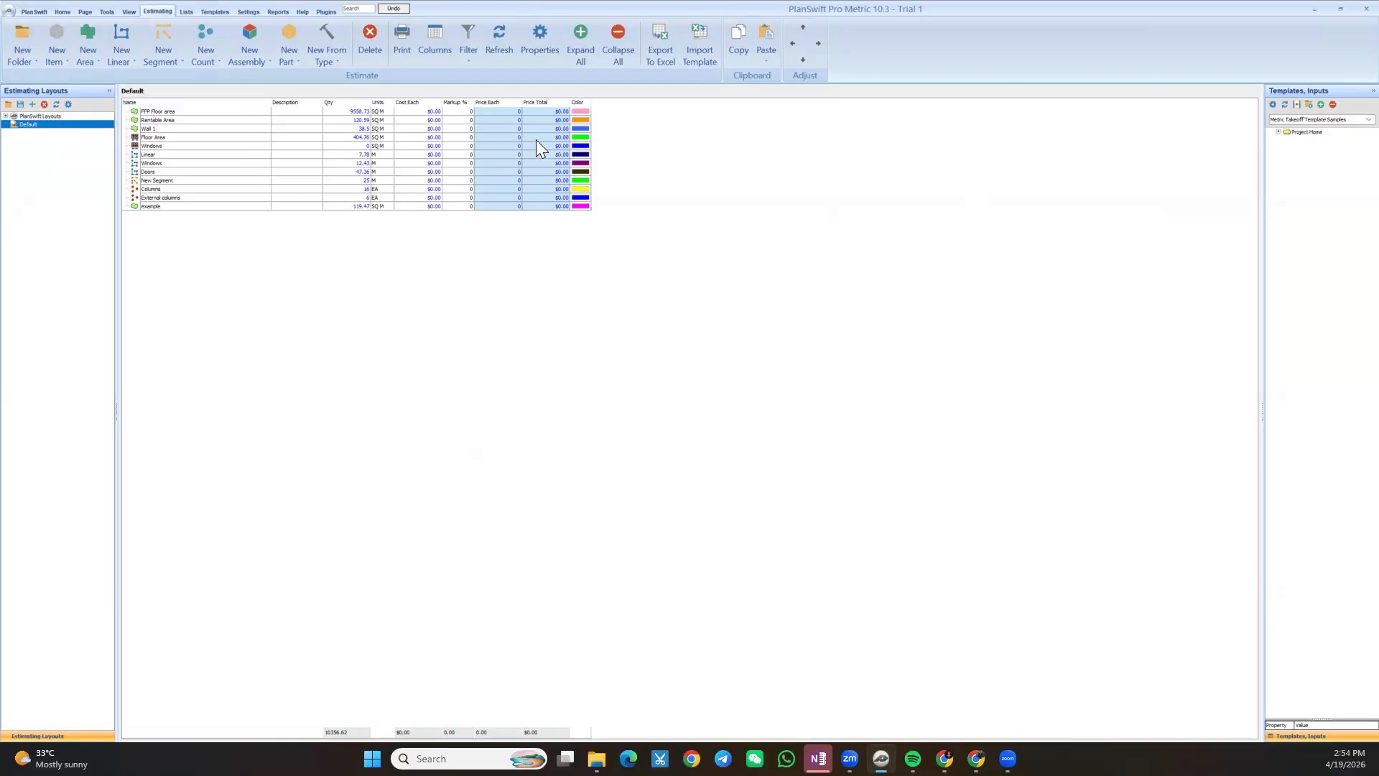
{"action": "left_click_drag", "start_coordinate": [1261, 124], "coordinate": [1166, 131]}
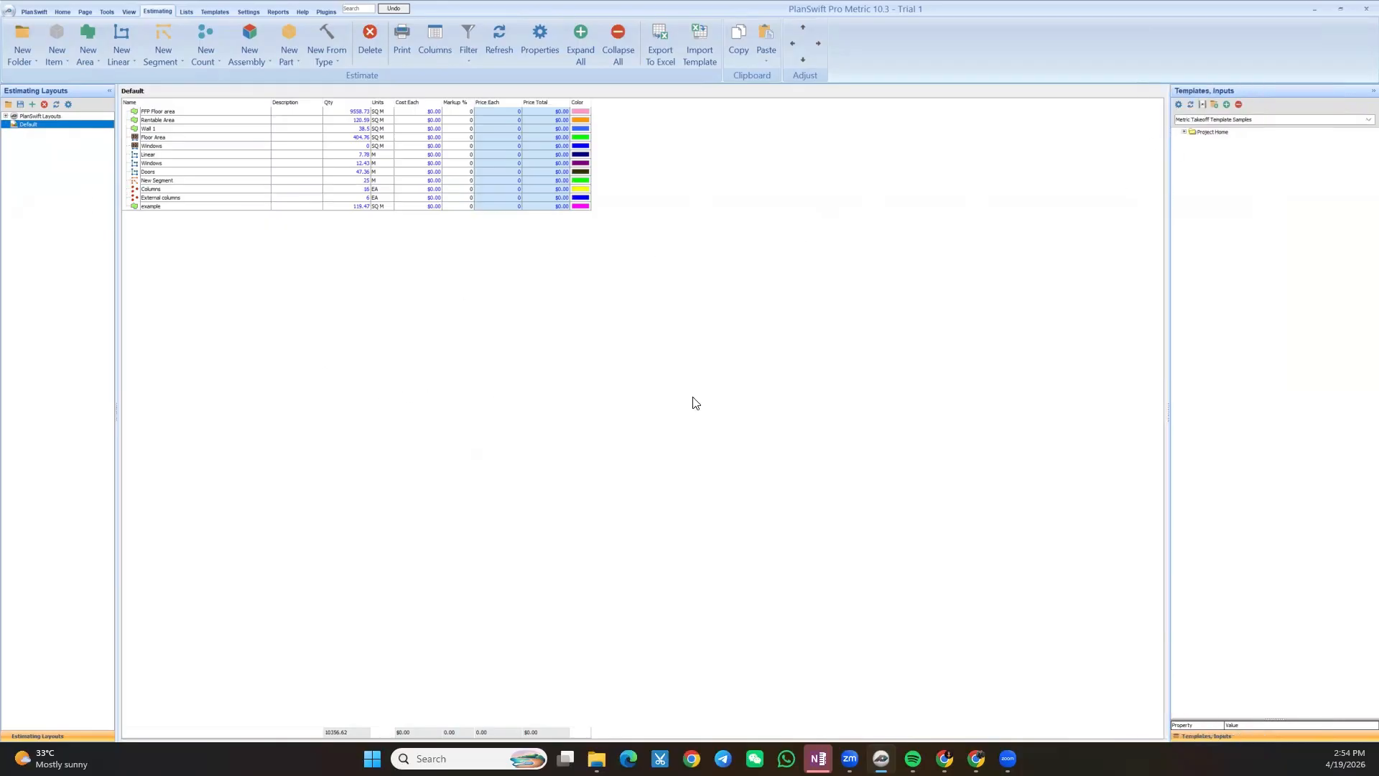
View which columns can be shown or hidden in the estimate table and close the list without changes
{"action": "left_click", "coordinate": [131, 109]}
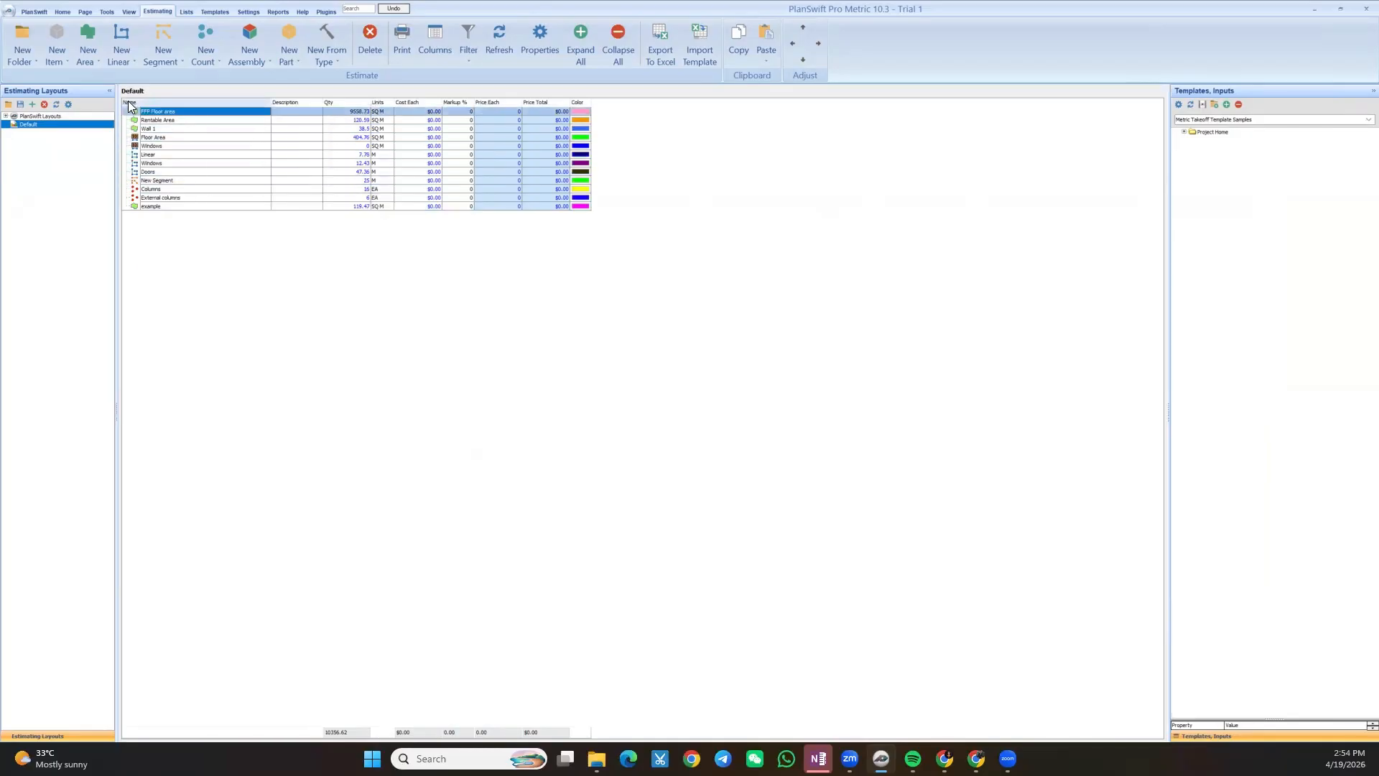
{"action": "right_click", "coordinate": [130, 103]}
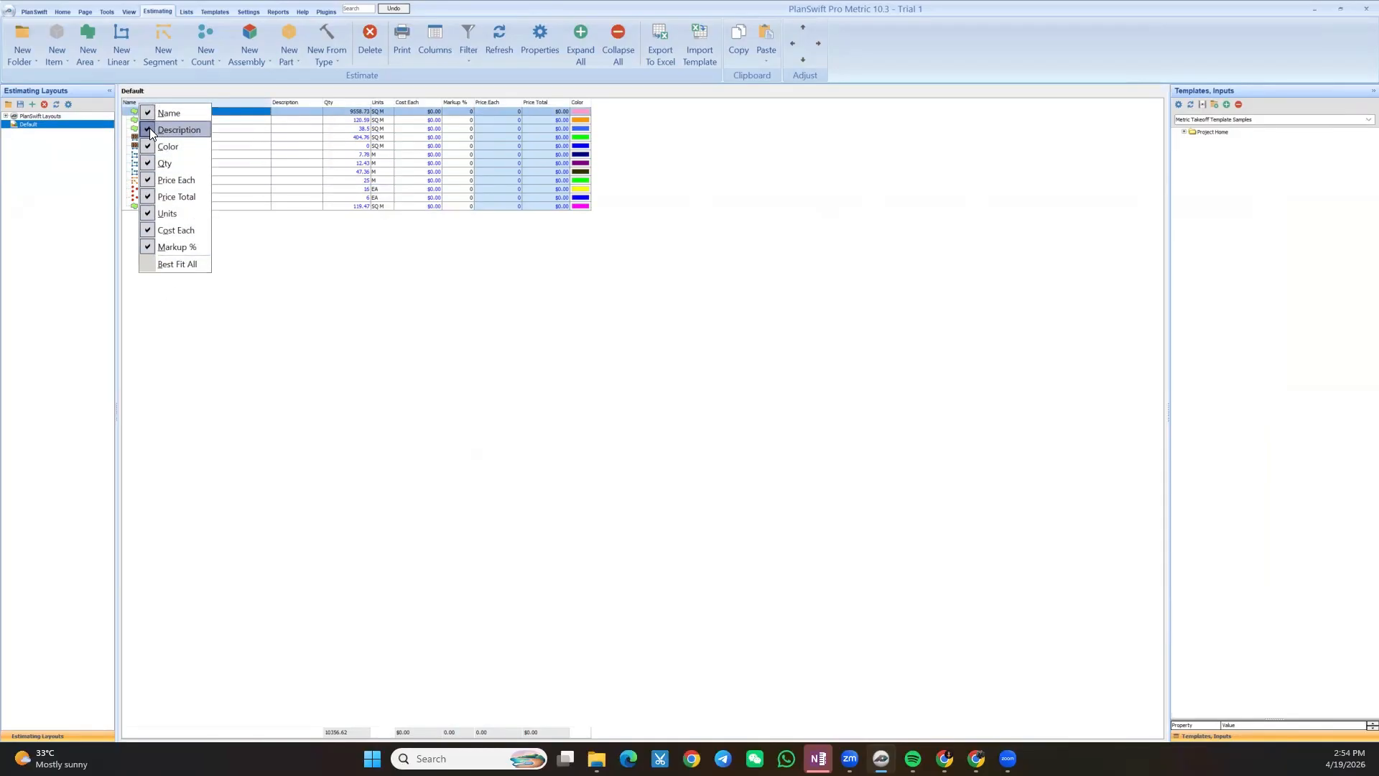
{"action": "left_click", "coordinate": [492, 310]}
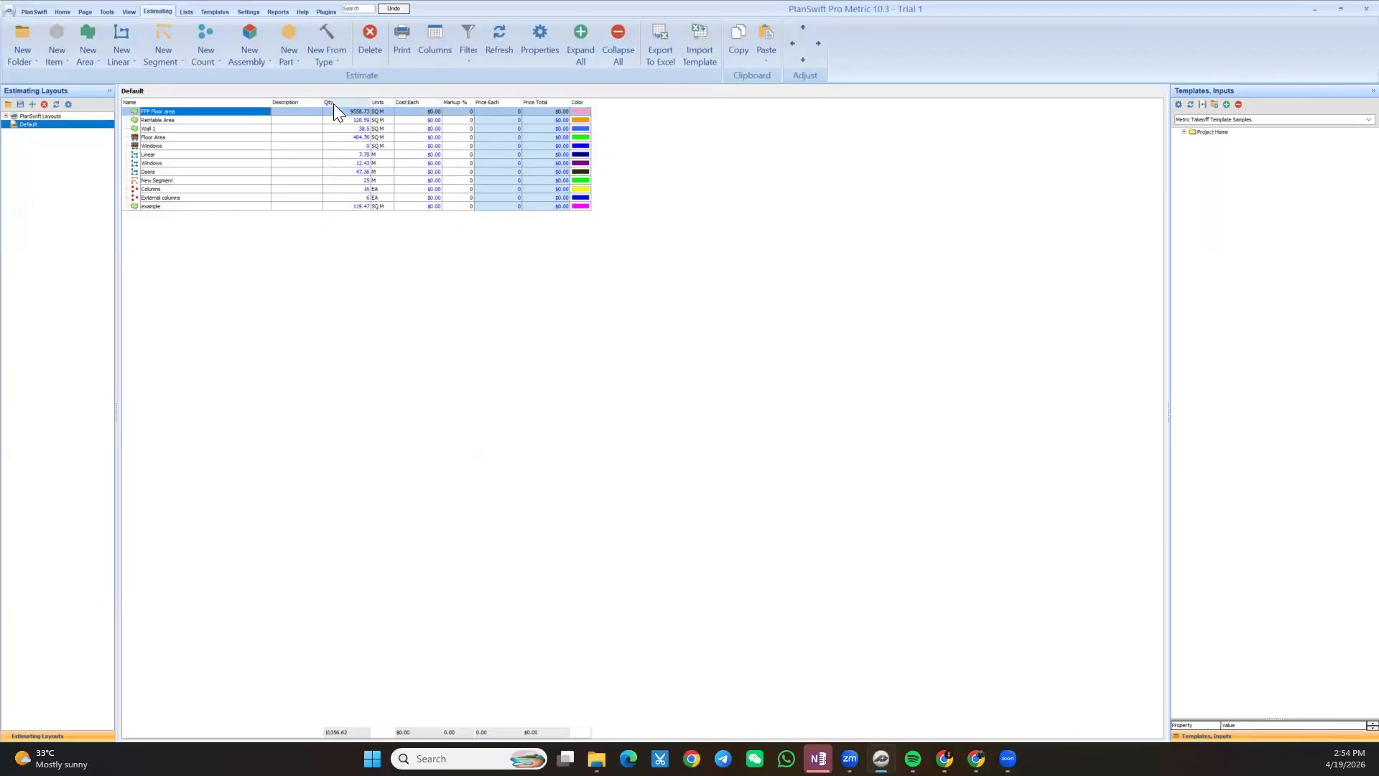
Move the Qty column ahead of Description in the estimate table, and restore the original column order
{"action": "left_click_drag", "start_coordinate": [336, 100], "coordinate": [281, 103]}
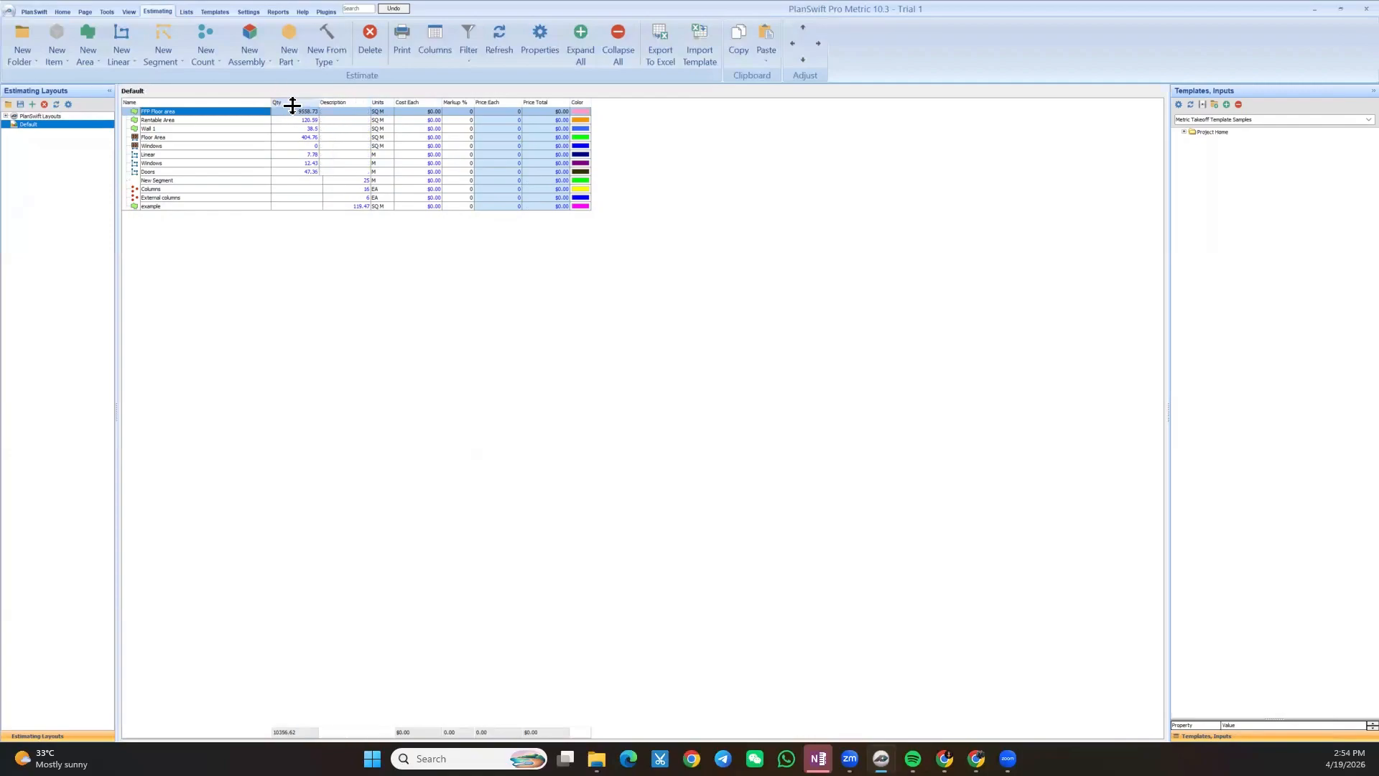
{"action": "left_click_drag", "start_coordinate": [380, 104], "coordinate": [494, 106]}
{"action": "left_click_drag", "start_coordinate": [298, 103], "coordinate": [275, 104]}
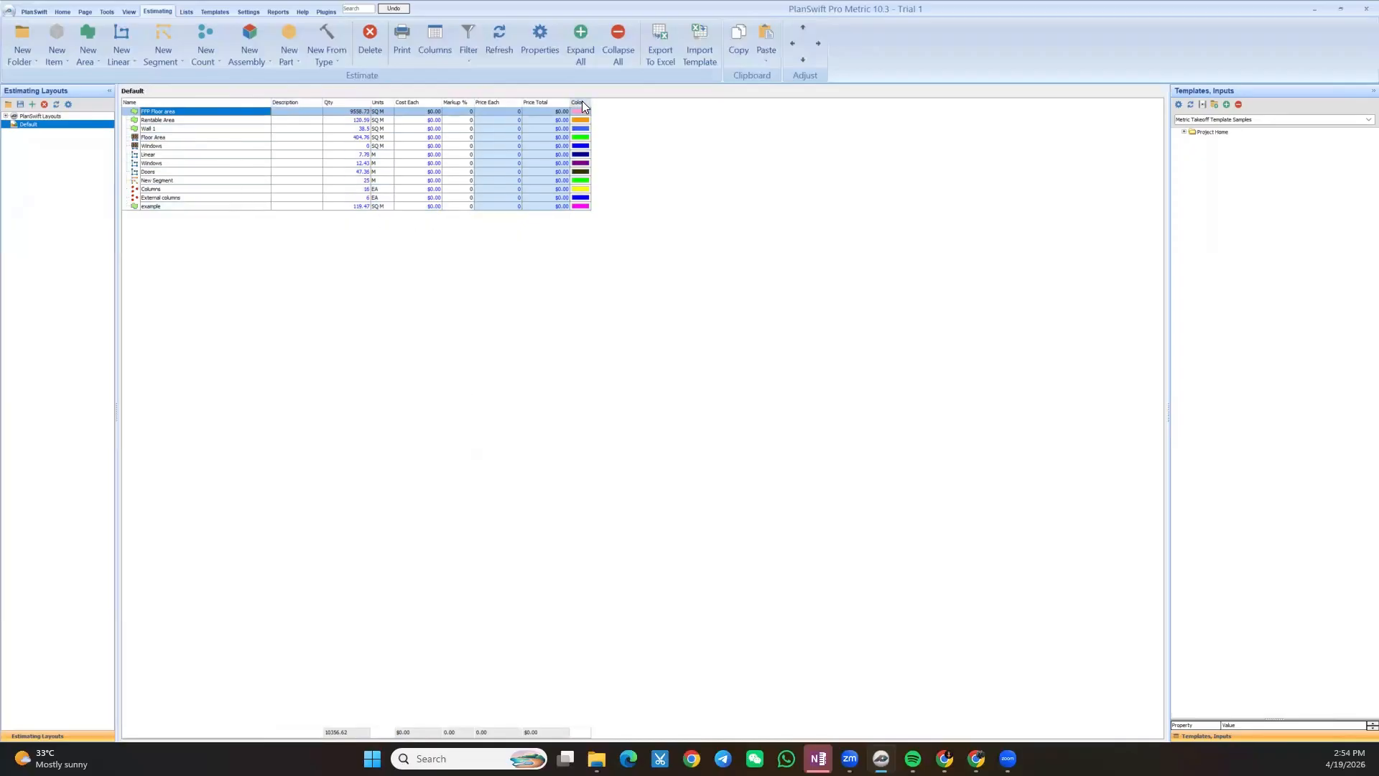
Remove the Color and Price Total columns from the estimate table, and restore both from the column list
{"action": "mouse_move", "coordinate": [582, 105]}
{"action": "left_mouse_down"}
{"action": "mouse_move", "coordinate": [603, 83]}
{"action": "mouse_move", "coordinate": [557, 95]}
{"action": "mouse_move", "coordinate": [567, 88]}
{"action": "left_mouse_up"}
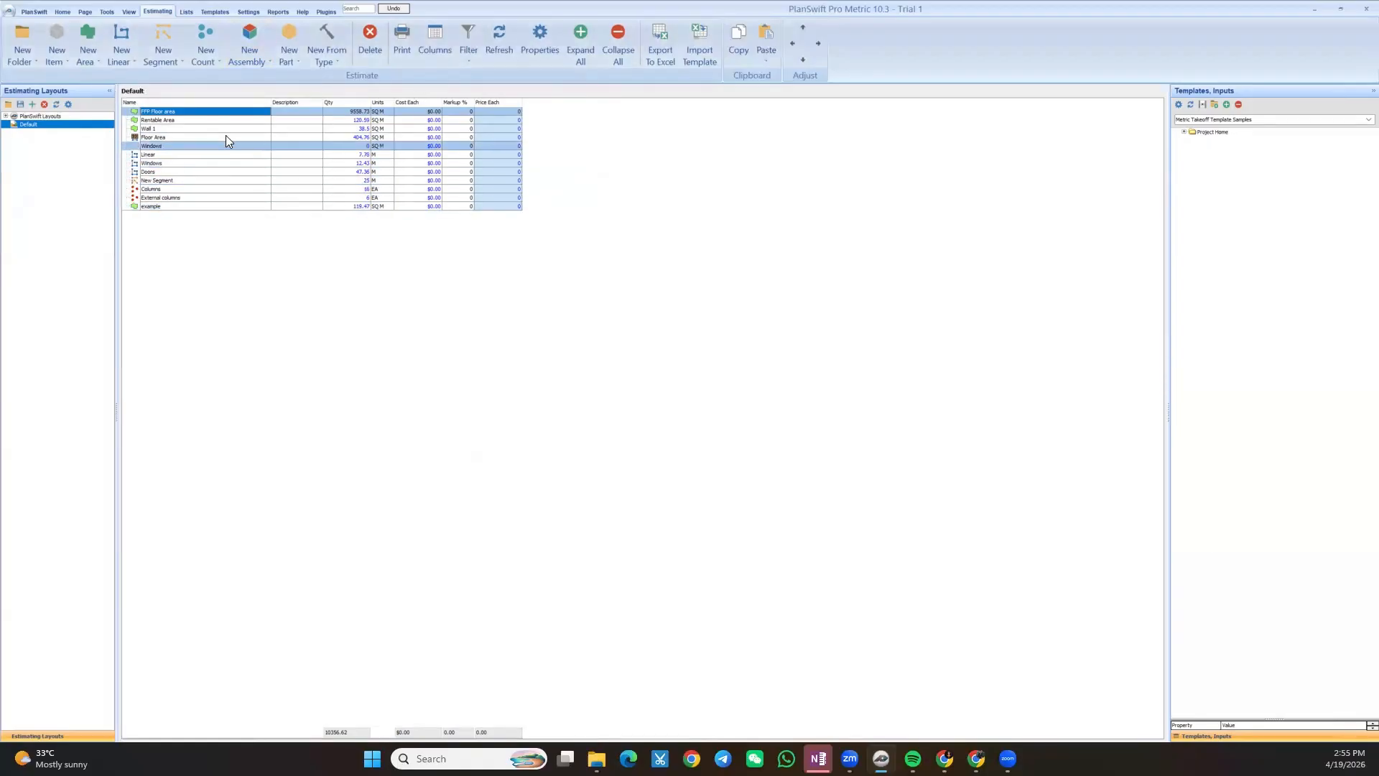
{"action": "right_click", "coordinate": [131, 102]}
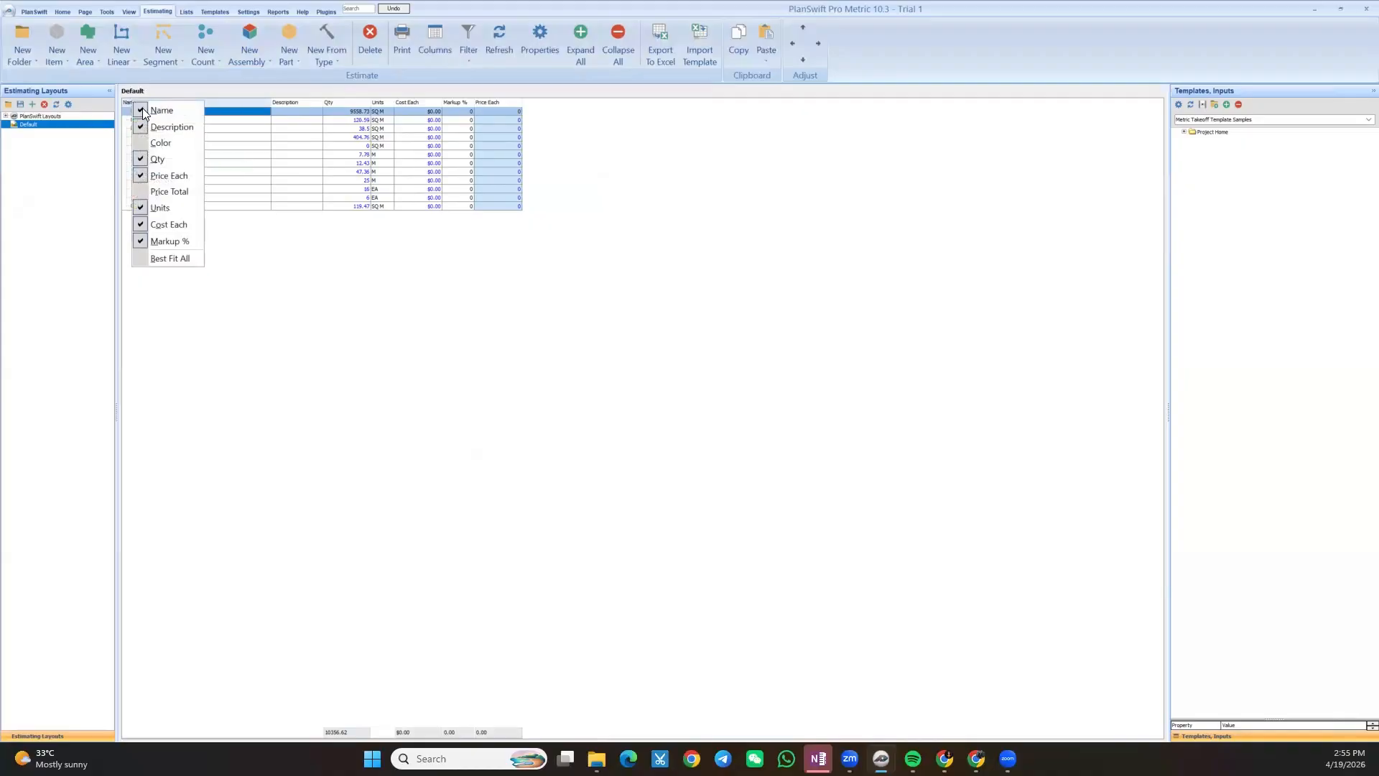
{"action": "left_click", "coordinate": [145, 143]}
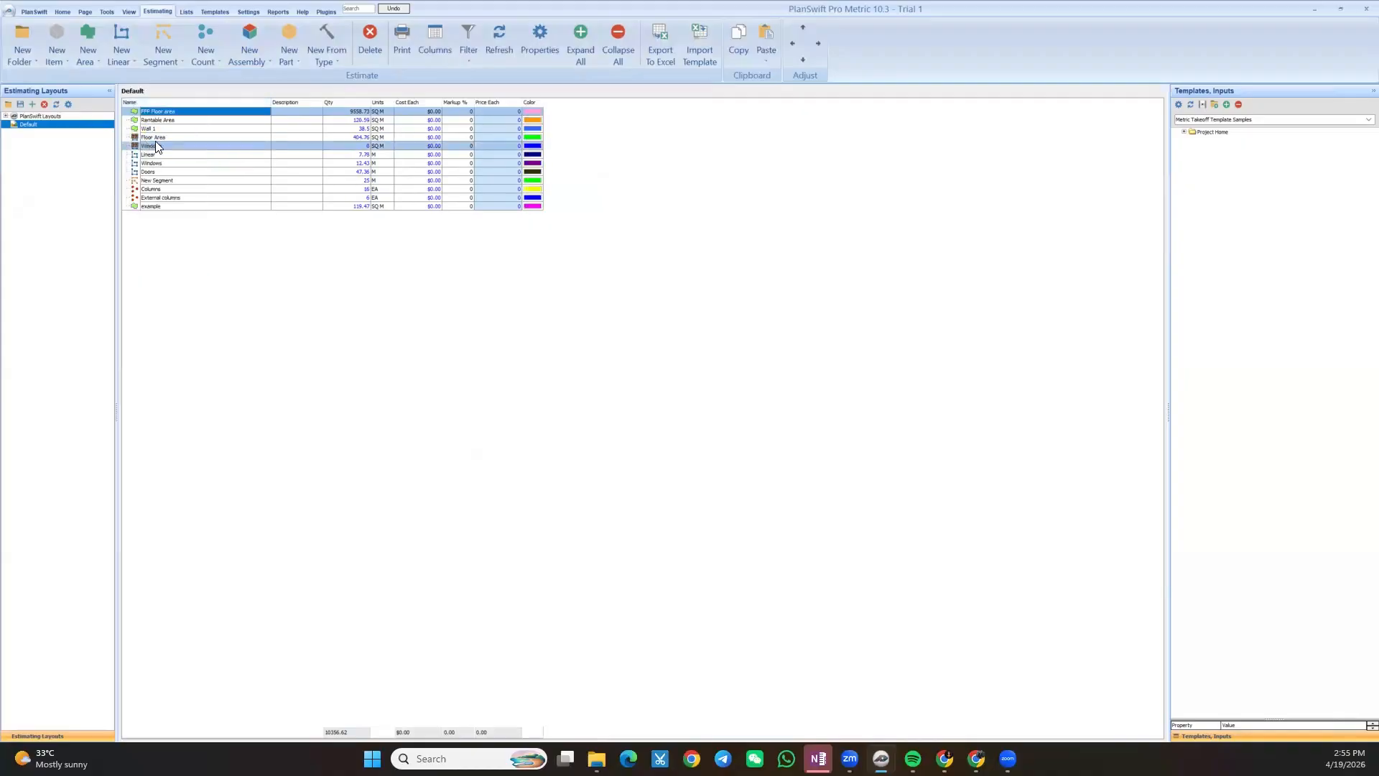
{"action": "right_click", "coordinate": [140, 101]}
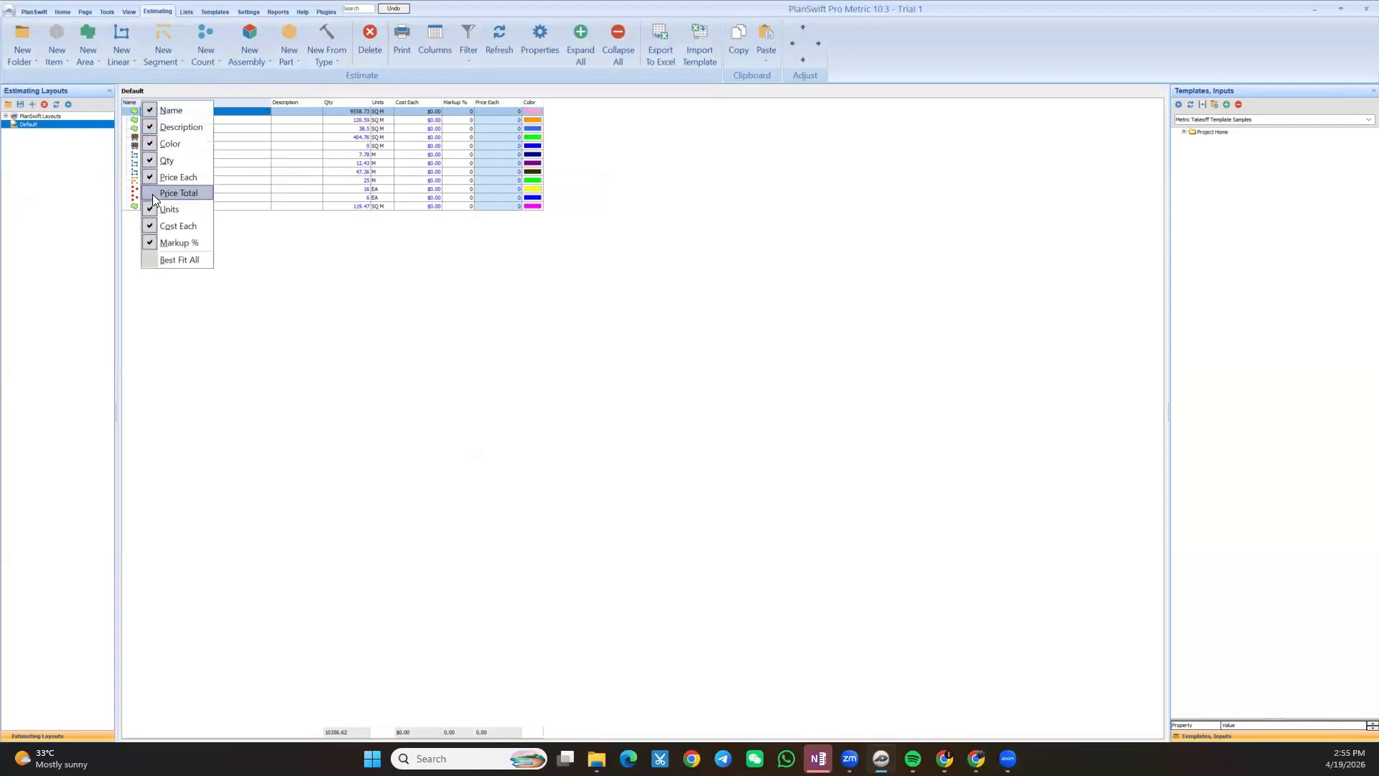
{"action": "left_click", "coordinate": [152, 193]}
{"action": "right_click", "coordinate": [137, 100]}
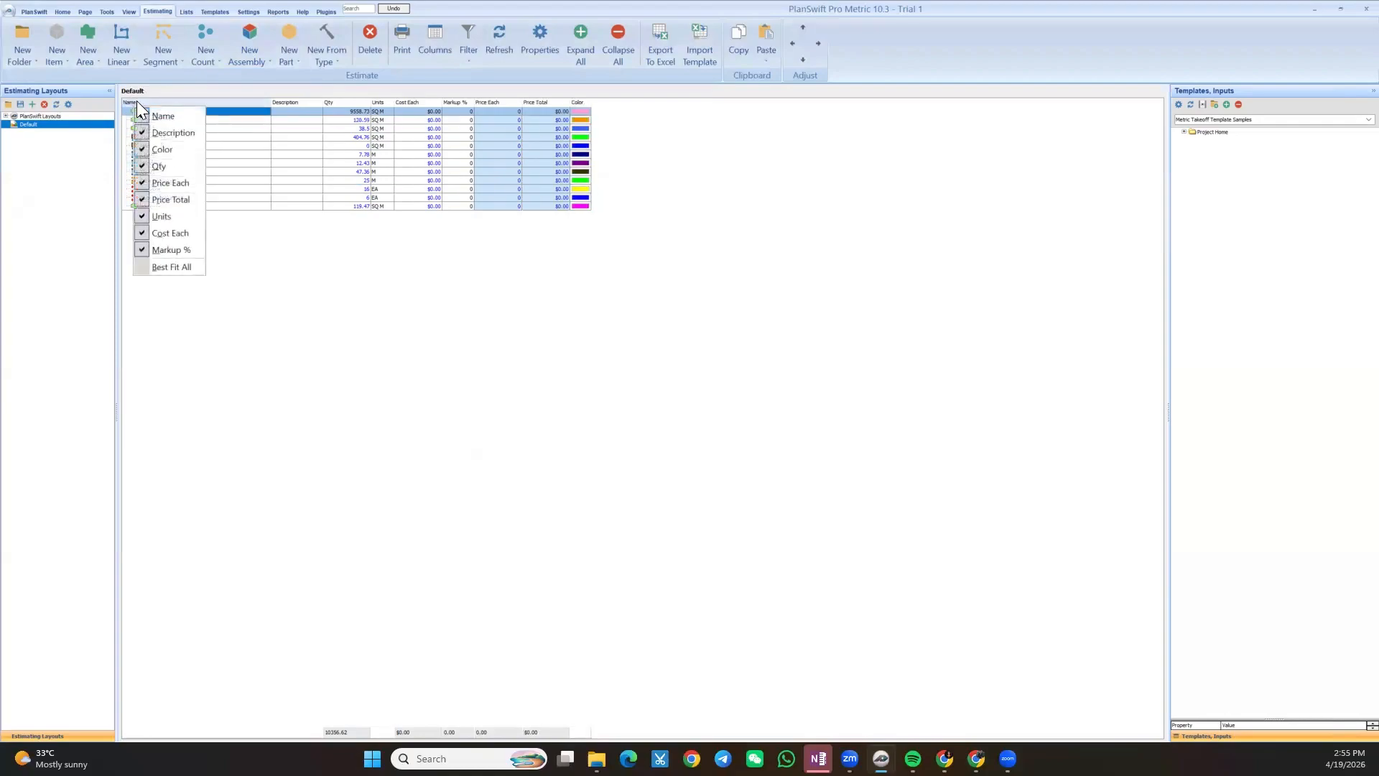
{"action": "left_click", "coordinate": [476, 331]}
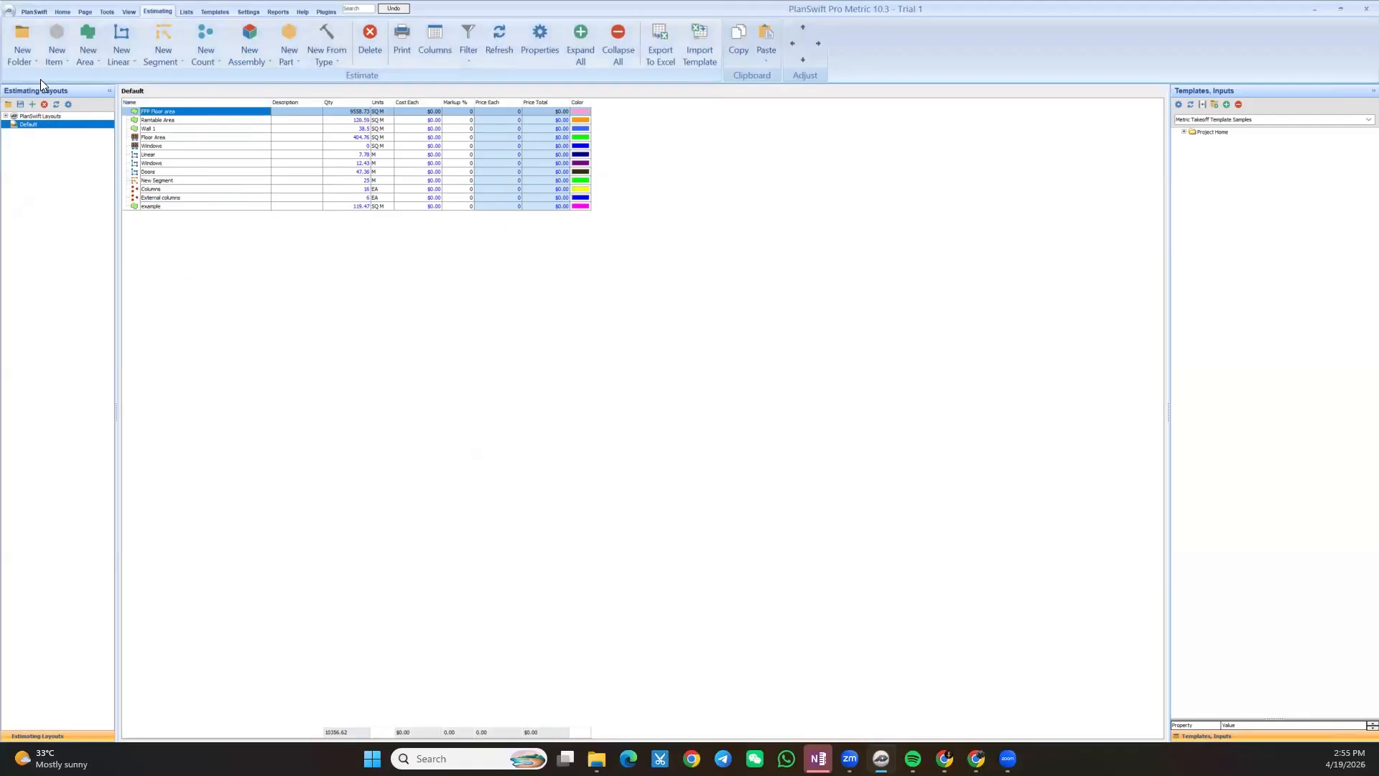
Create a folder named "Floor Area" in the estimate and move the FFP Floor area takeoff into it
{"action": "left_click", "coordinate": [25, 30]}
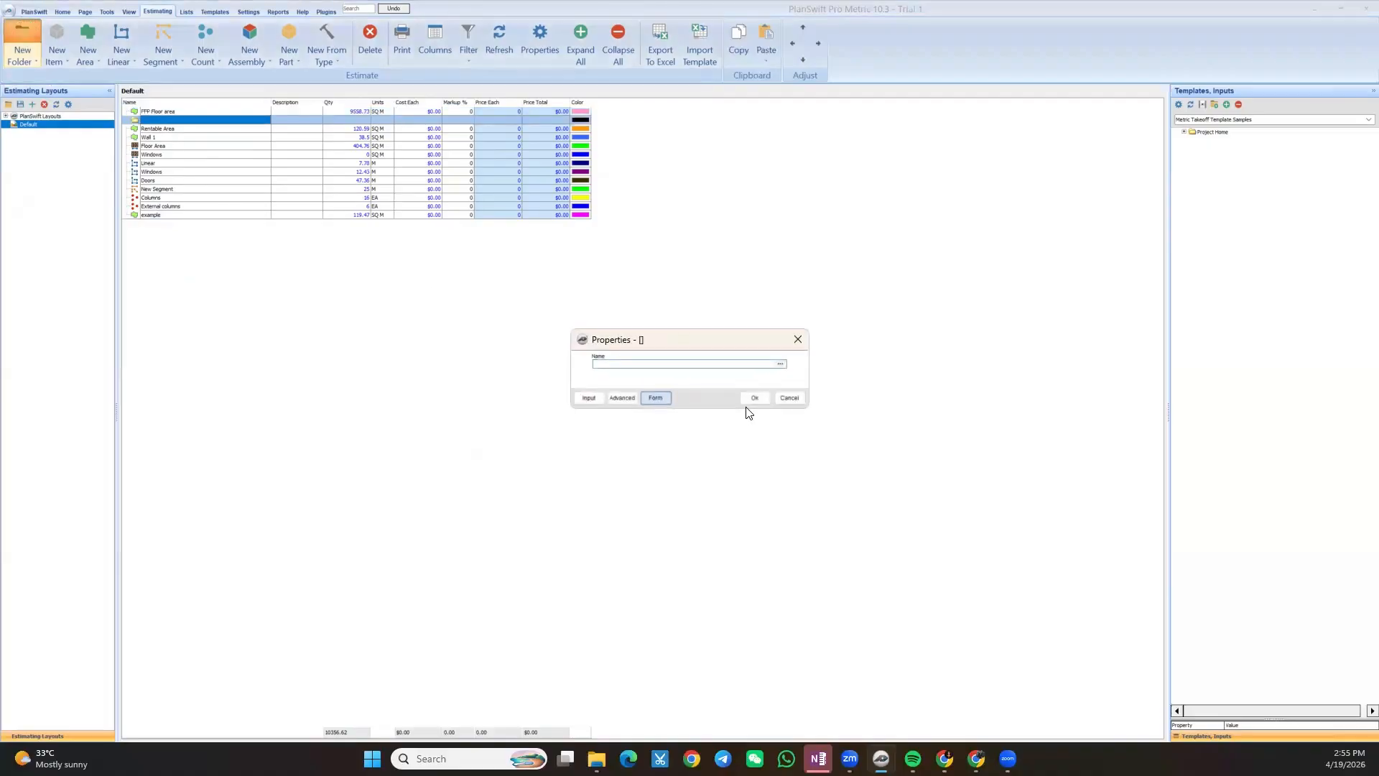
{"action": "type", "text": "Floor Area"}
{"action": "left_click", "coordinate": [755, 397]}
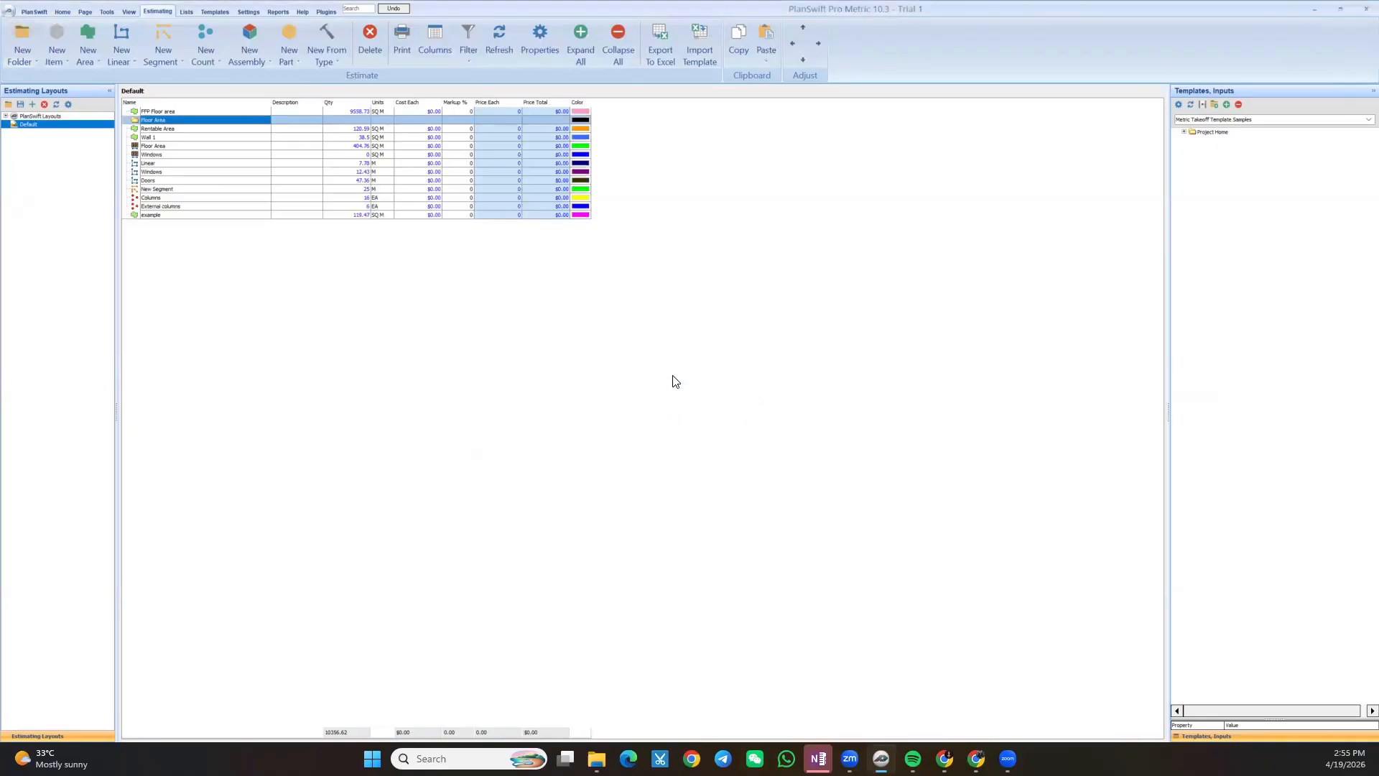
{"action": "left_click_drag", "start_coordinate": [179, 111], "coordinate": [171, 123]}
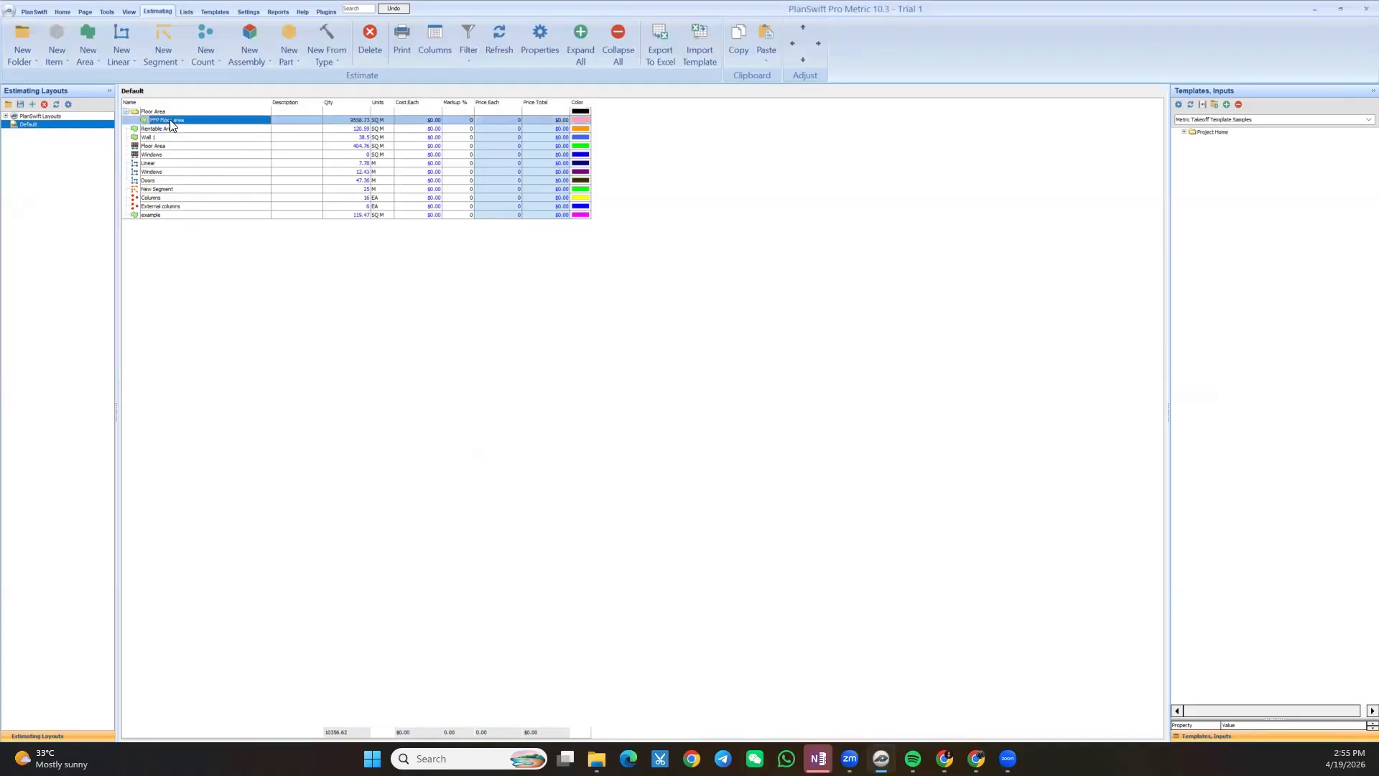
{"action": "left_click", "coordinate": [156, 129]}
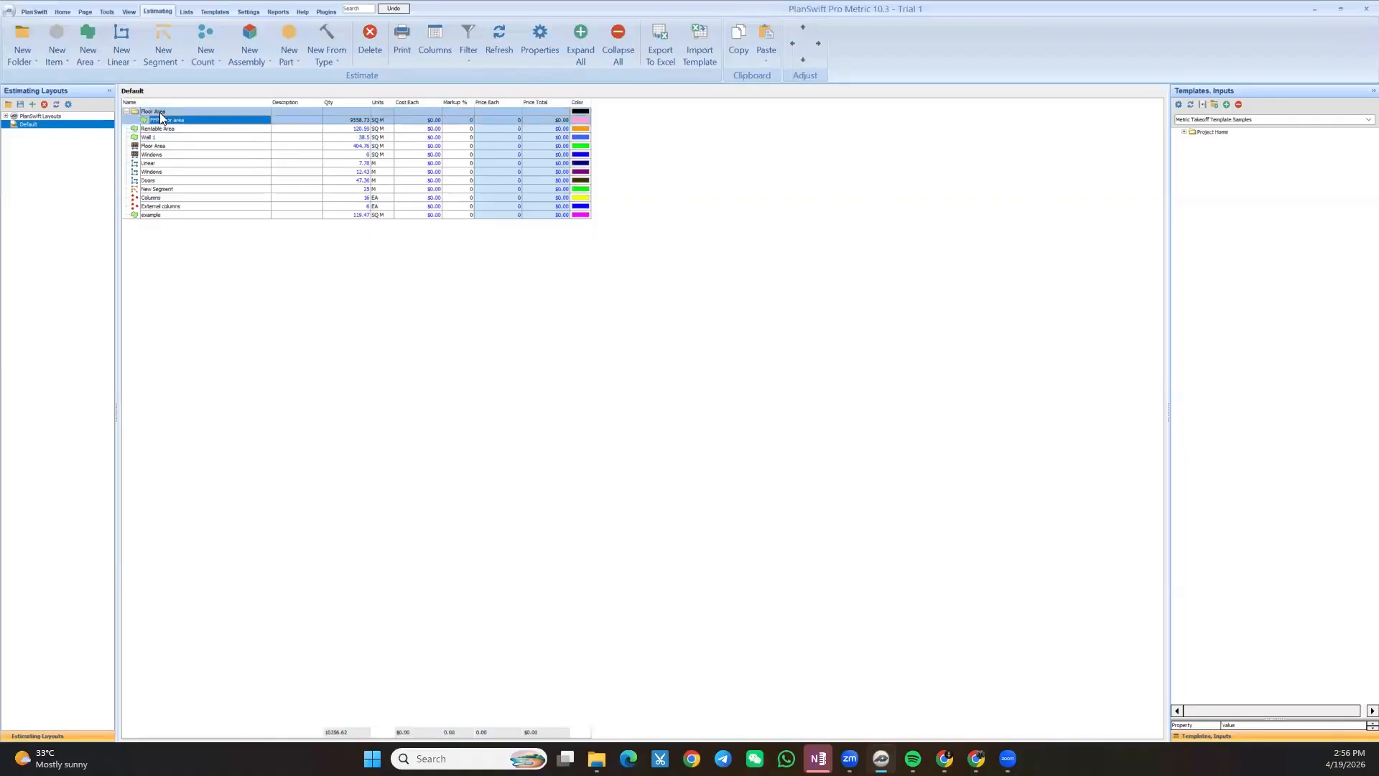
{"action": "left_click", "coordinate": [59, 60]}
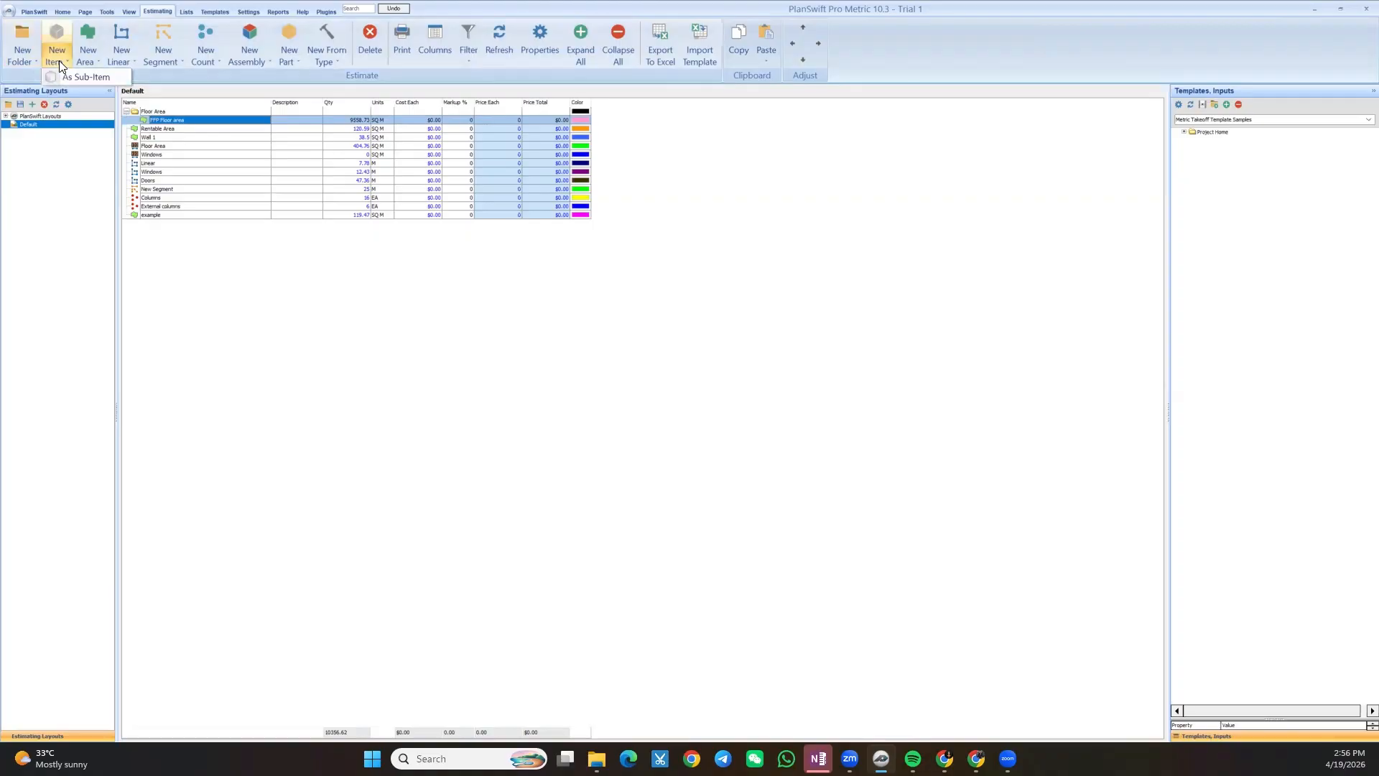
{"action": "left_click", "coordinate": [101, 58]}
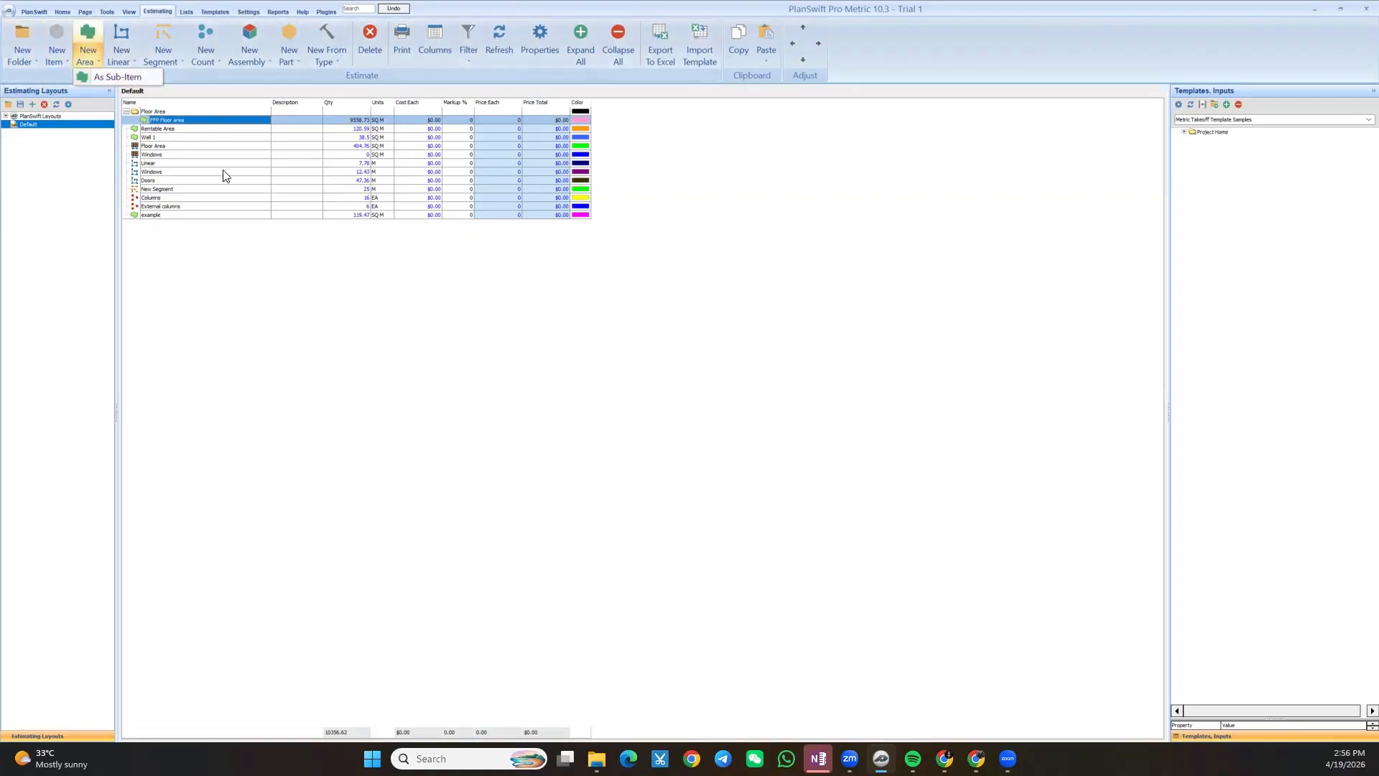
{"action": "left_click", "coordinate": [301, 307]}
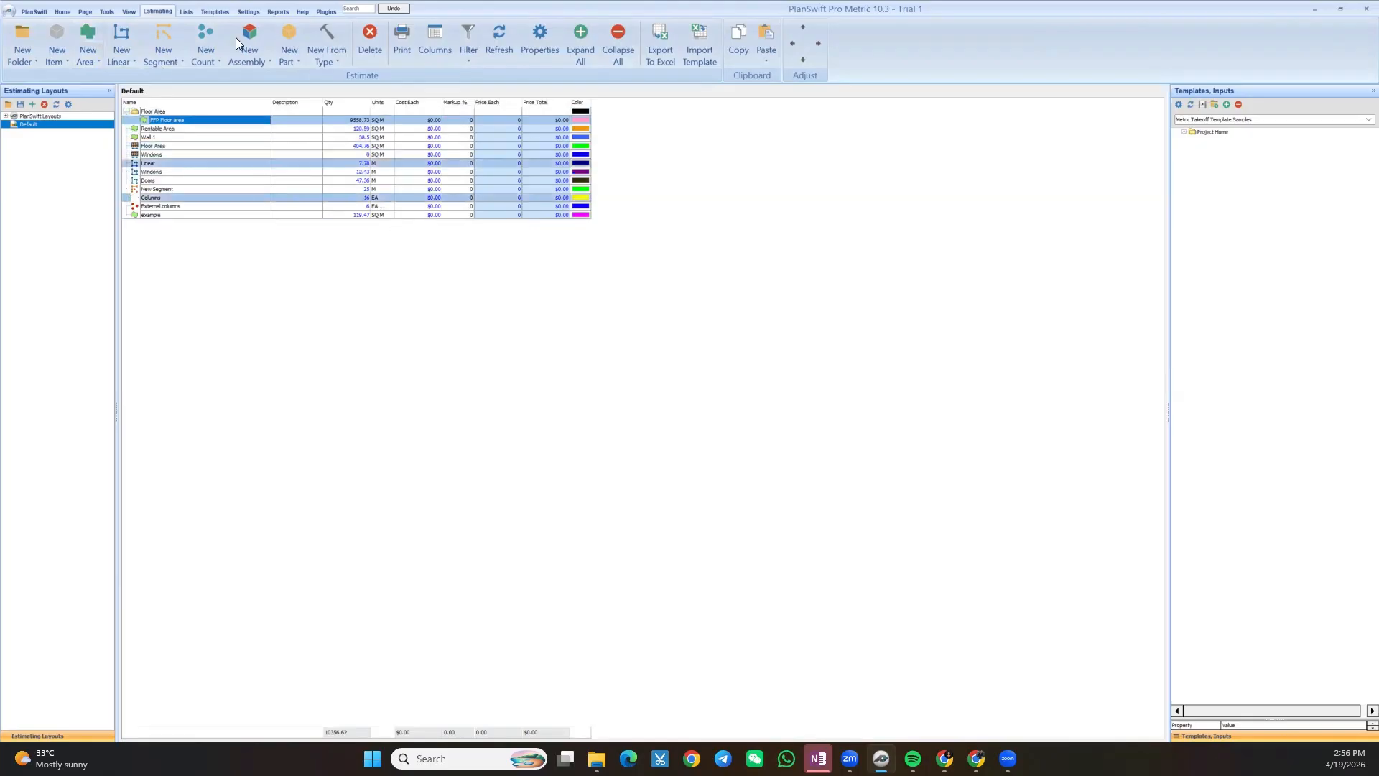
Look at the takeoff summary with the Floor Area folder on the home view and return to the estimate
{"action": "left_click", "coordinate": [65, 12]}
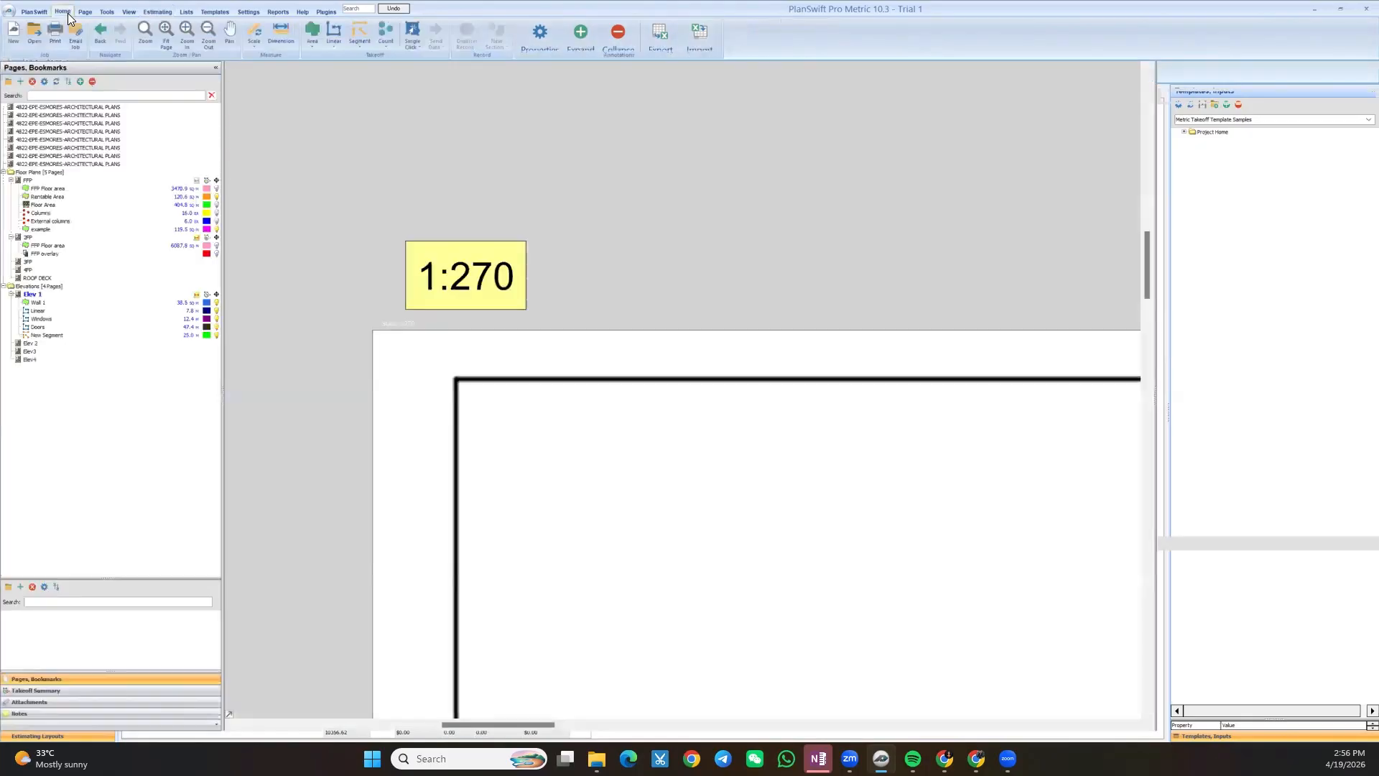
{"action": "left_click", "coordinate": [111, 690]}
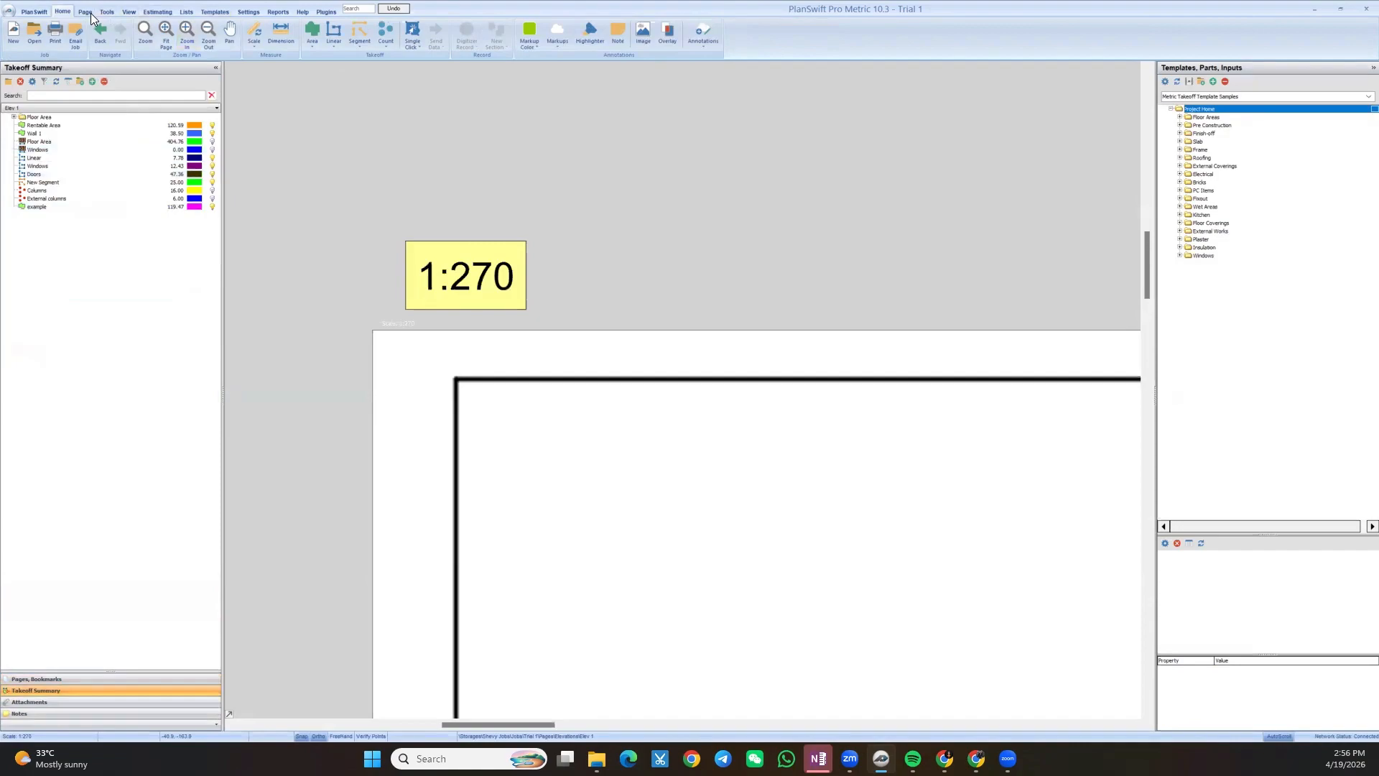
{"action": "left_click", "coordinate": [154, 12]}
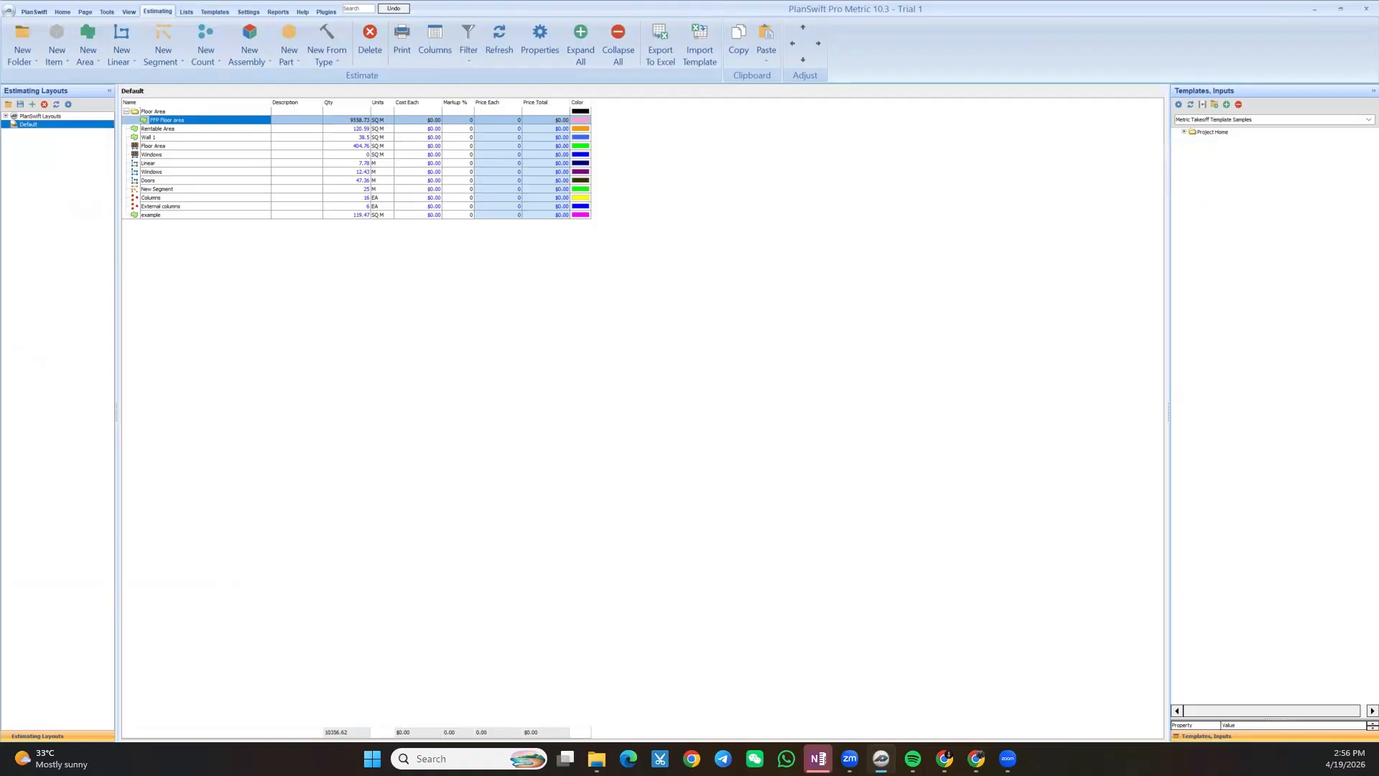
Preview the All Items reports grouped by type and folder, by type, by folder and type, and by division
{"action": "left_click", "coordinate": [278, 12]}
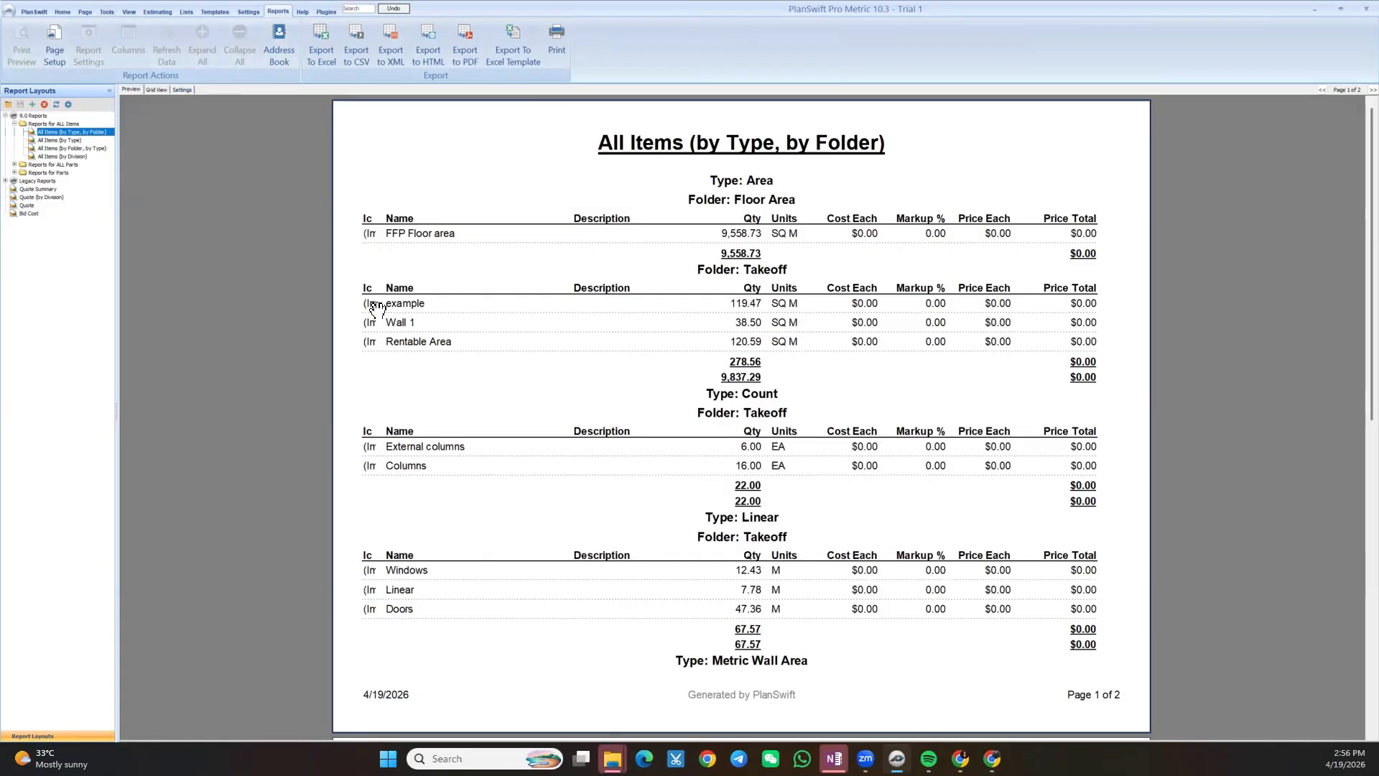
{"action": "scroll", "coordinate": [621, 317], "scroll_direction": "down", "scroll_amount": 7}
{"action": "scroll", "coordinate": [621, 321], "scroll_direction": "up", "scroll_amount": 4}
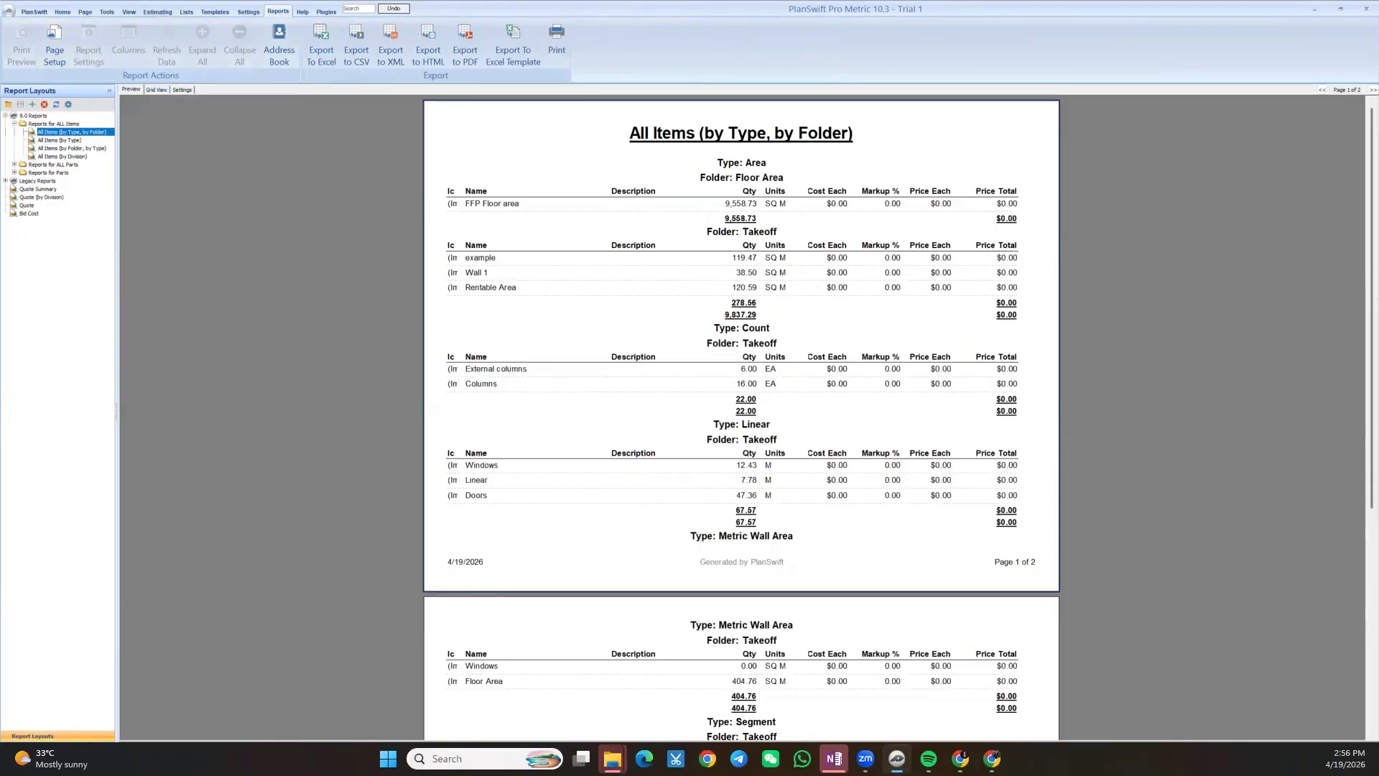
{"action": "left_click", "coordinate": [63, 140]}
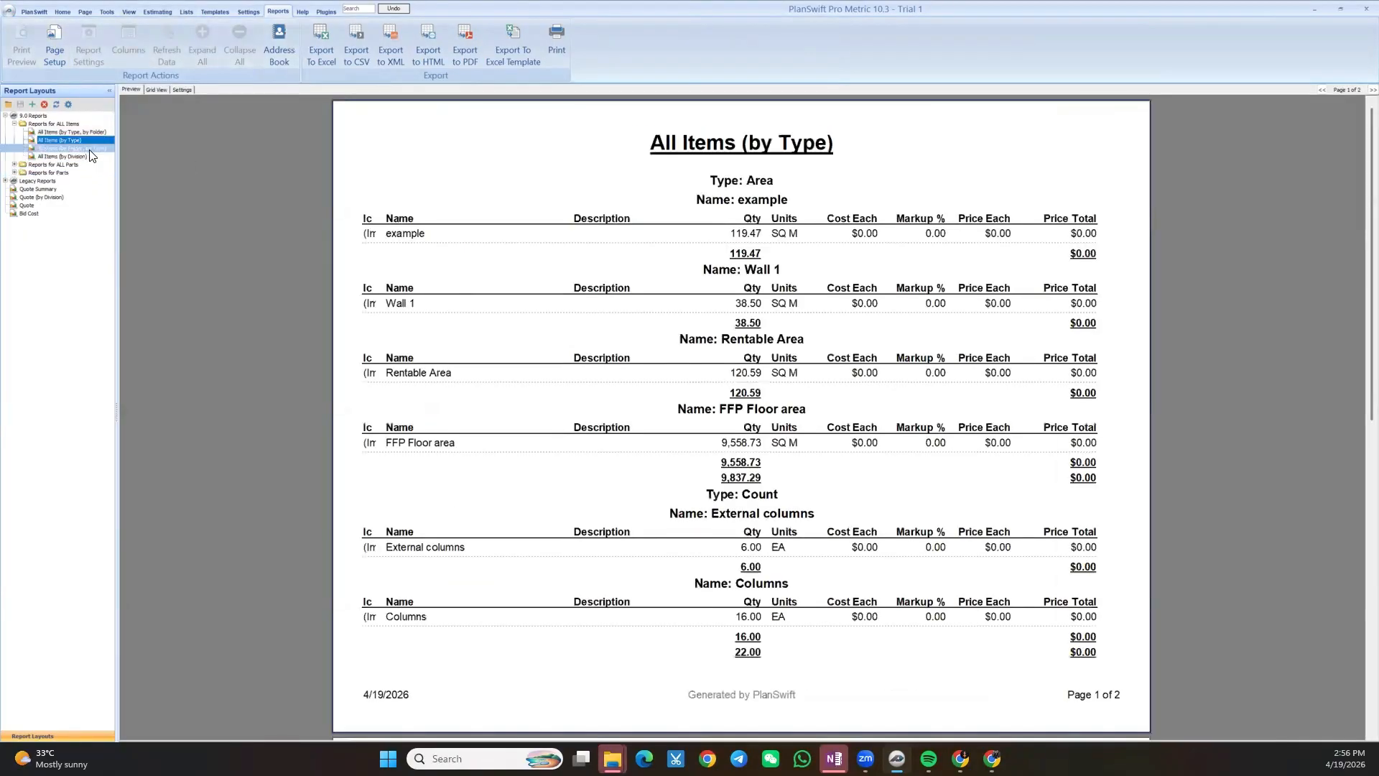
{"action": "left_click", "coordinate": [90, 148]}
{"action": "left_click", "coordinate": [79, 156]}
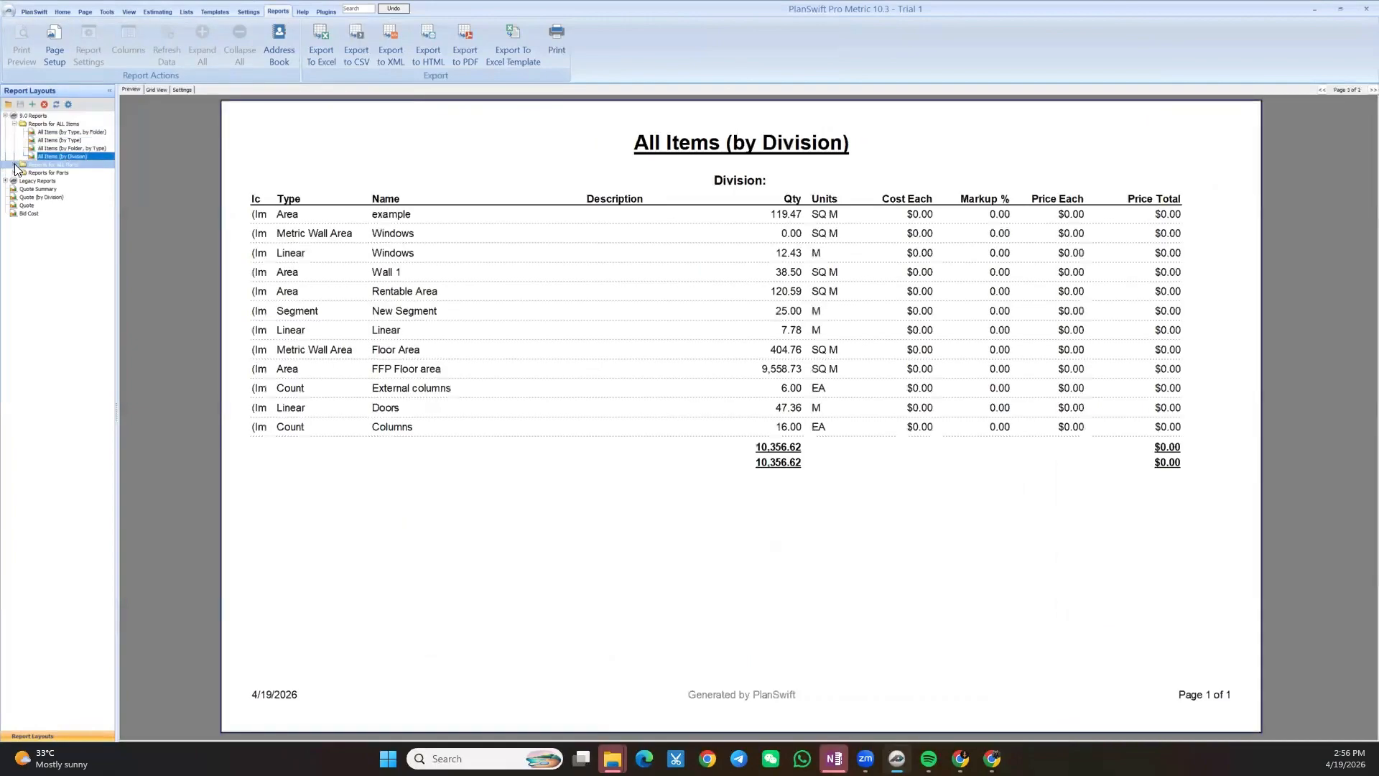
Expand the Reports for ALL Parts group and preview its by Location, by Division and by Like Items reports
{"action": "left_click", "coordinate": [14, 164]}
{"action": "left_click", "coordinate": [48, 172]}
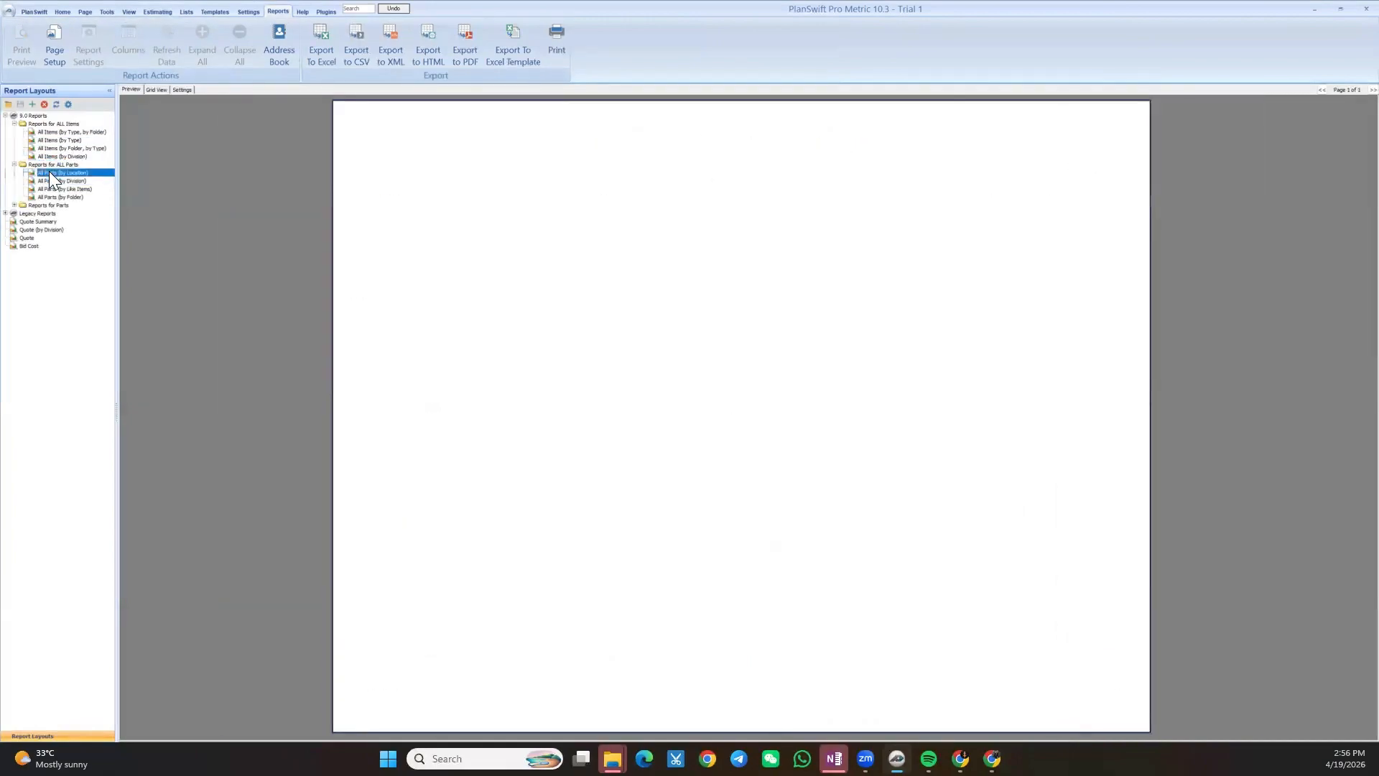
{"action": "left_click", "coordinate": [48, 181]}
{"action": "left_click", "coordinate": [47, 189]}
Preview the Quote Summary, Quote and Bid Cost reports, and return to the All Items (by Type, by Folder) report
{"action": "left_click", "coordinate": [39, 221]}
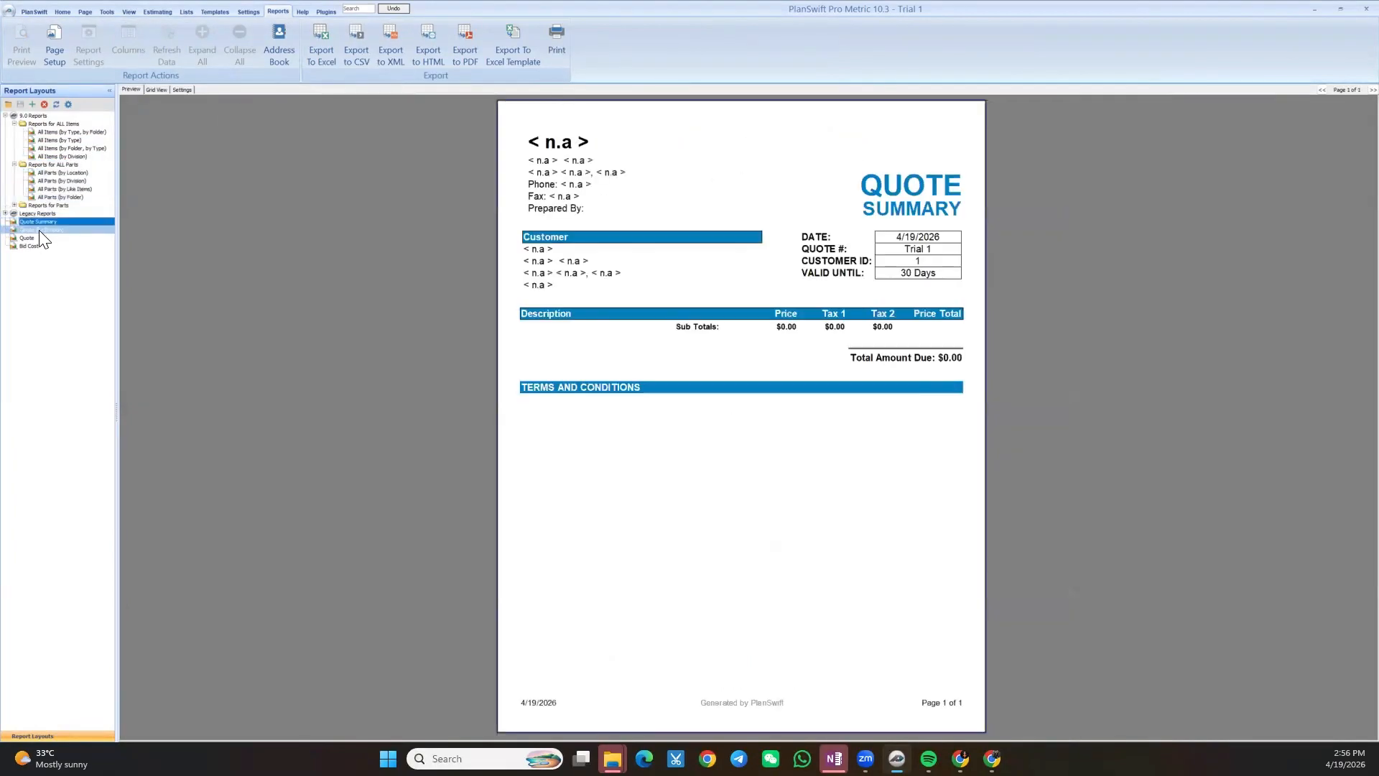
{"action": "left_click", "coordinate": [36, 238]}
{"action": "left_click", "coordinate": [31, 246]}
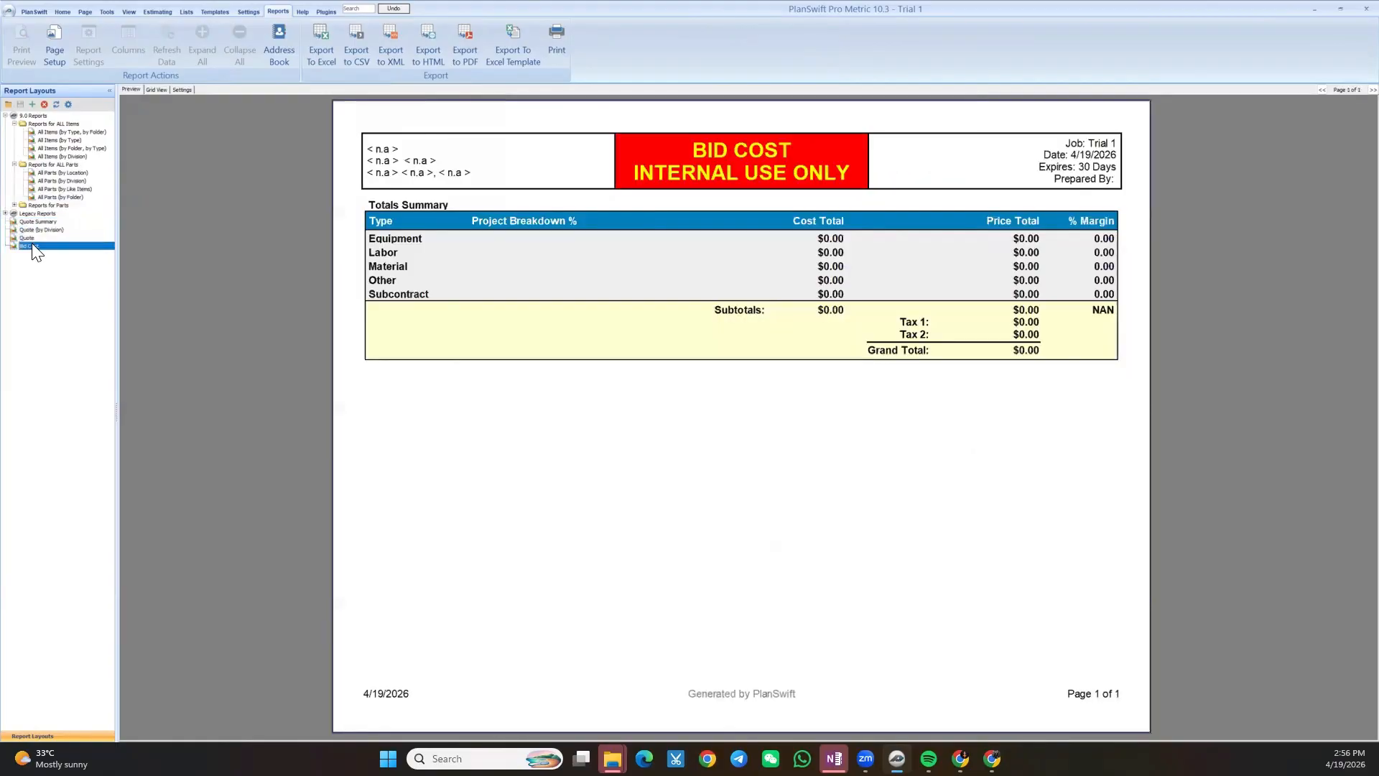
{"action": "left_click", "coordinate": [64, 131]}
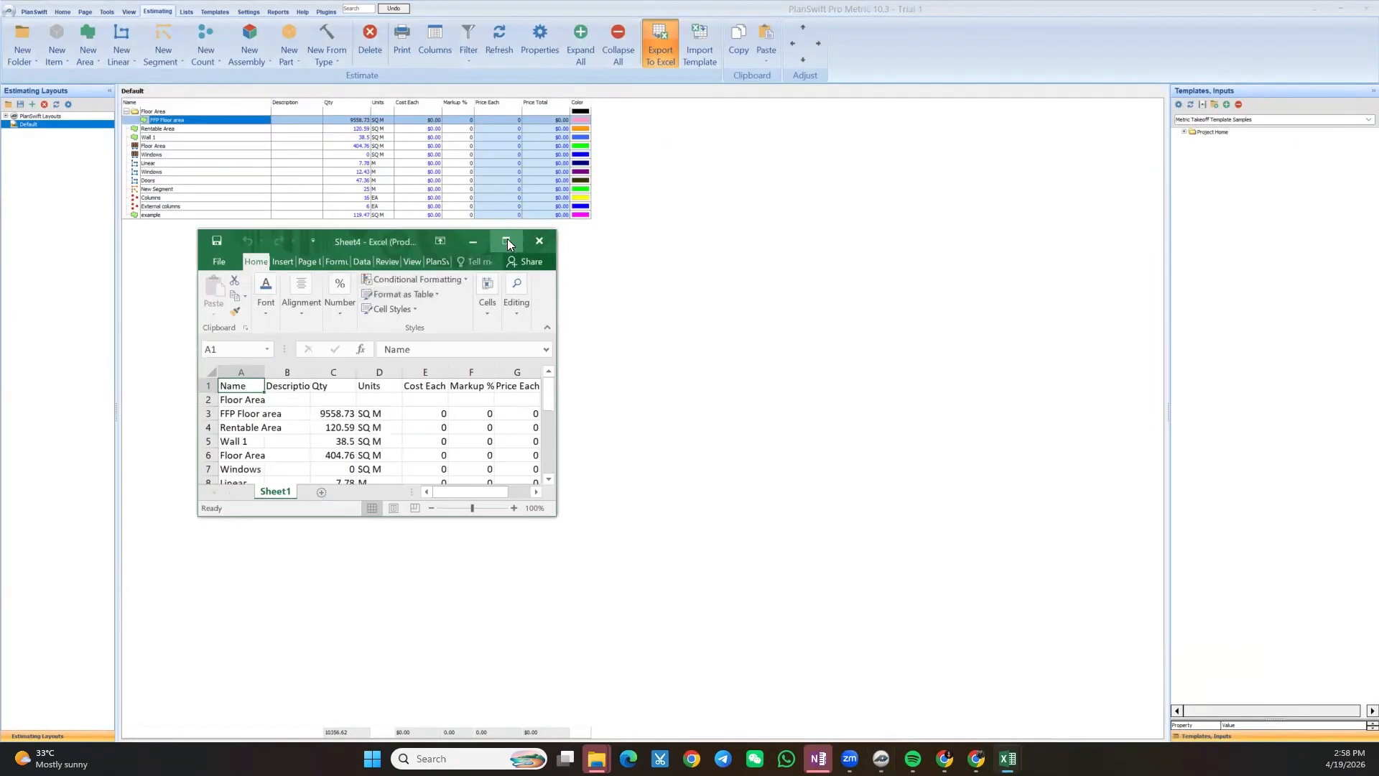
Maximize the exported Sheet4 workbook in Excel and close the extra Sheet3, Sheet2 and Sheet1 workbooks without saving
{"action": "left_click", "coordinate": [507, 239]}
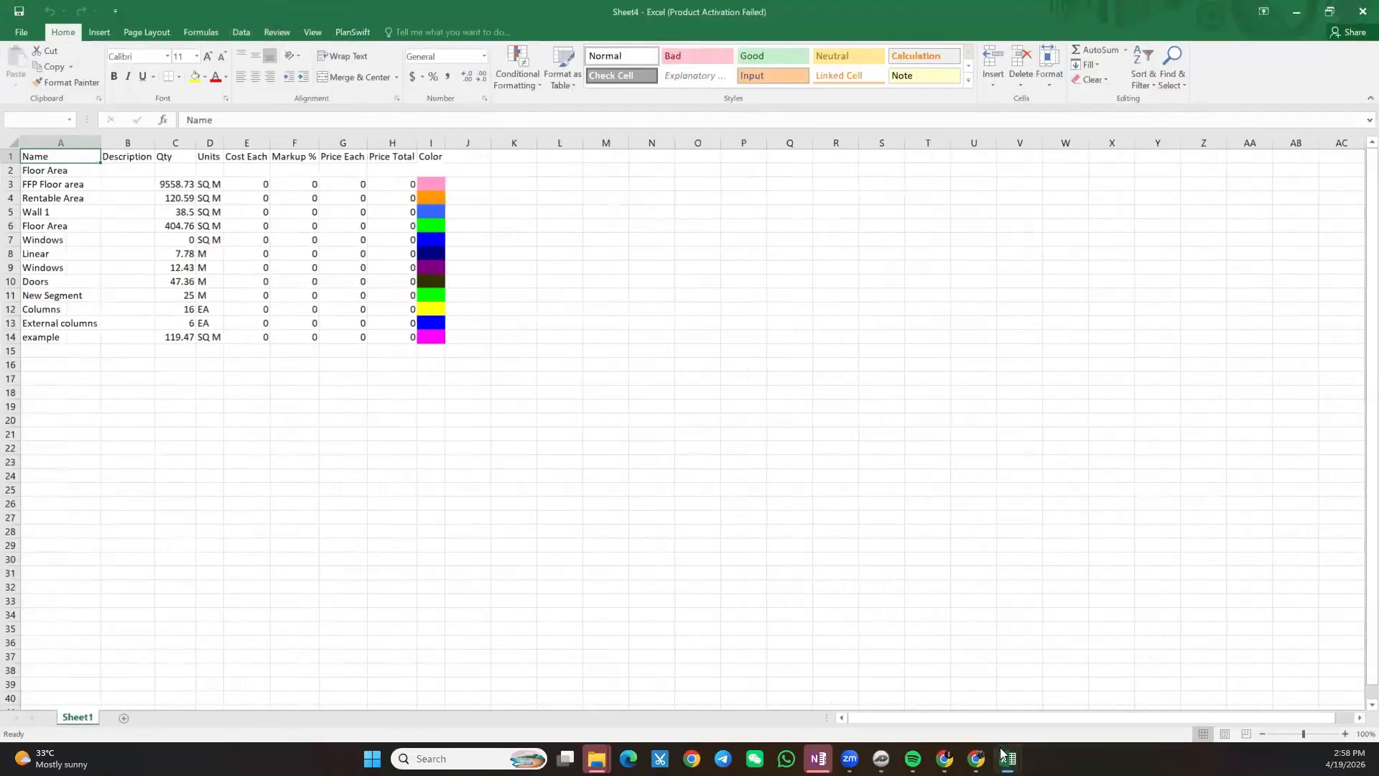
{"action": "mouse_move", "coordinate": [1003, 754]}
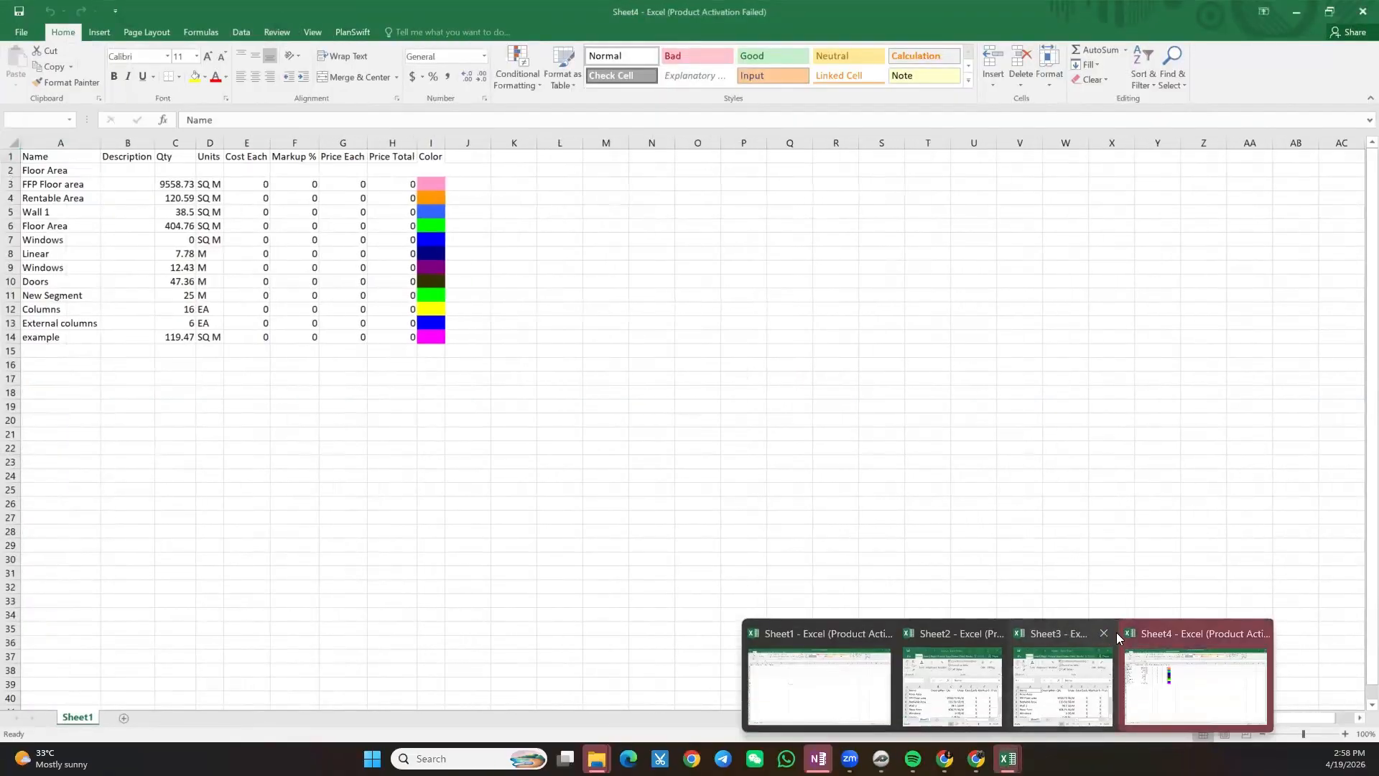
{"action": "left_click", "coordinate": [1103, 632]}
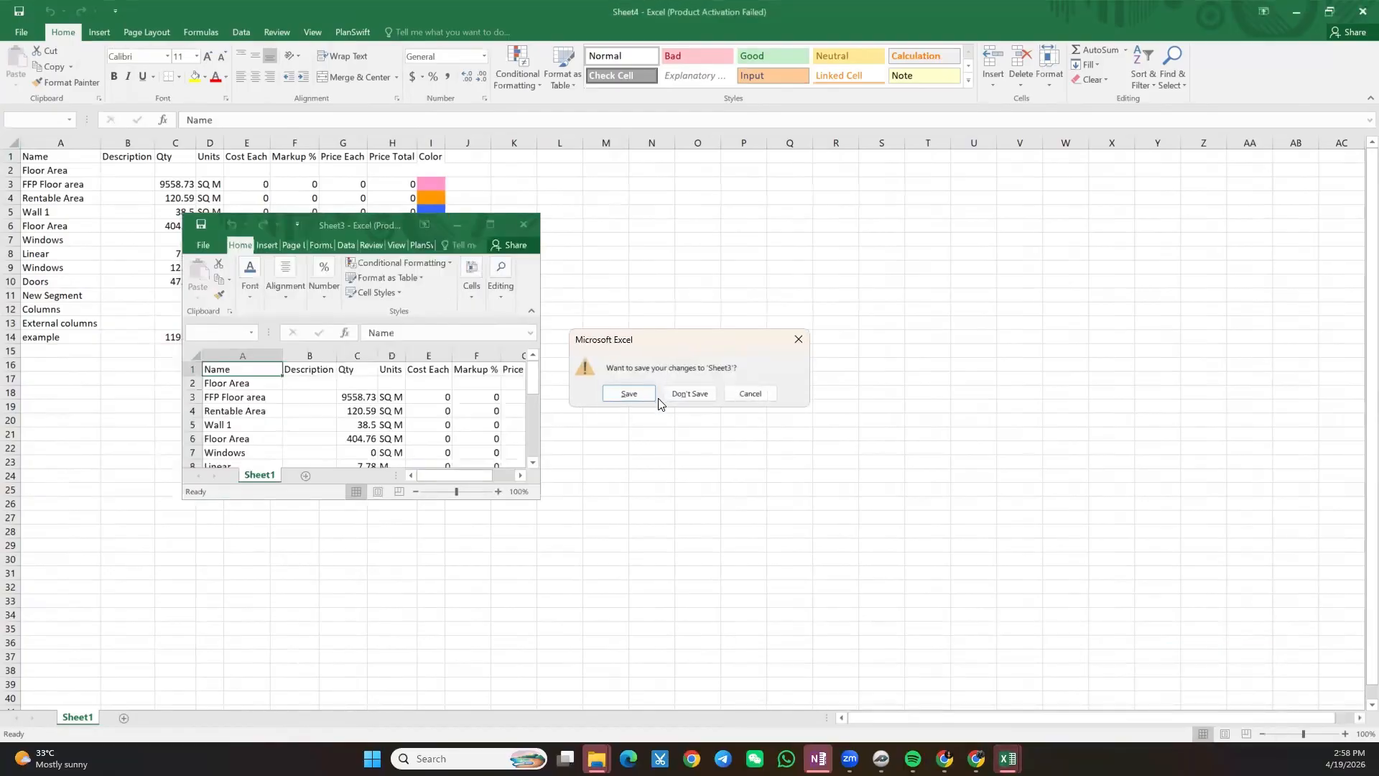
{"action": "left_click", "coordinate": [689, 392]}
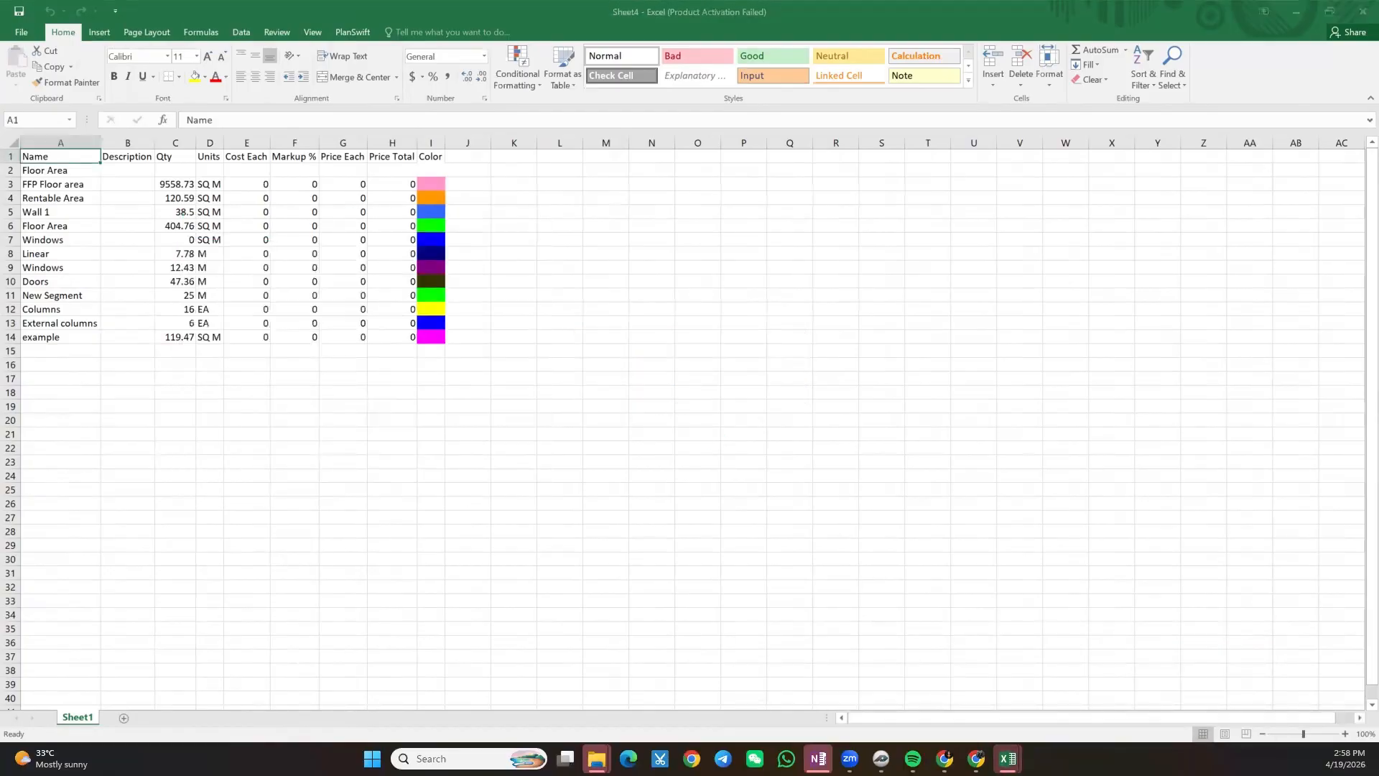
{"action": "mouse_move", "coordinate": [1008, 759]}
{"action": "left_click", "coordinate": [991, 653]}
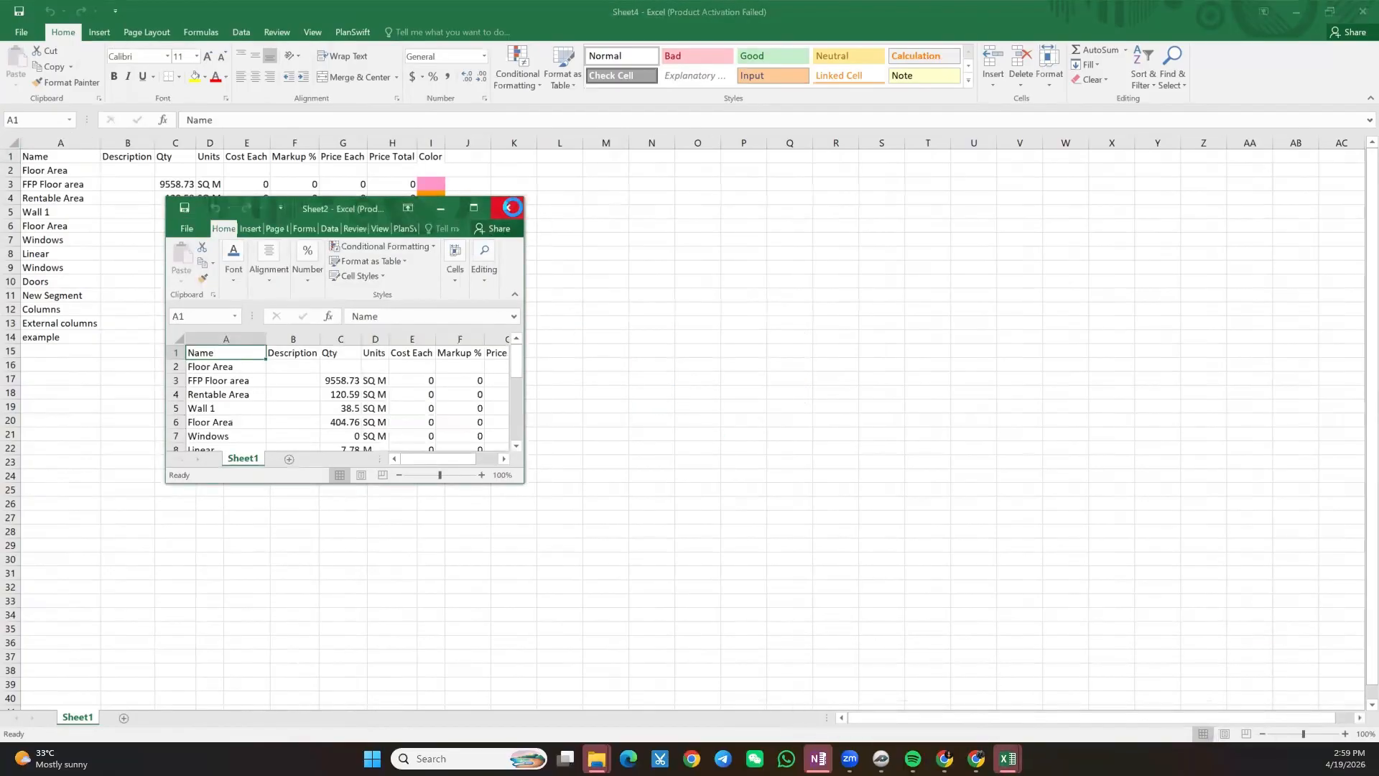
{"action": "left_click", "coordinate": [512, 208]}
{"action": "left_click", "coordinate": [683, 392]}
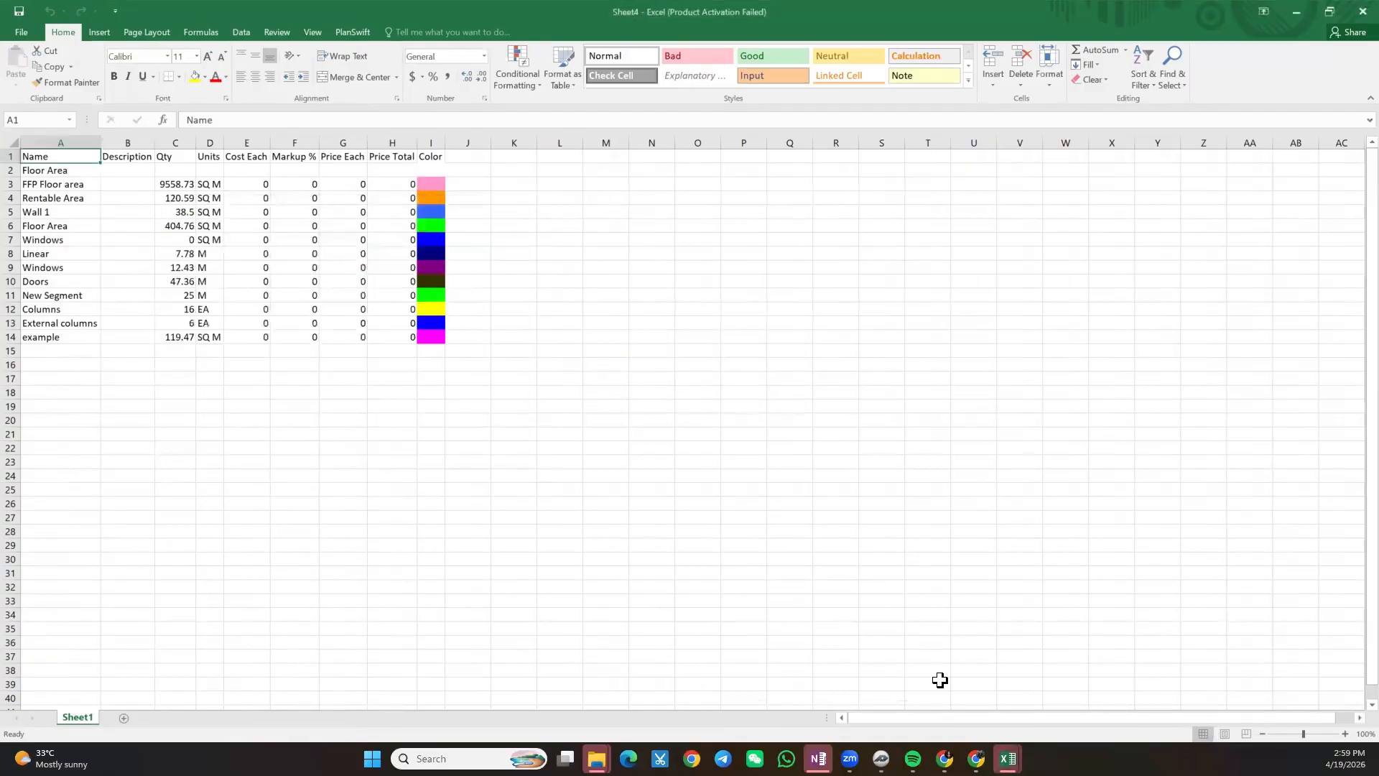
{"action": "mouse_move", "coordinate": [1008, 758]}
{"action": "left_click", "coordinate": [1077, 675]}
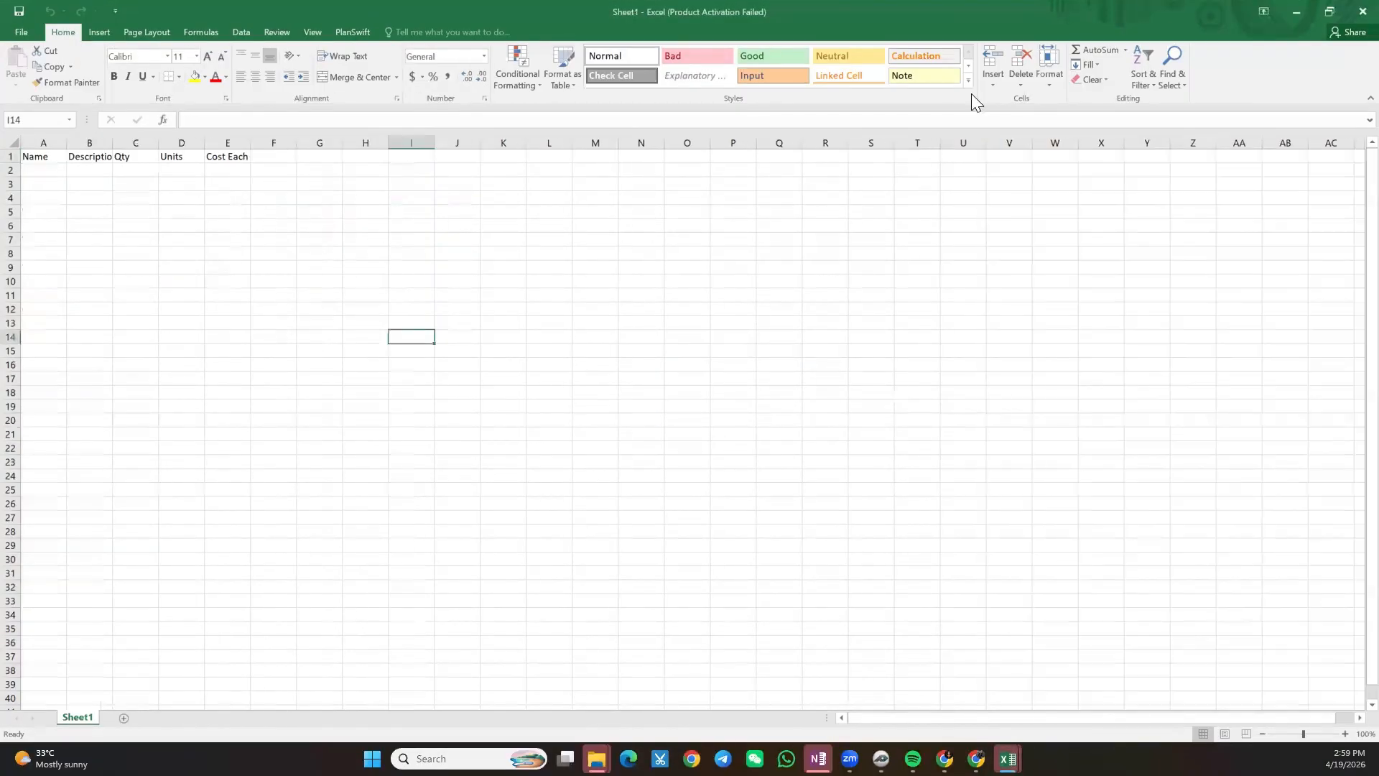
{"action": "left_click", "coordinate": [1363, 11]}
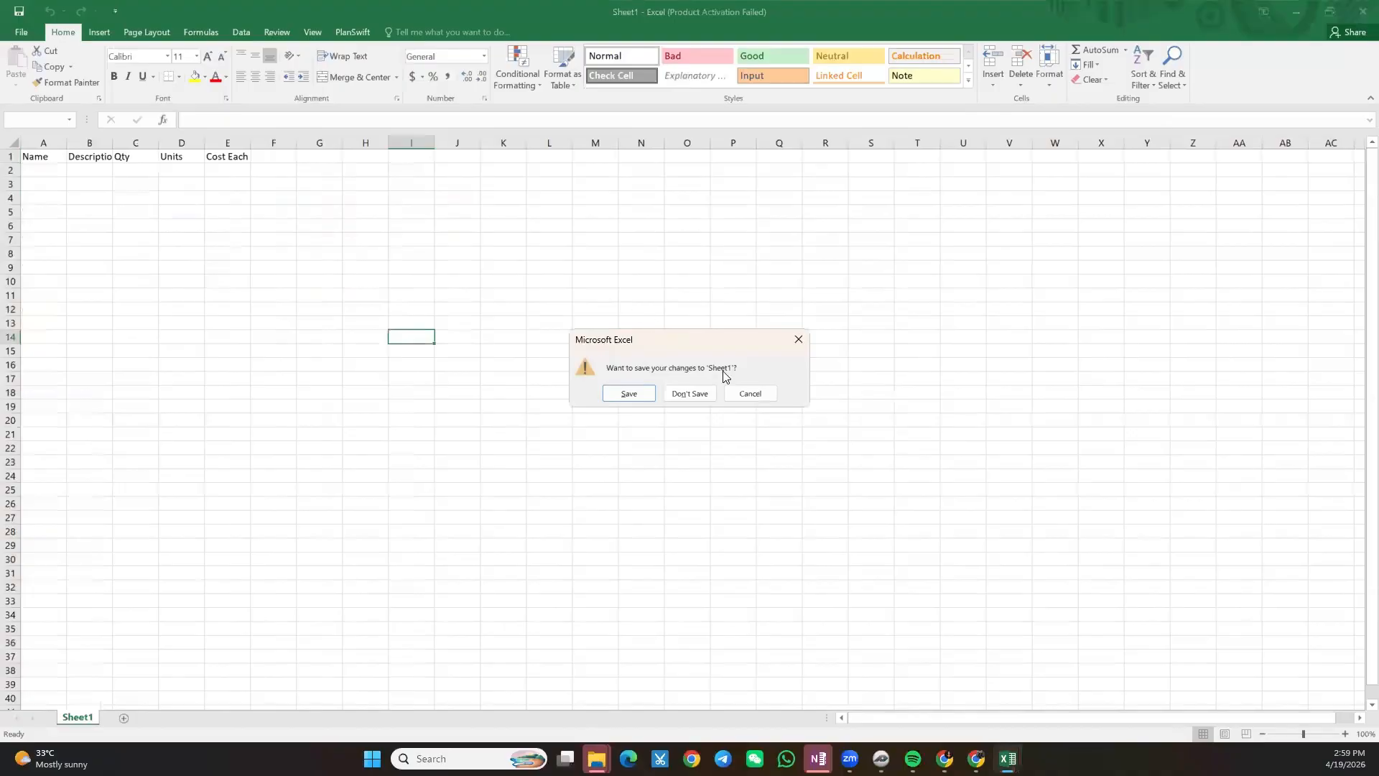
{"action": "left_click", "coordinate": [700, 391]}
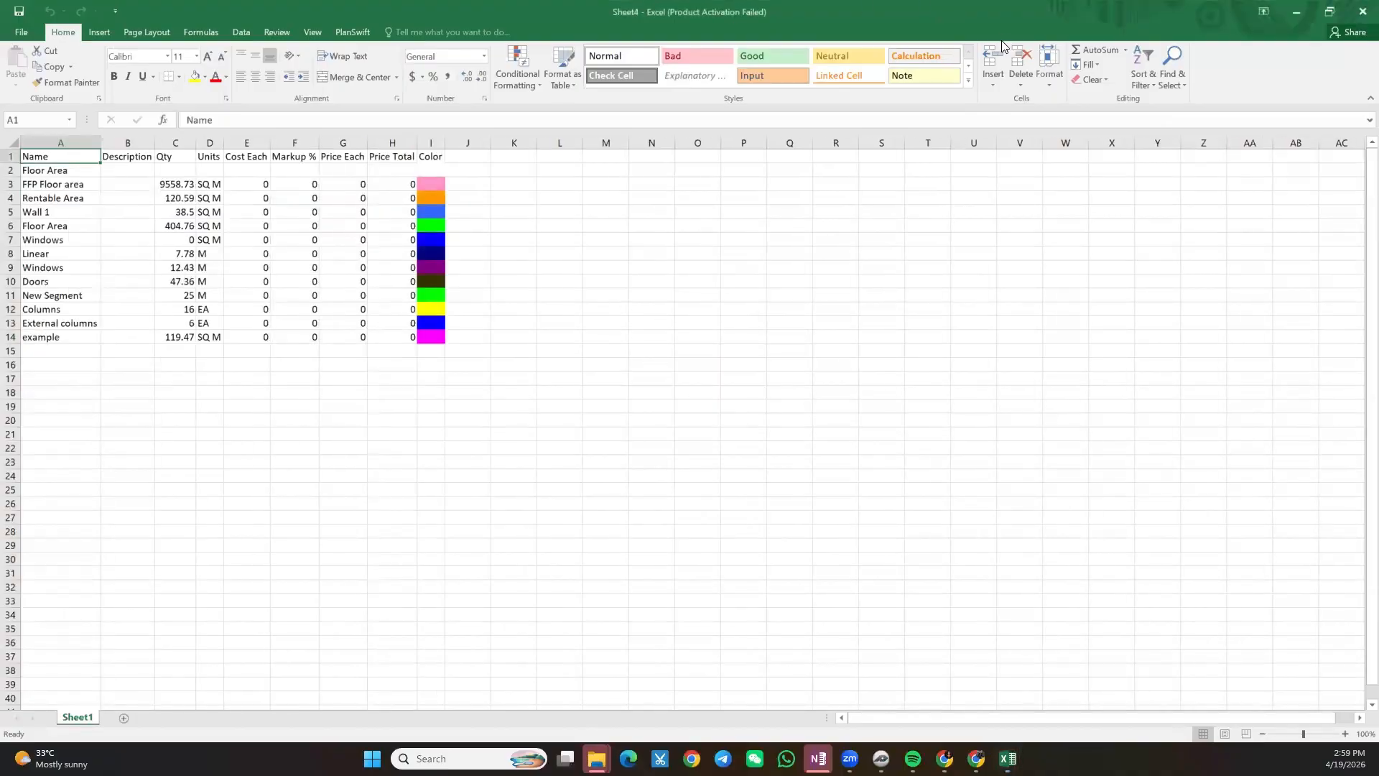
Restore the Sheet4 workbook to a smaller window beside the estimate table and enlarge it to show all exported rows and columns
{"action": "double_click", "coordinate": [1007, 22]}
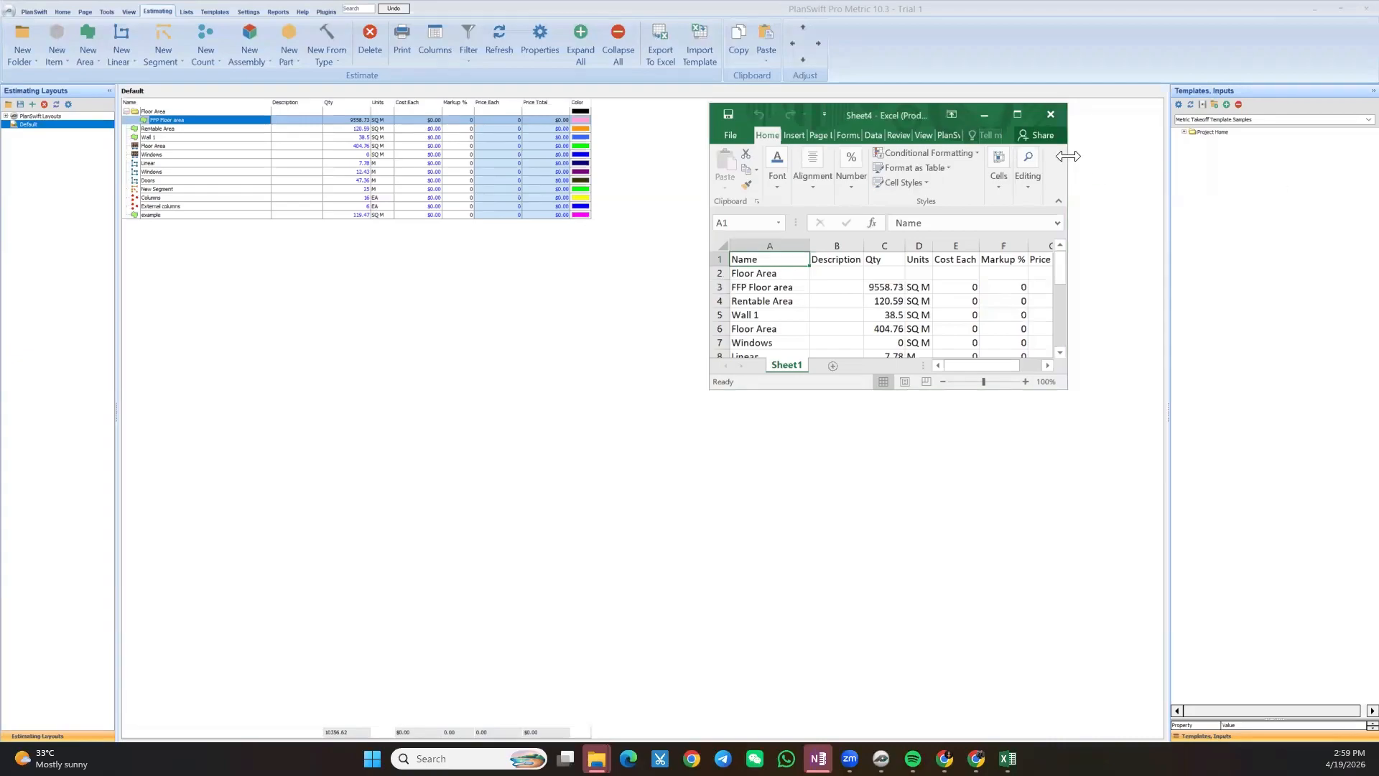
{"action": "left_click_drag", "start_coordinate": [1068, 156], "coordinate": [1312, 155]}
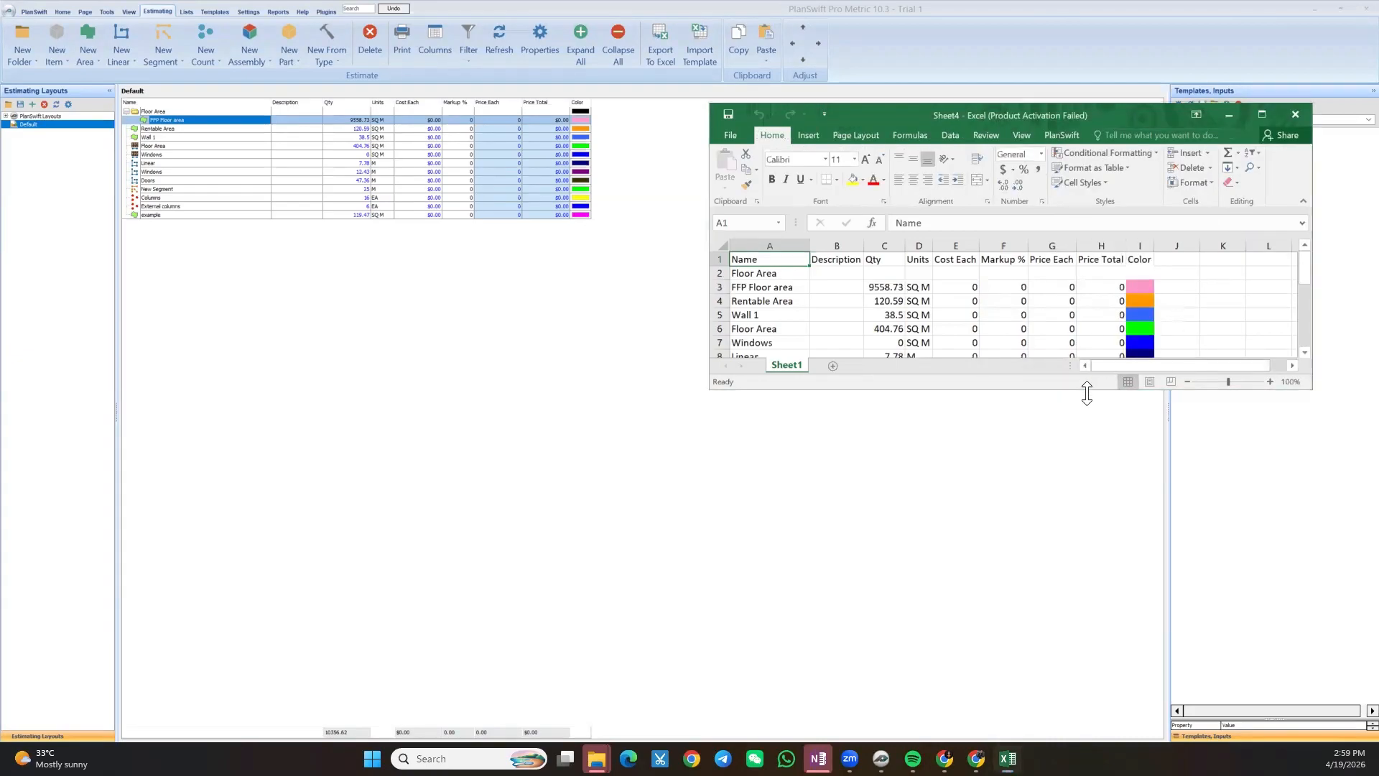
{"action": "left_click_drag", "start_coordinate": [1086, 393], "coordinate": [1077, 627]}
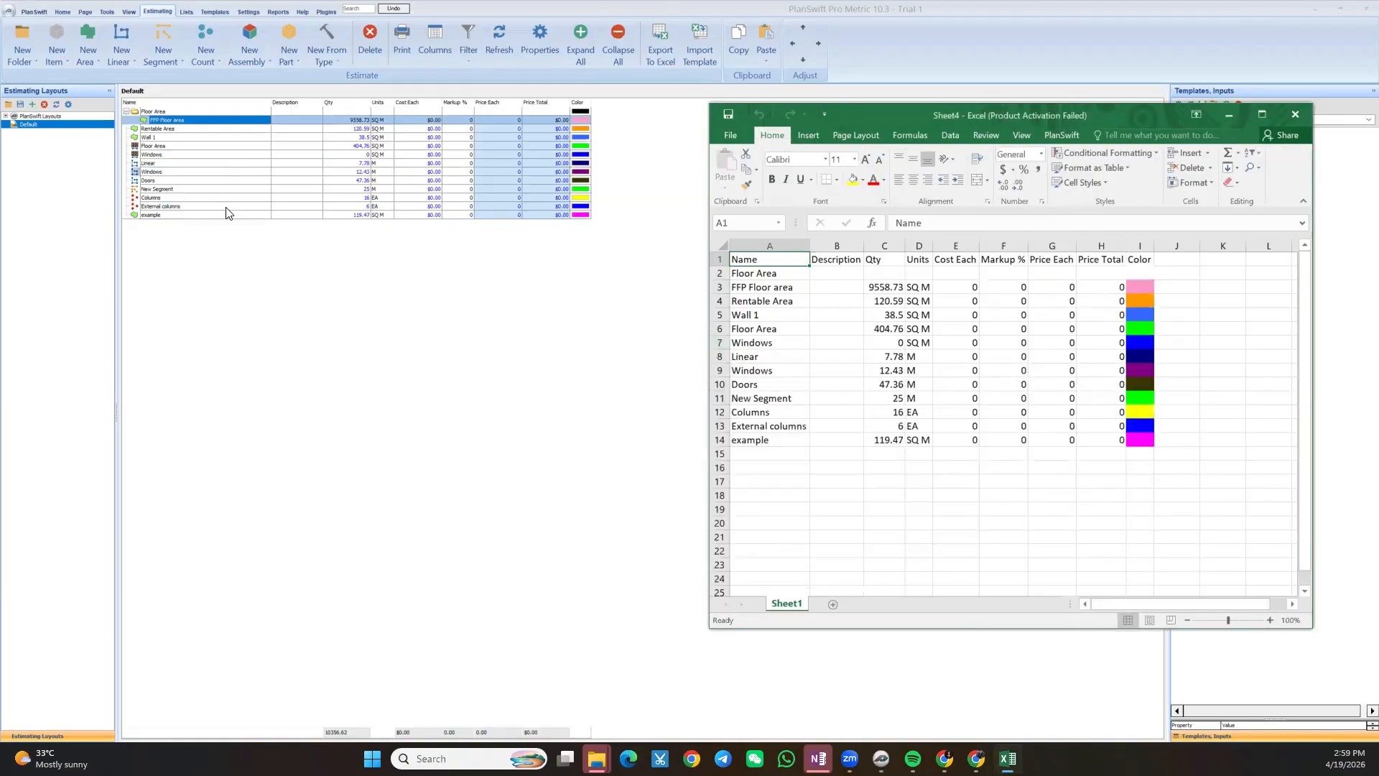
Compare the exported names, quantities, units, prices and colors in Sheet4 with the estimate table, and minimize the workbook
{"action": "left_click", "coordinate": [873, 306]}
{"action": "left_click", "coordinate": [1132, 317]}
{"action": "left_click", "coordinate": [1057, 307]}
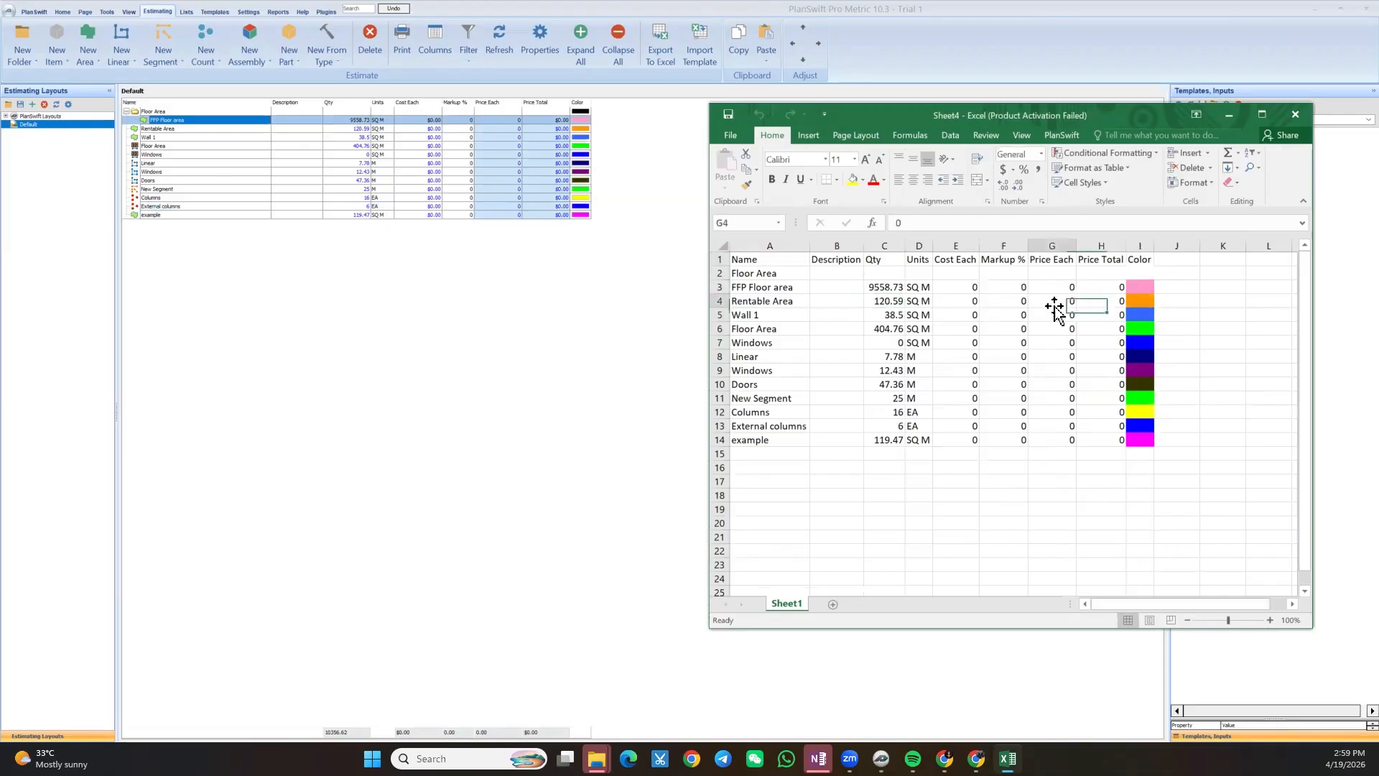
{"action": "left_click", "coordinate": [940, 315]}
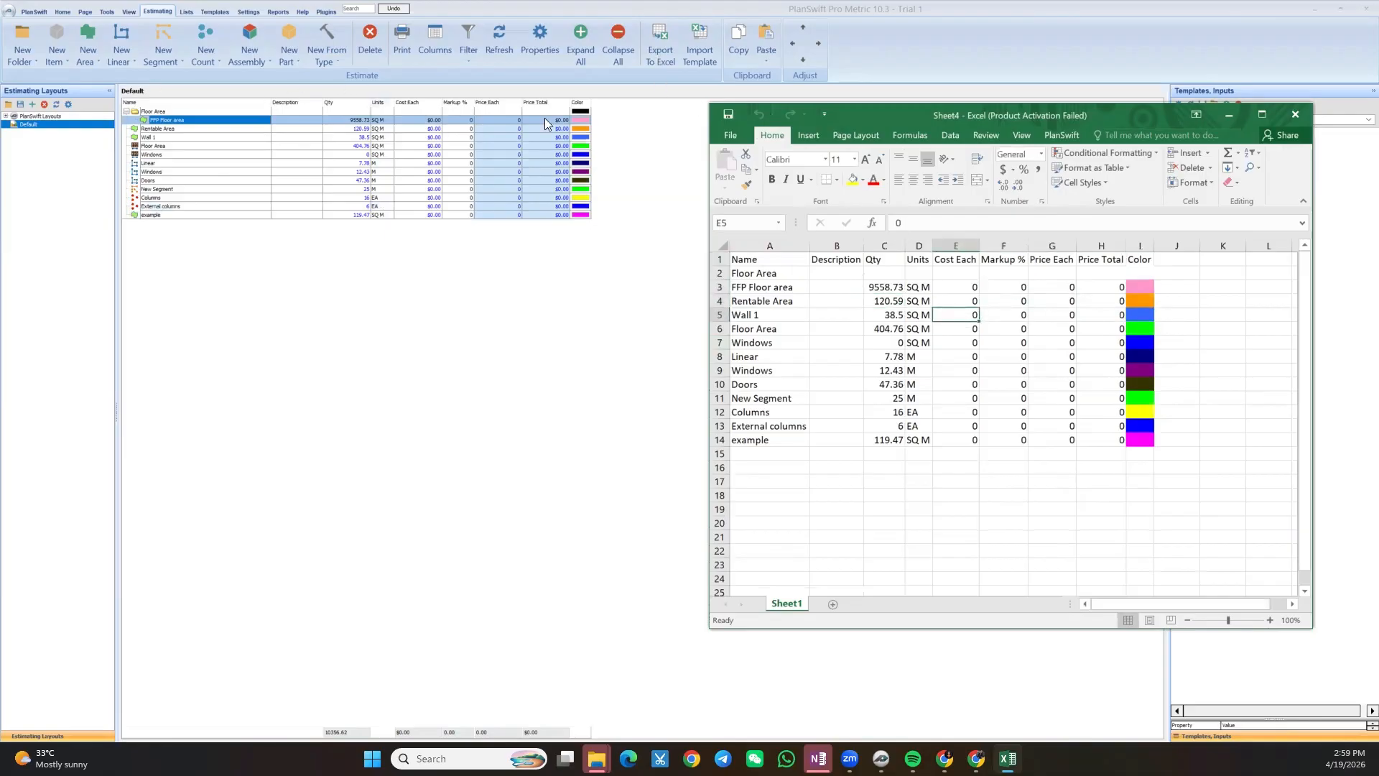
{"action": "left_click", "coordinate": [890, 357]}
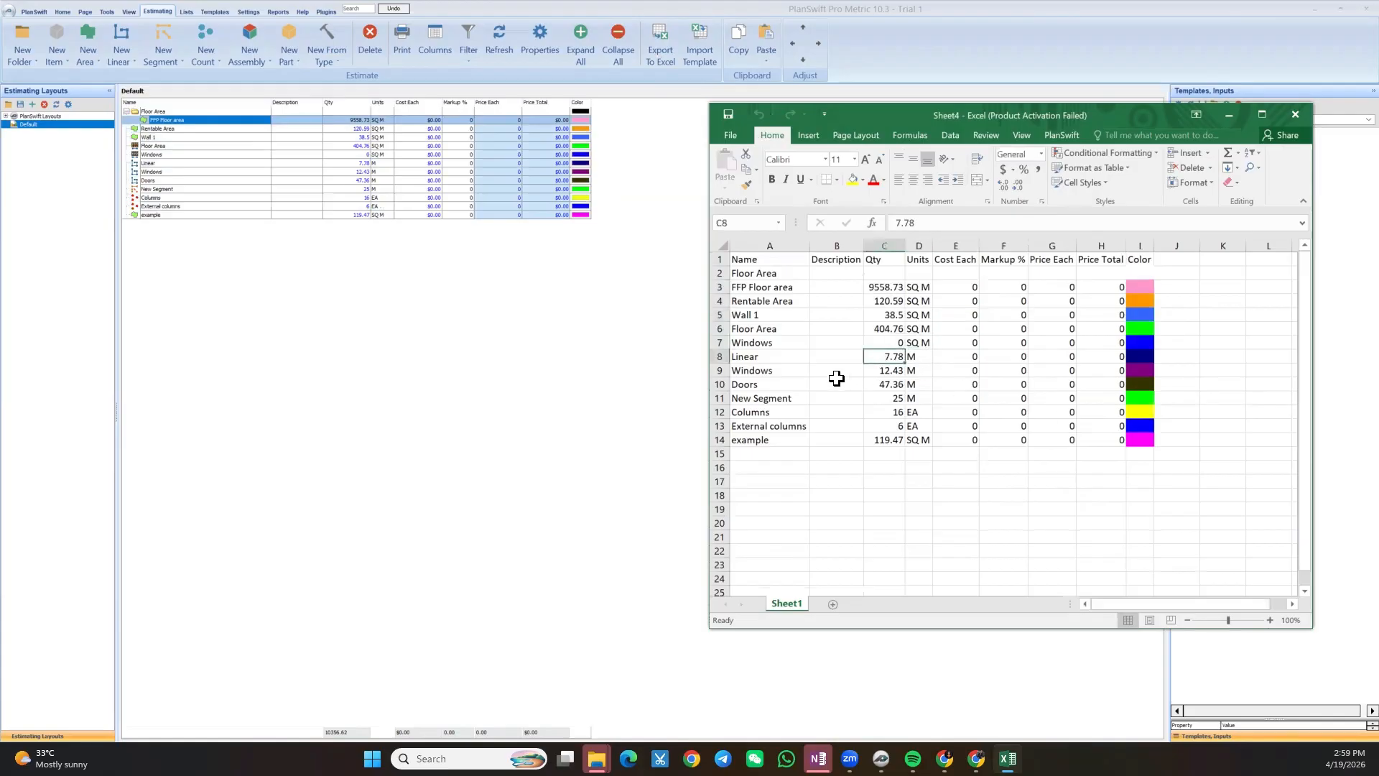
{"action": "left_click", "coordinate": [836, 380]}
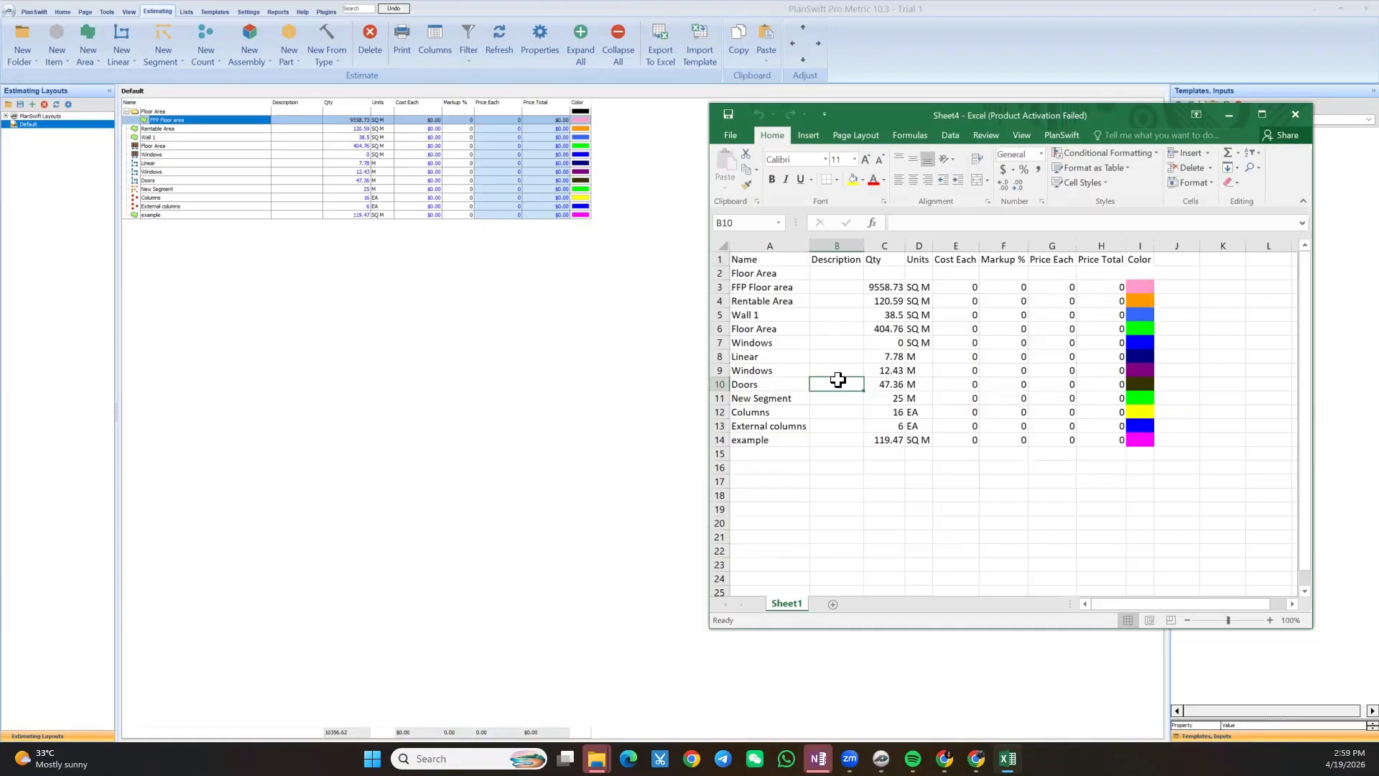
{"action": "left_click", "coordinate": [996, 397]}
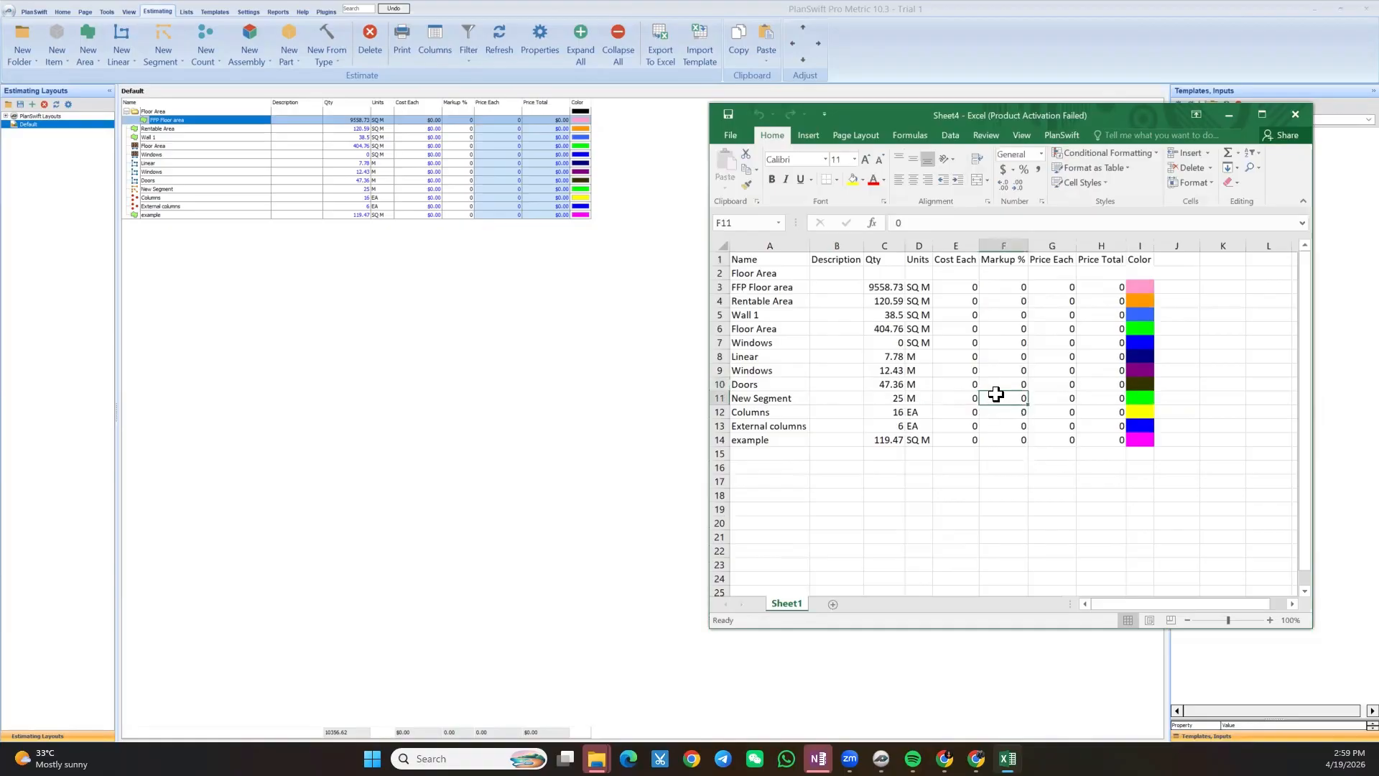
{"action": "left_click", "coordinate": [910, 284]}
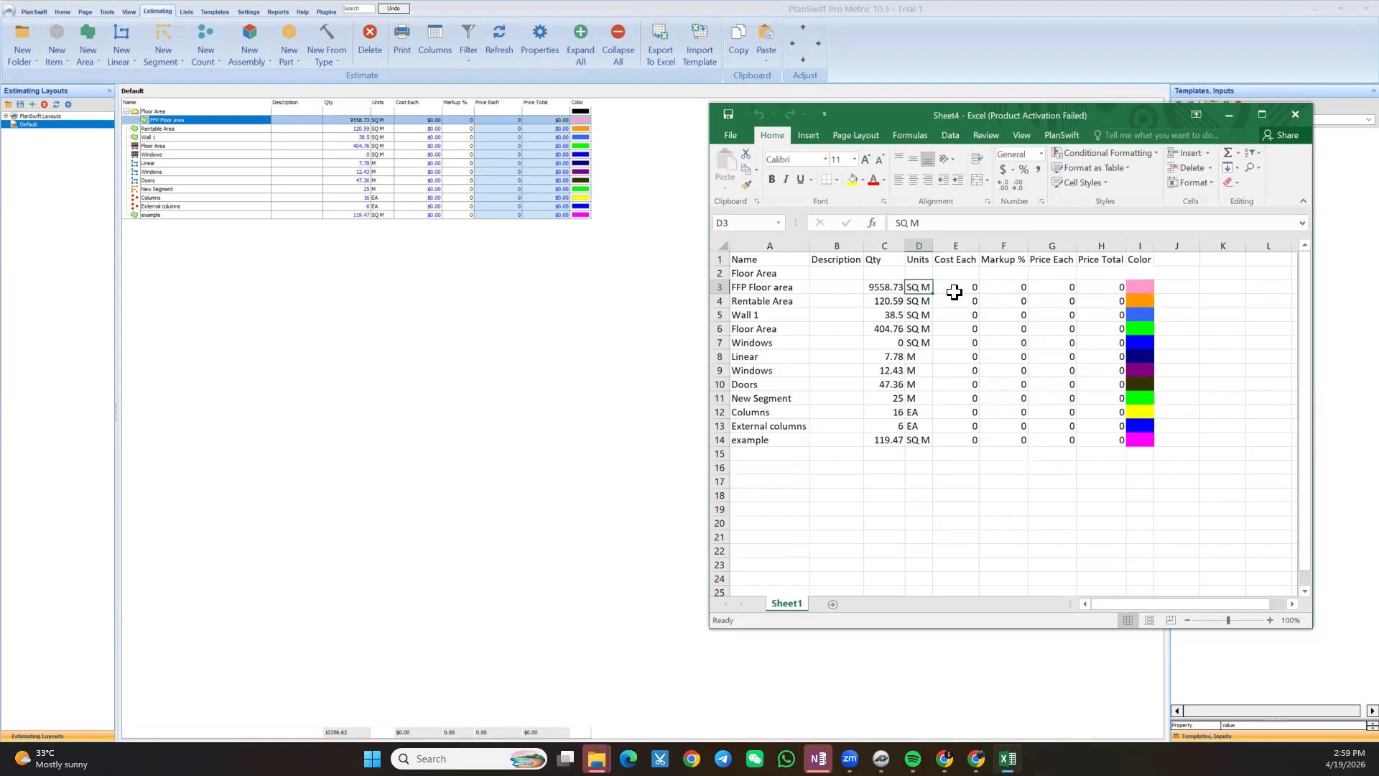
{"action": "left_click", "coordinate": [1233, 116]}
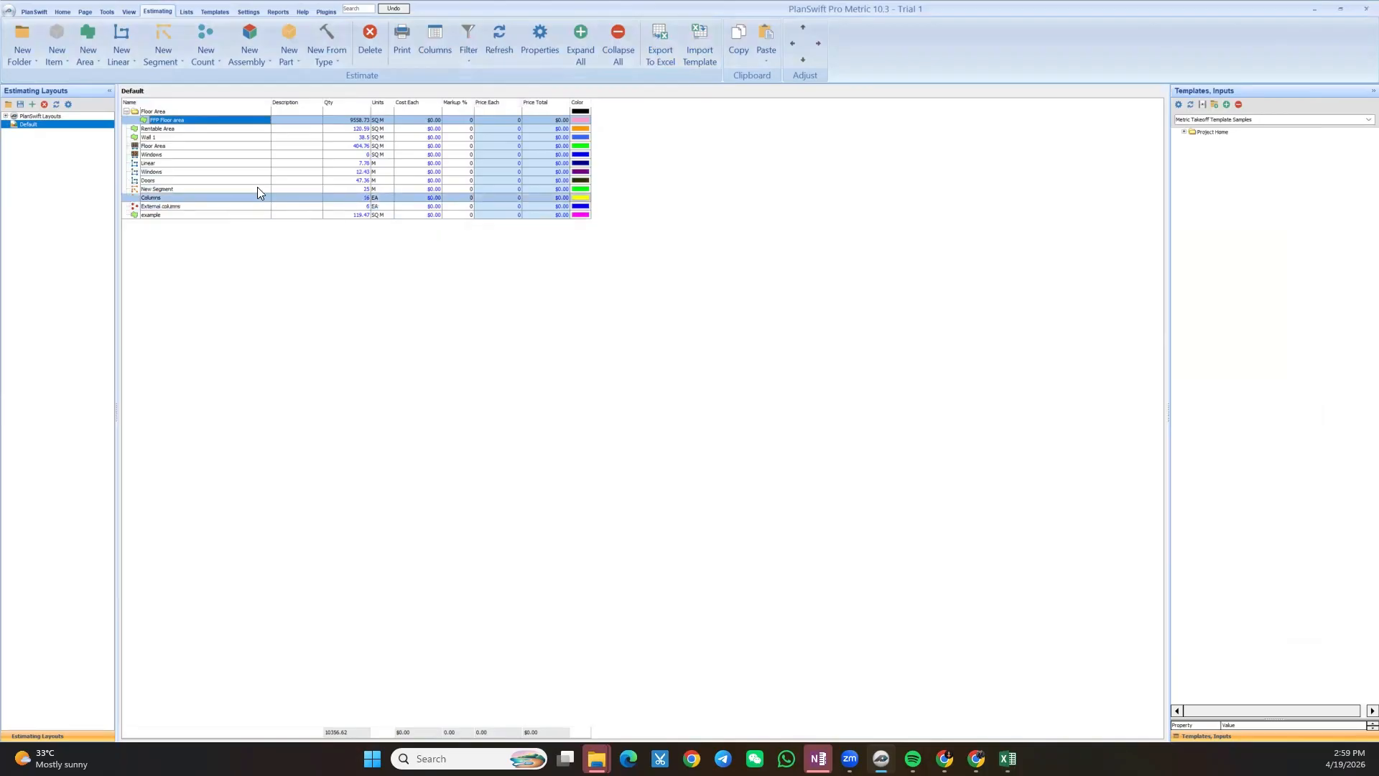
Examine the Lists section and its New Shape Count list
{"action": "left_click", "coordinate": [191, 13]}
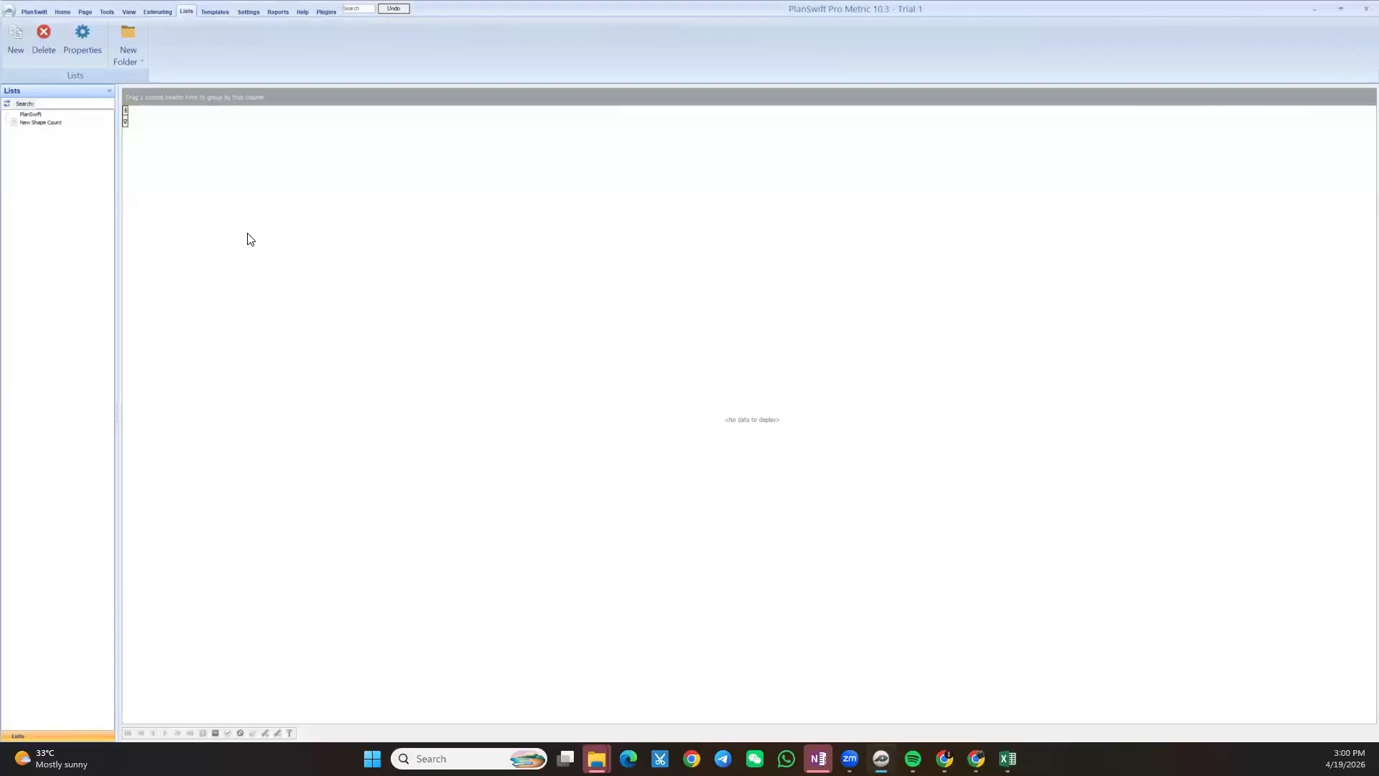
{"action": "left_click", "coordinate": [40, 123]}
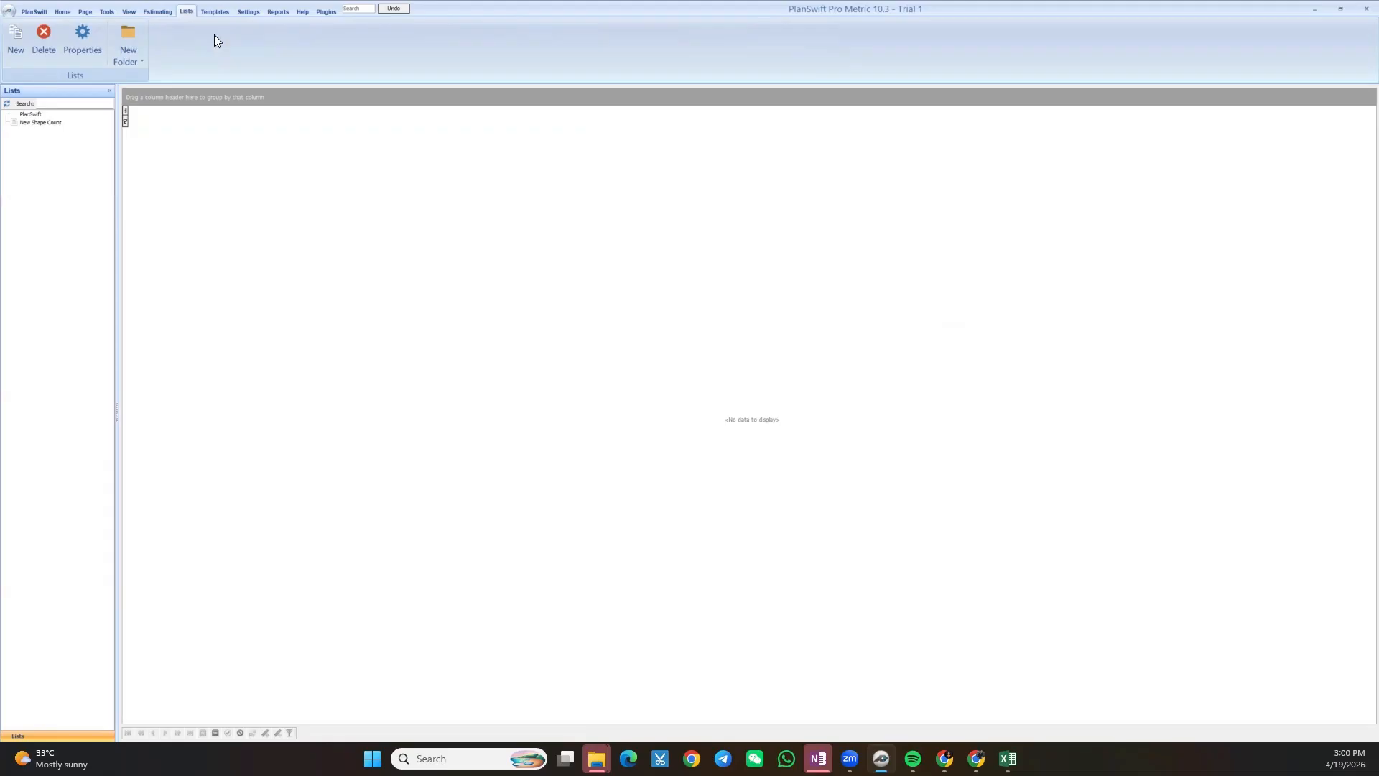
Widen the Templates list and expand its Project Home folder to show the metric takeoff template categories
{"action": "left_click", "coordinate": [224, 10]}
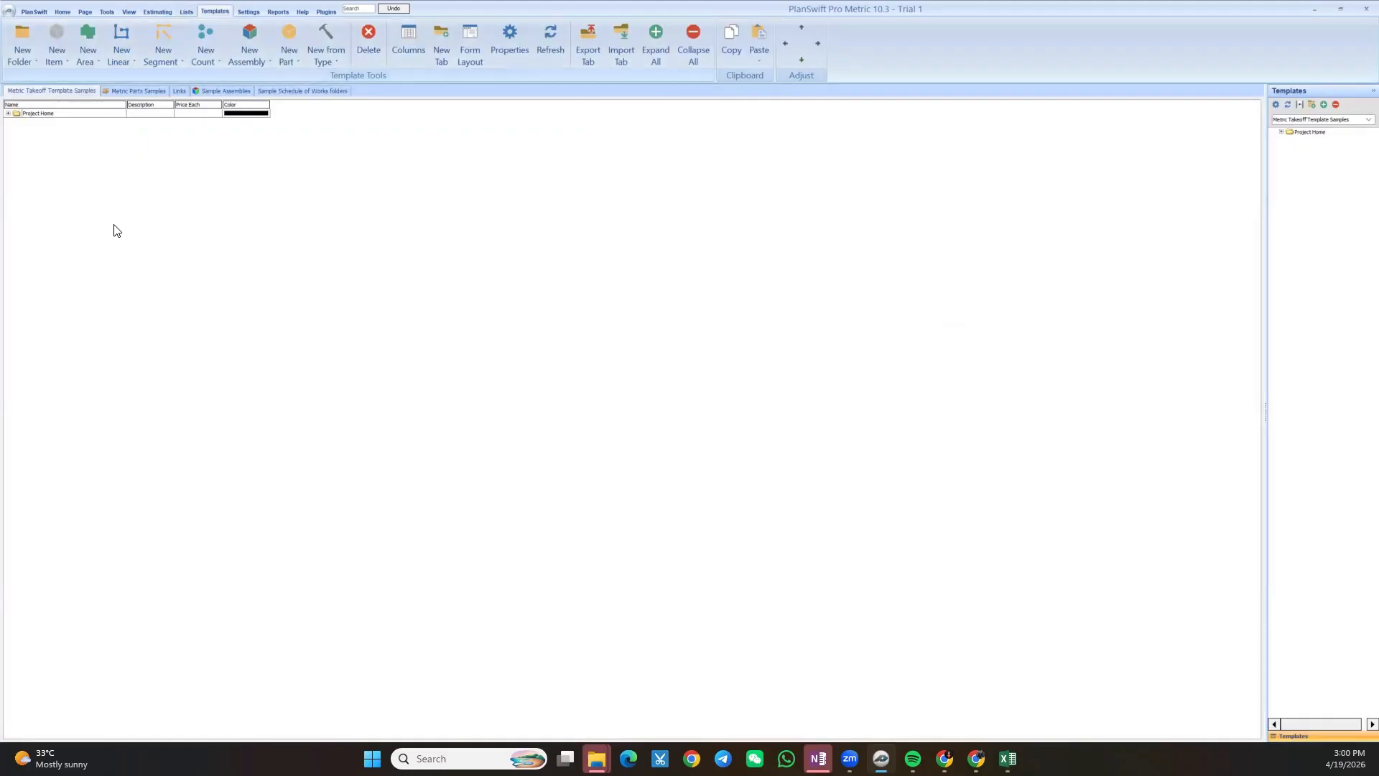
{"action": "left_click_drag", "start_coordinate": [1265, 122], "coordinate": [1085, 136]}
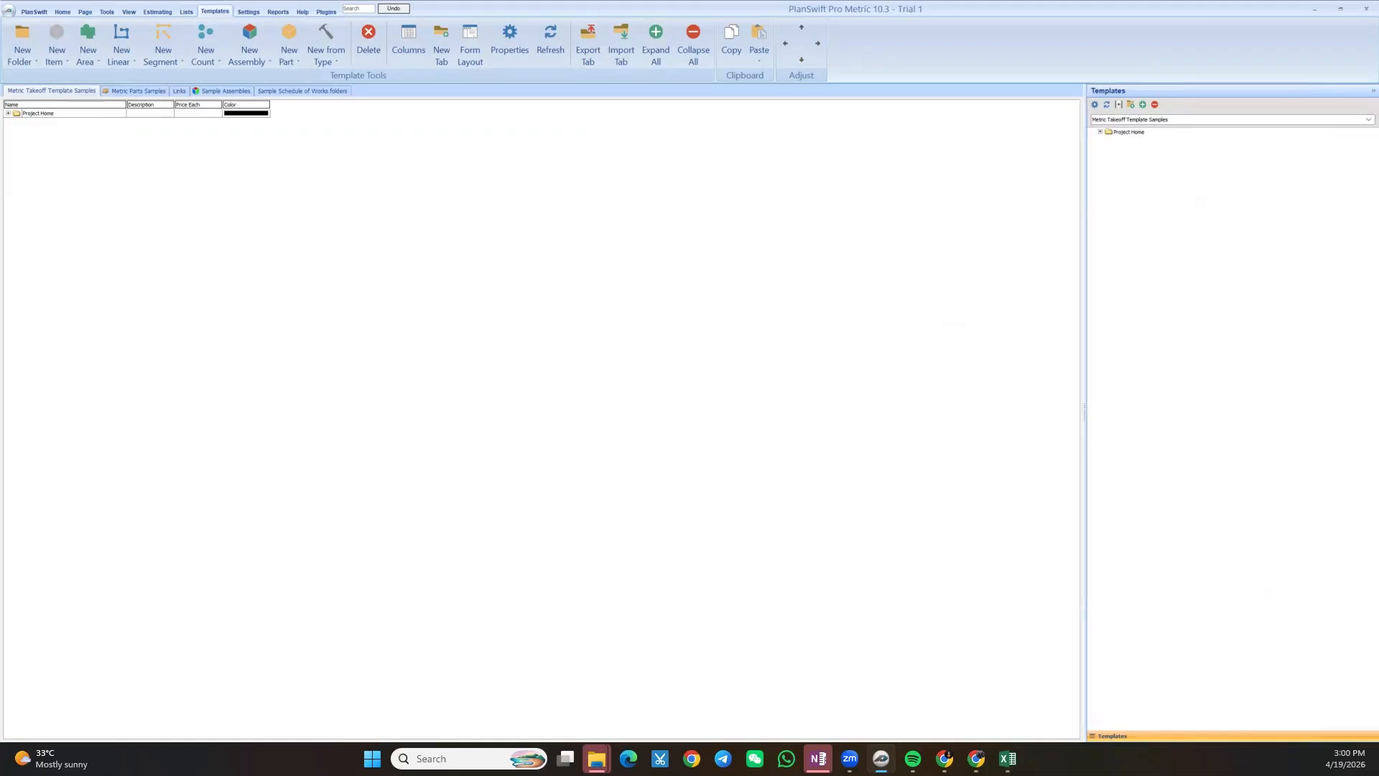
{"action": "left_click", "coordinate": [31, 114]}
{"action": "left_click", "coordinate": [1101, 132]}
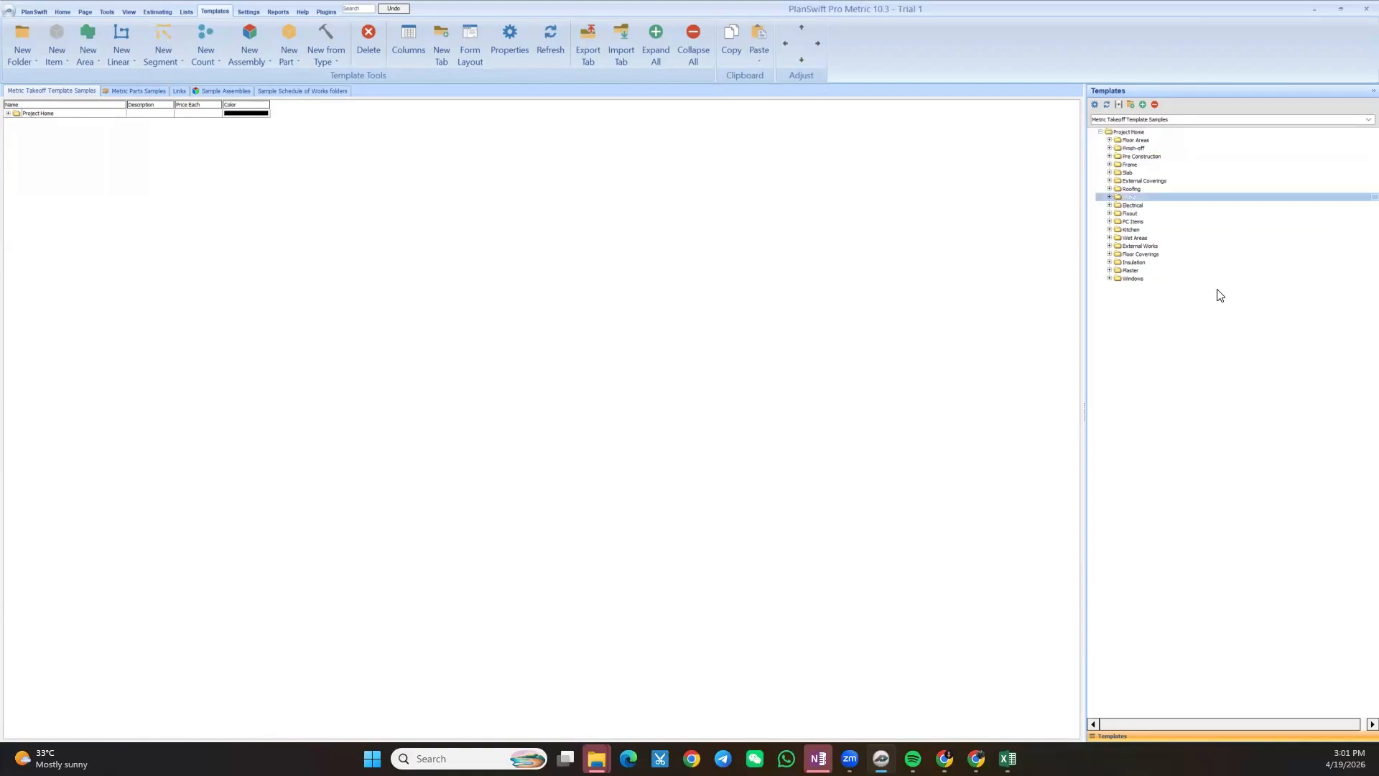
Examine the Data Storage, General, Company and Keyboard Hotkeys settings, including the metric default units options
{"action": "left_click", "coordinate": [245, 14]}
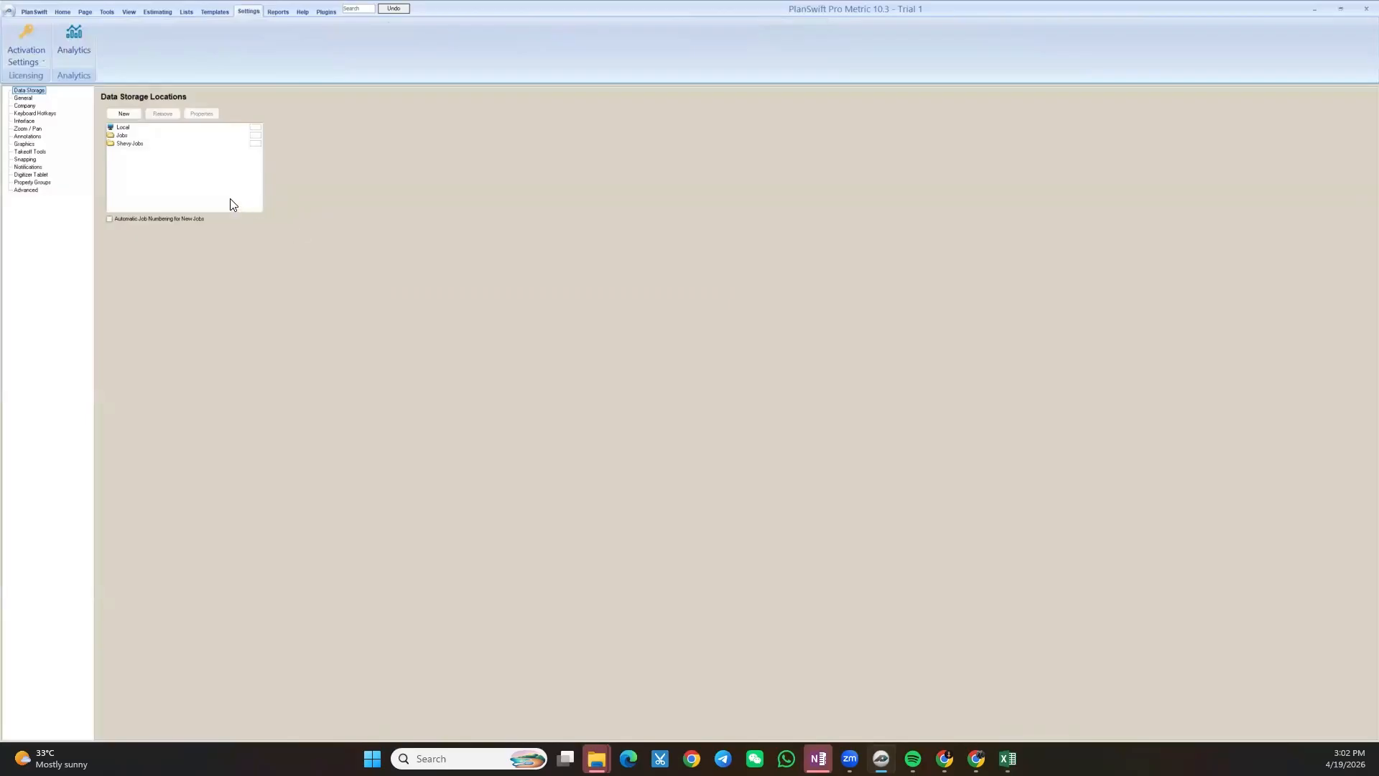
{"action": "left_click", "coordinate": [23, 99]}
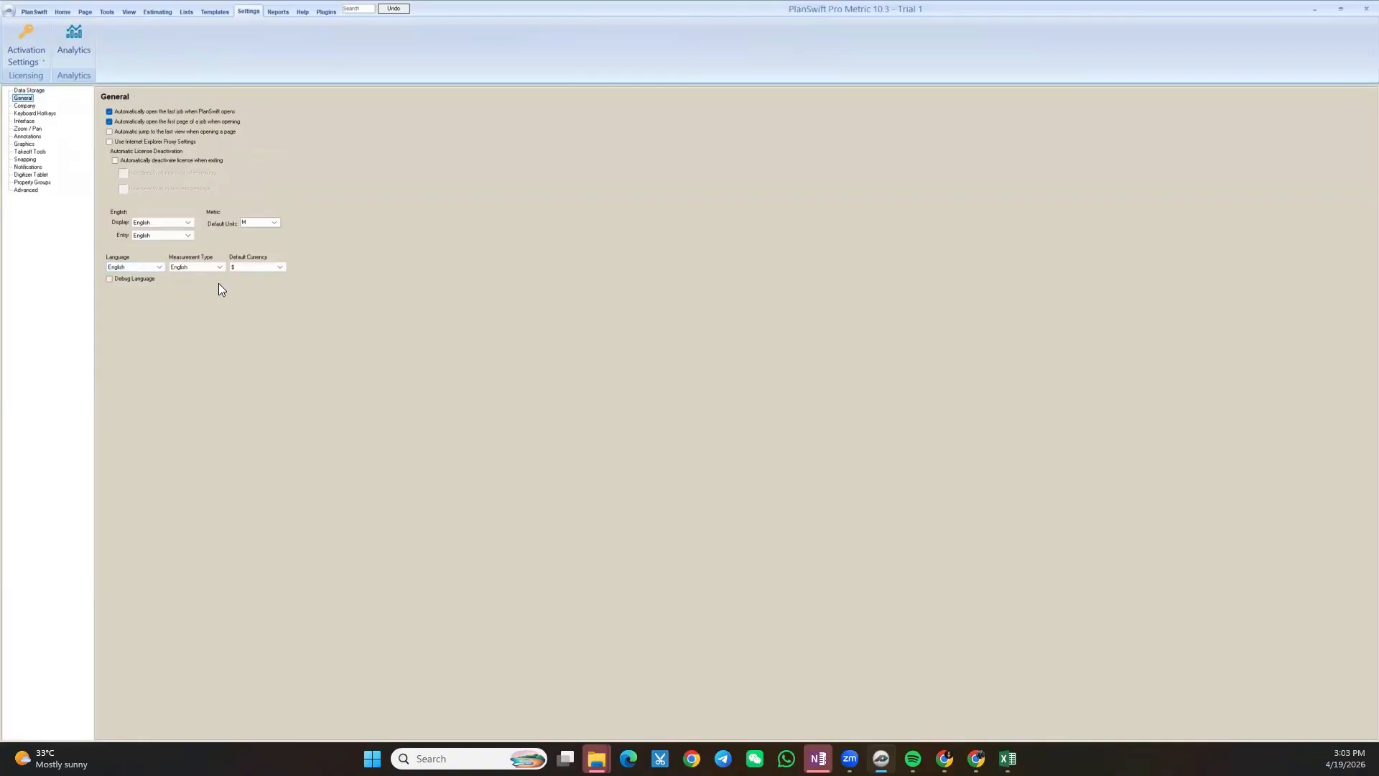
{"action": "left_click", "coordinate": [258, 224]}
{"action": "left_click", "coordinate": [25, 107]}
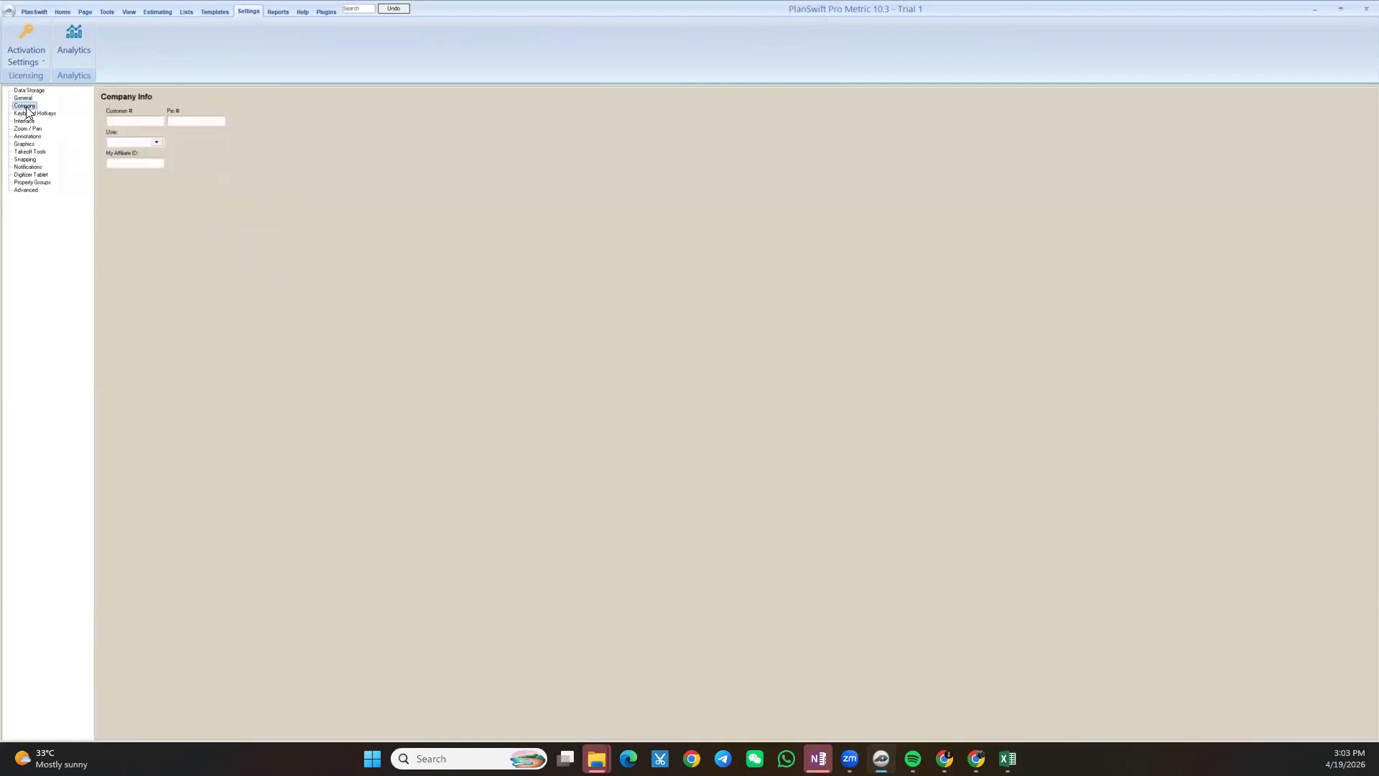
{"action": "left_click", "coordinate": [31, 114]}
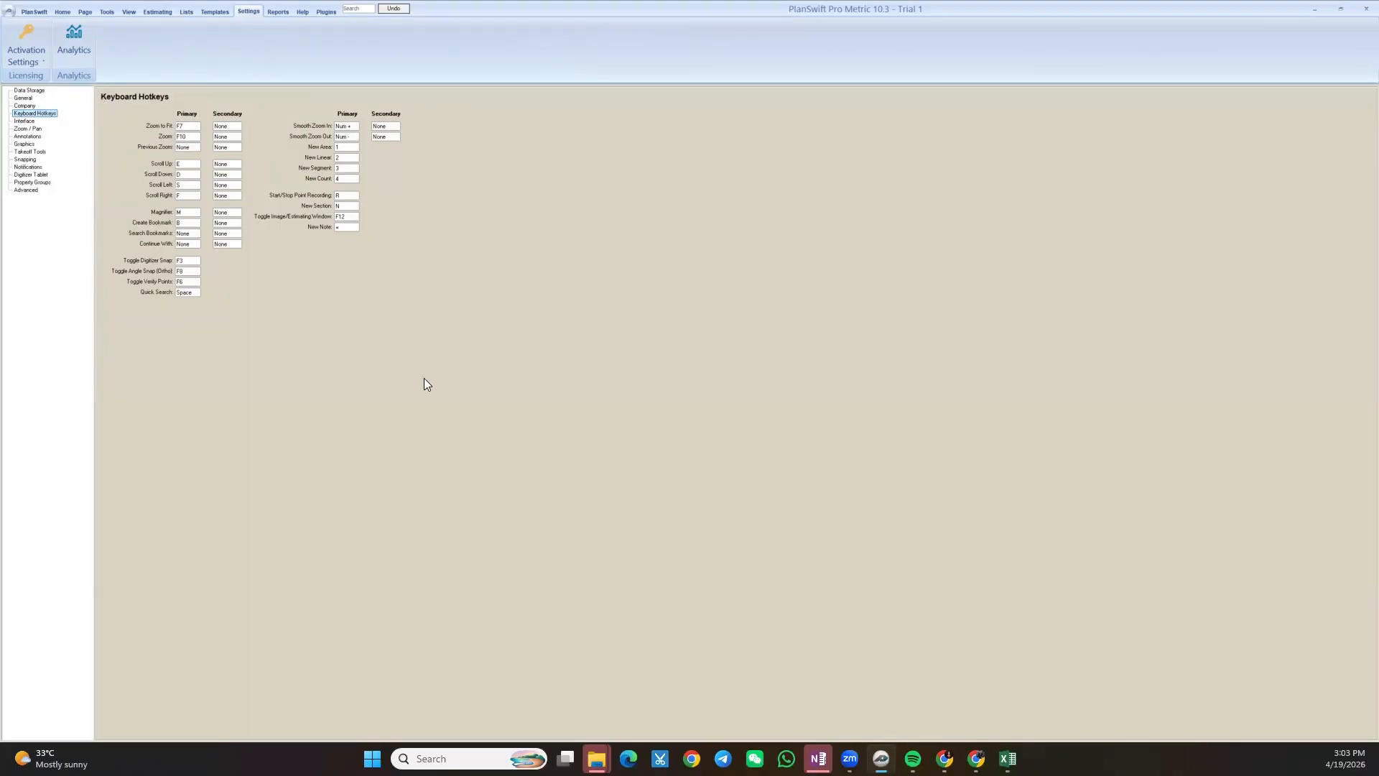
Examine the Interface, Zoom / Pan, Annotations and Graphics settings
{"action": "left_click", "coordinate": [30, 121]}
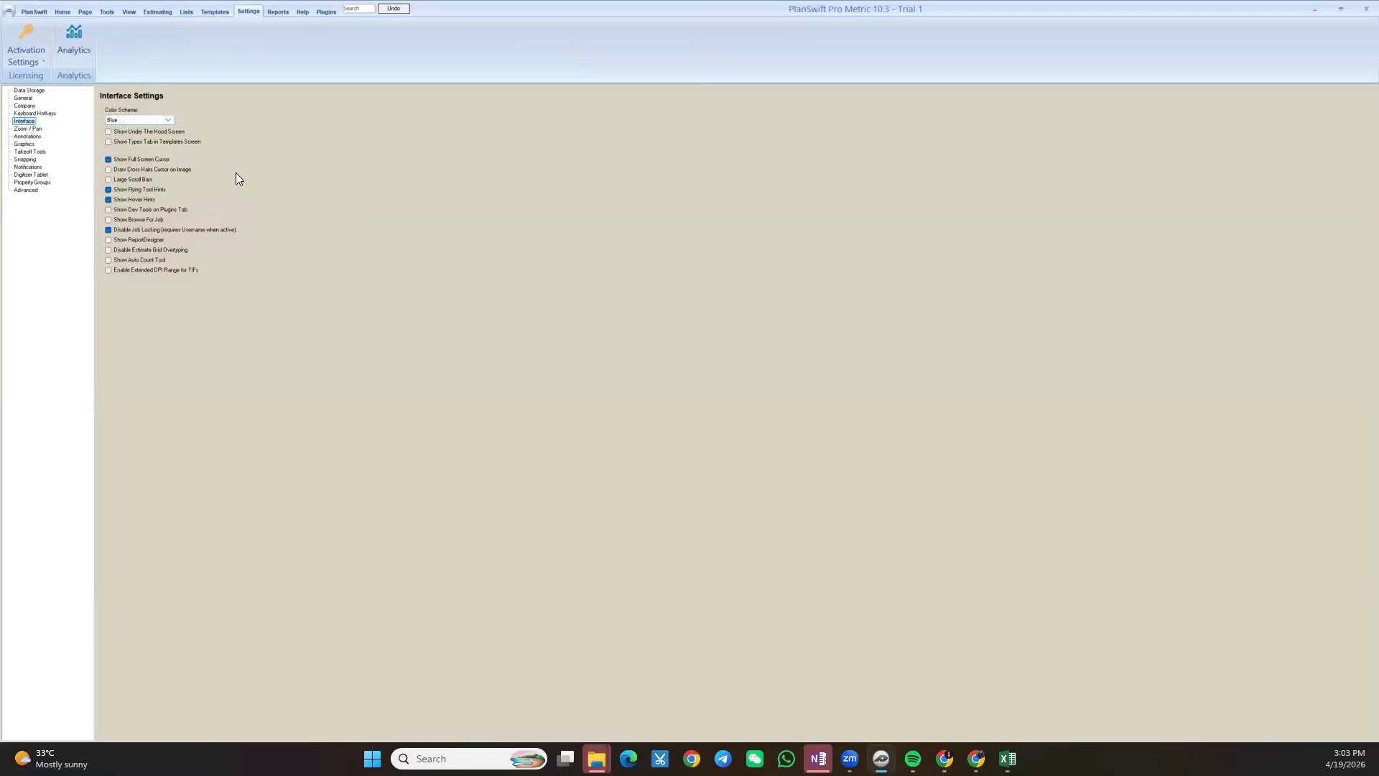
{"action": "left_click", "coordinate": [29, 129]}
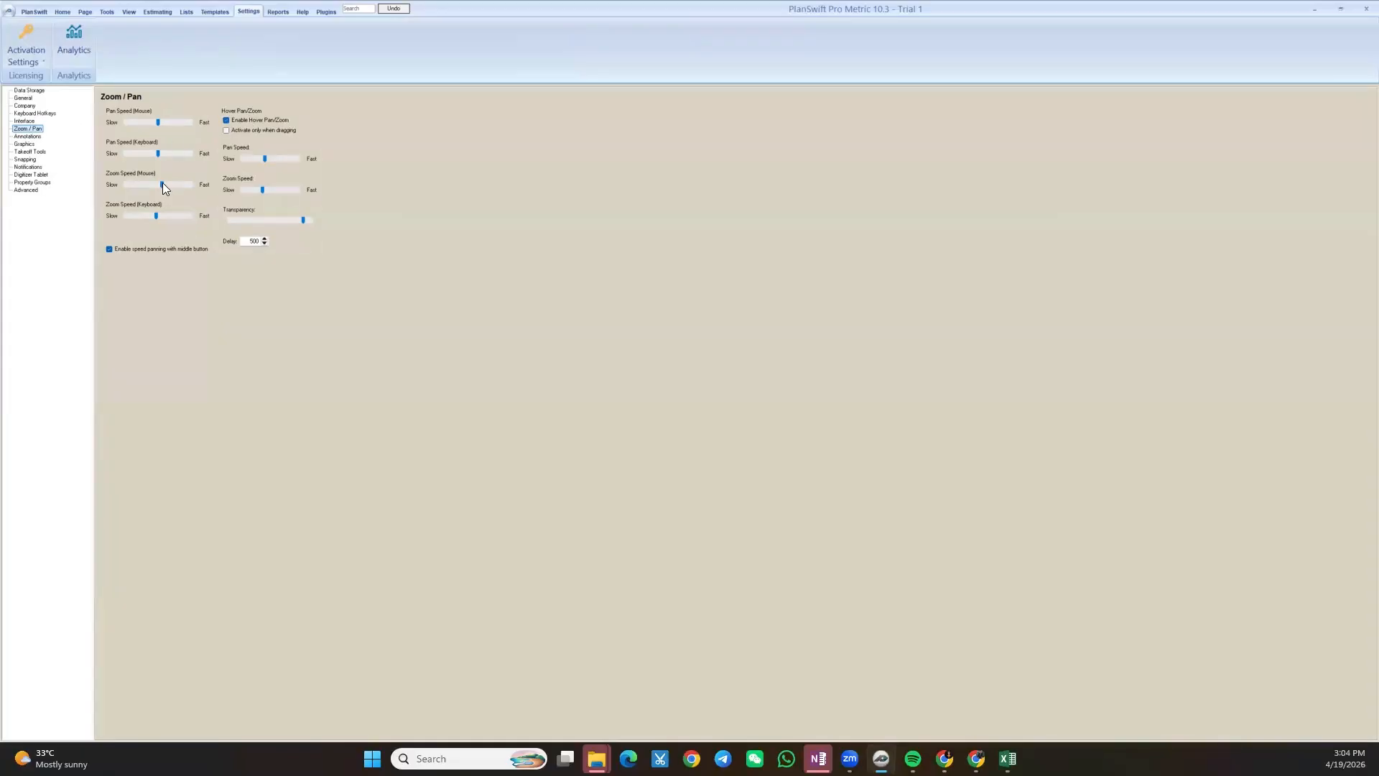
{"action": "left_click", "coordinate": [29, 136]}
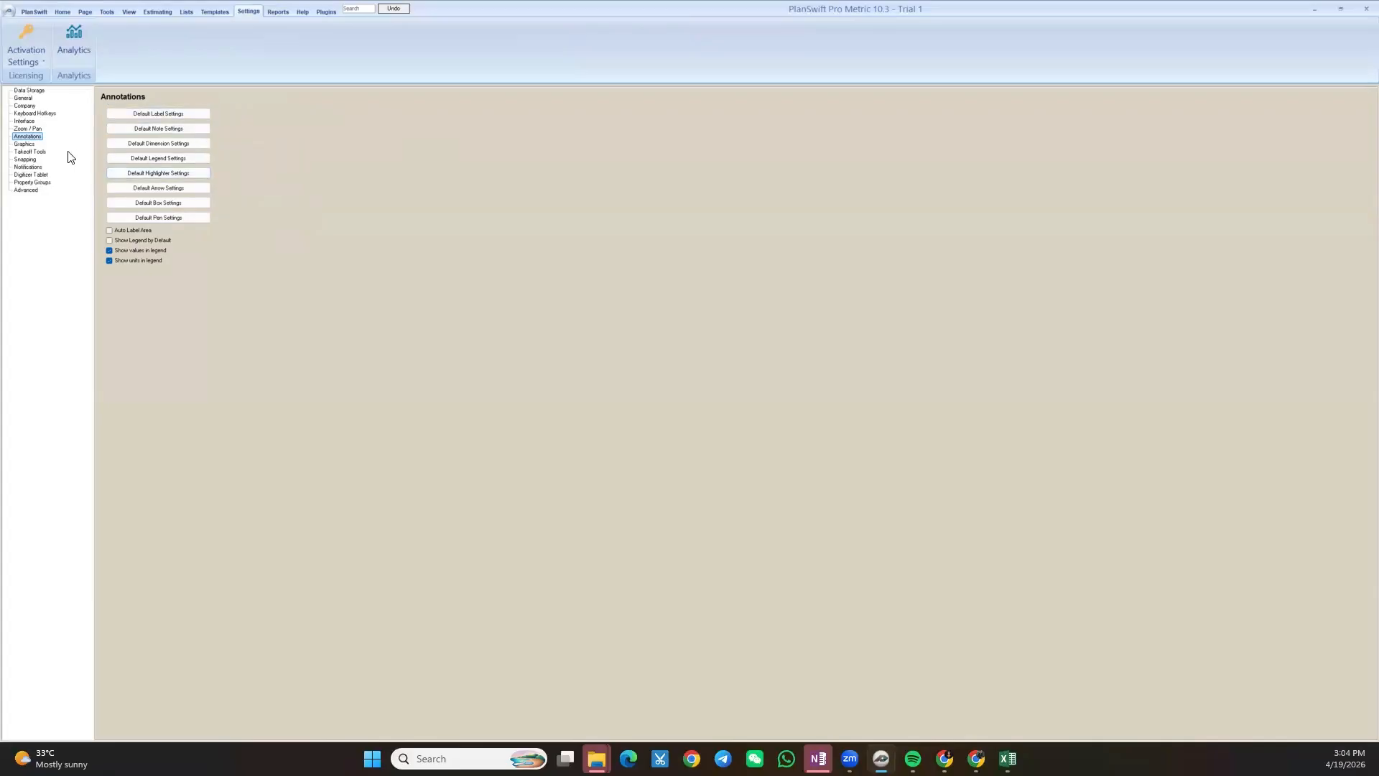
{"action": "left_click", "coordinate": [25, 144]}
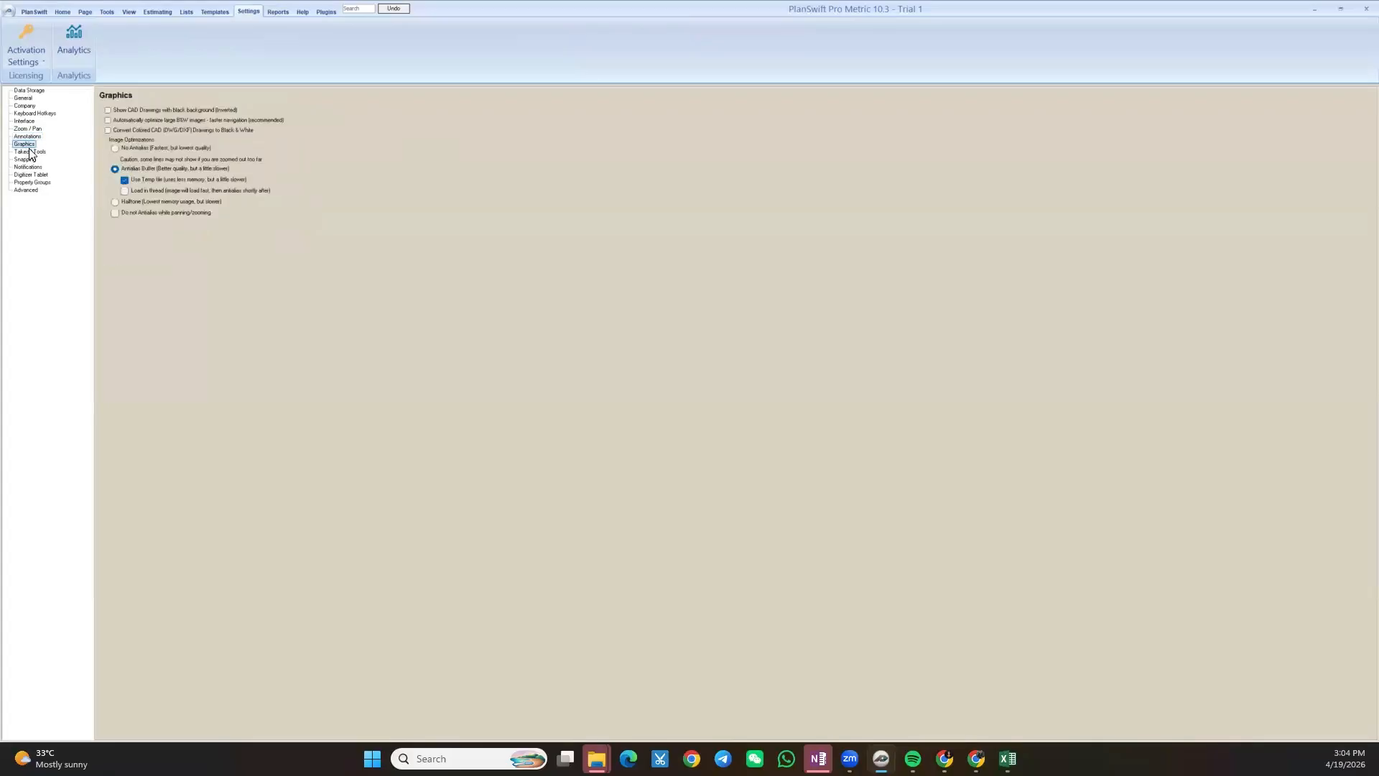
Reduce the Point size in the Takeoff Tools settings to its minimum and check the elevation drawing up close
{"action": "left_click", "coordinate": [30, 152]}
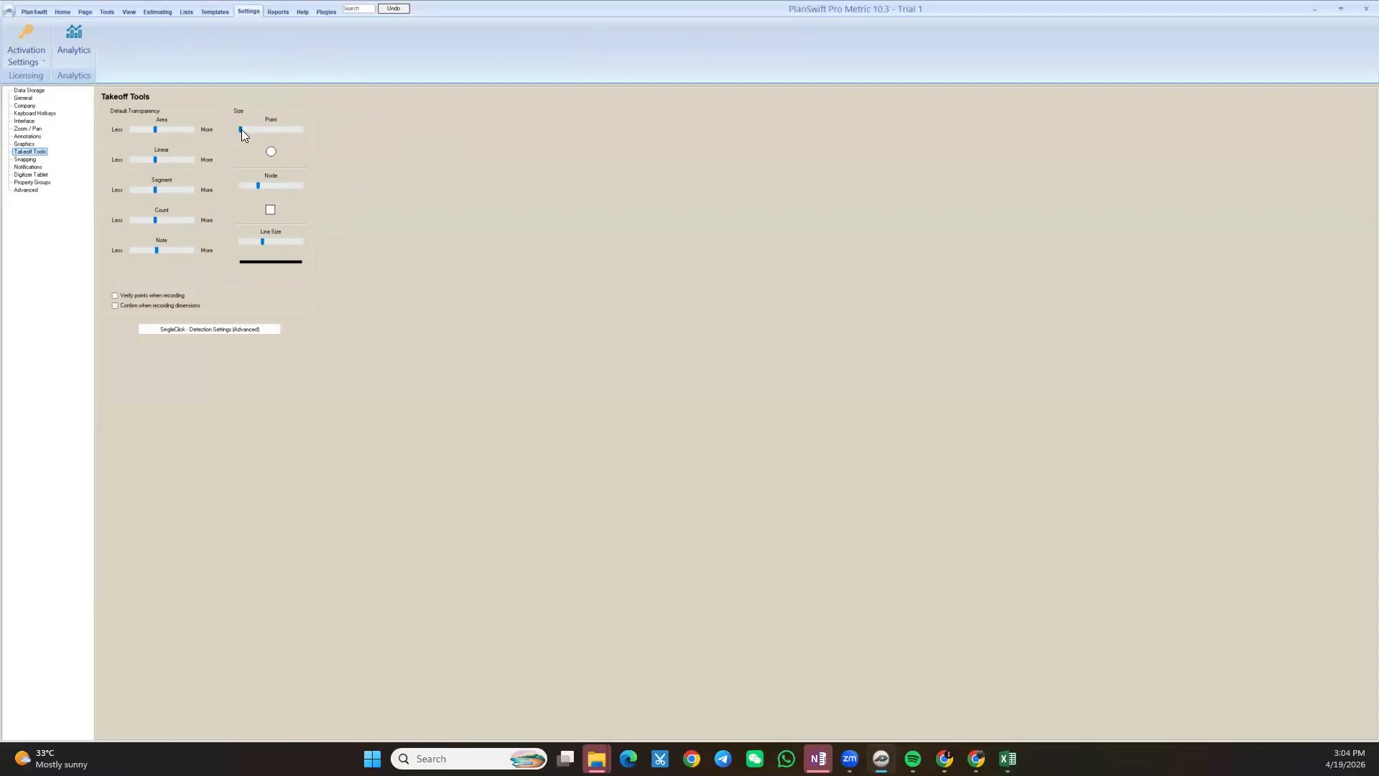
{"action": "left_click_drag", "start_coordinate": [240, 129], "coordinate": [264, 129]}
{"action": "left_click", "coordinate": [57, 12]}
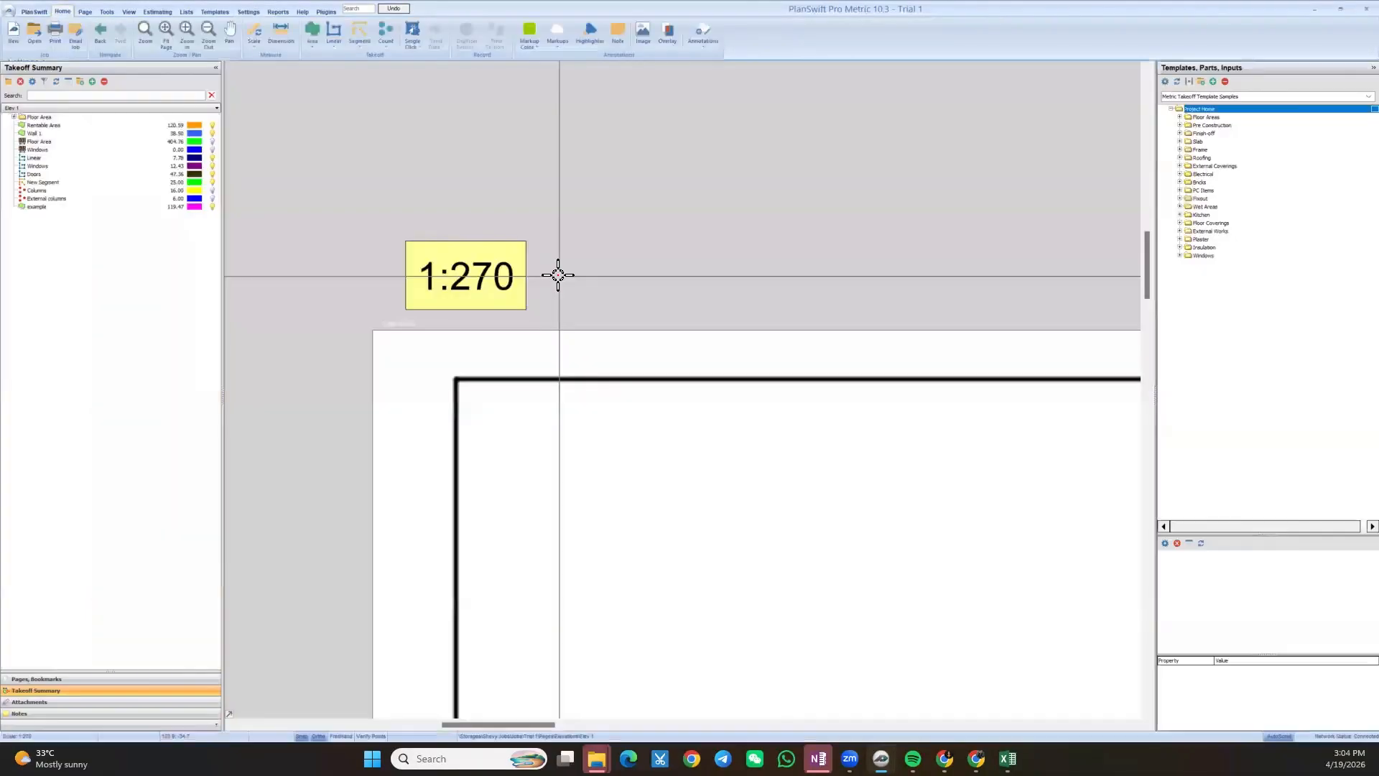
{"action": "scroll", "coordinate": [490, 365], "scroll_direction": "down", "scroll_amount": 2}
{"action": "left_click_drag", "start_coordinate": [494, 365], "coordinate": [521, 292]}
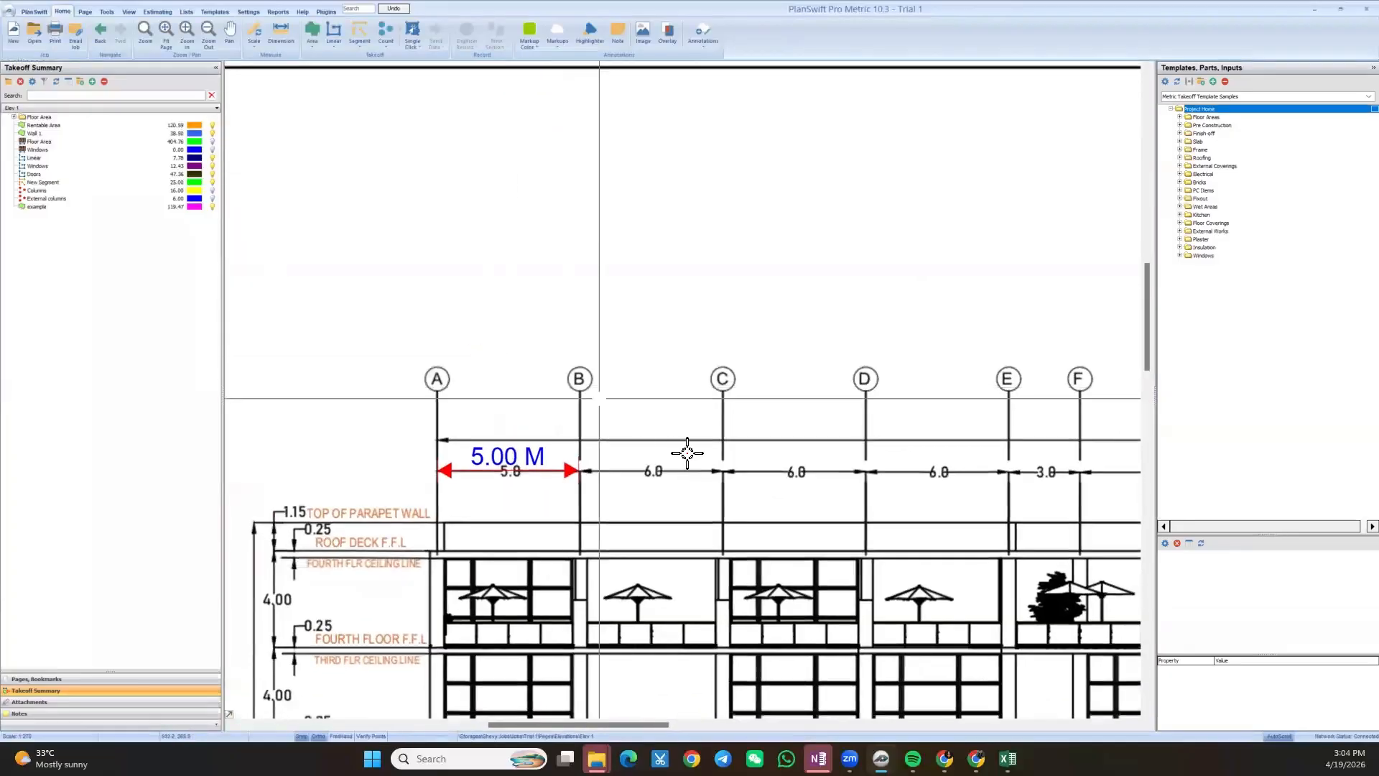
{"action": "scroll", "coordinate": [637, 511], "scroll_direction": "up", "scroll_amount": 2}
{"action": "scroll", "coordinate": [590, 405], "scroll_direction": "down", "scroll_amount": 3}
{"action": "scroll", "coordinate": [578, 373], "scroll_direction": "up", "scroll_amount": 4}
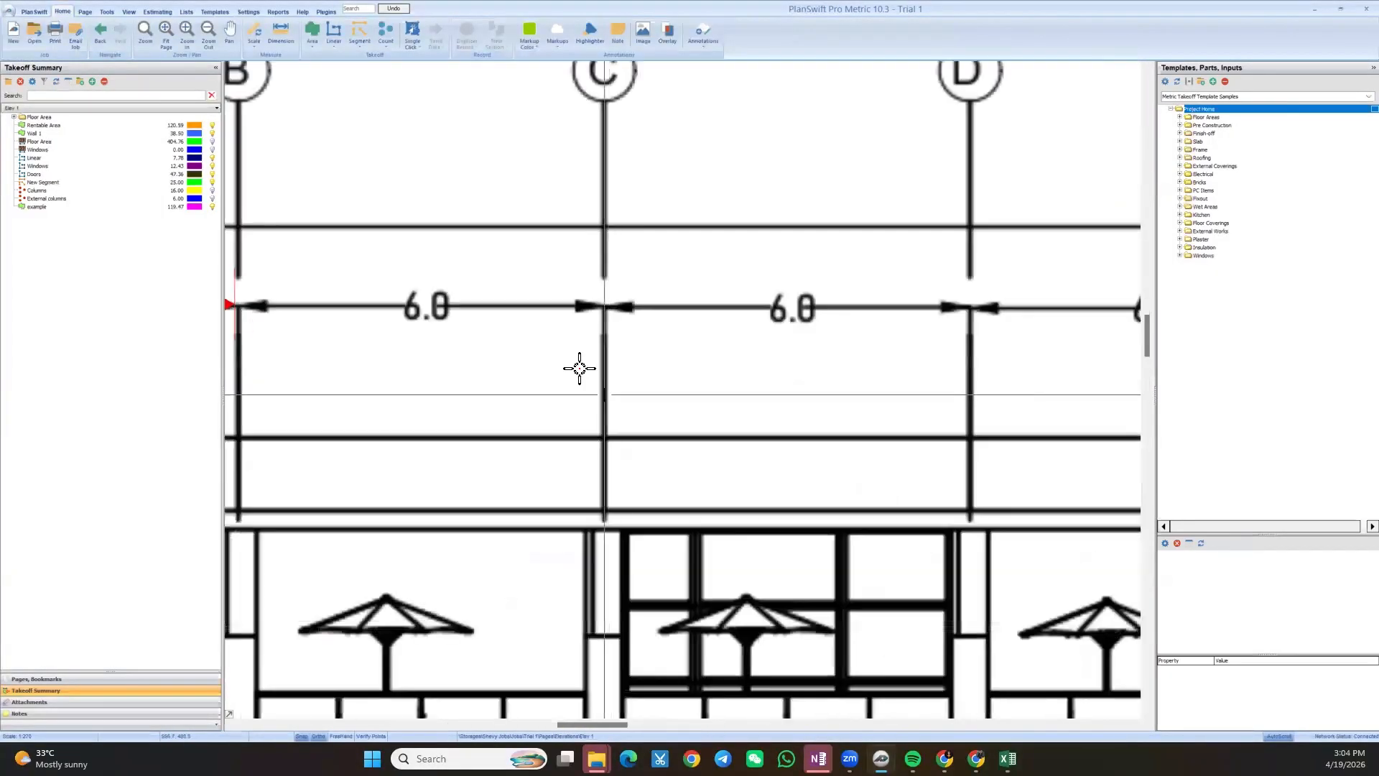
Enlarge the takeoff Node size and select the Wall 1 area to inspect its corner nodes
{"action": "left_click", "coordinate": [248, 11]}
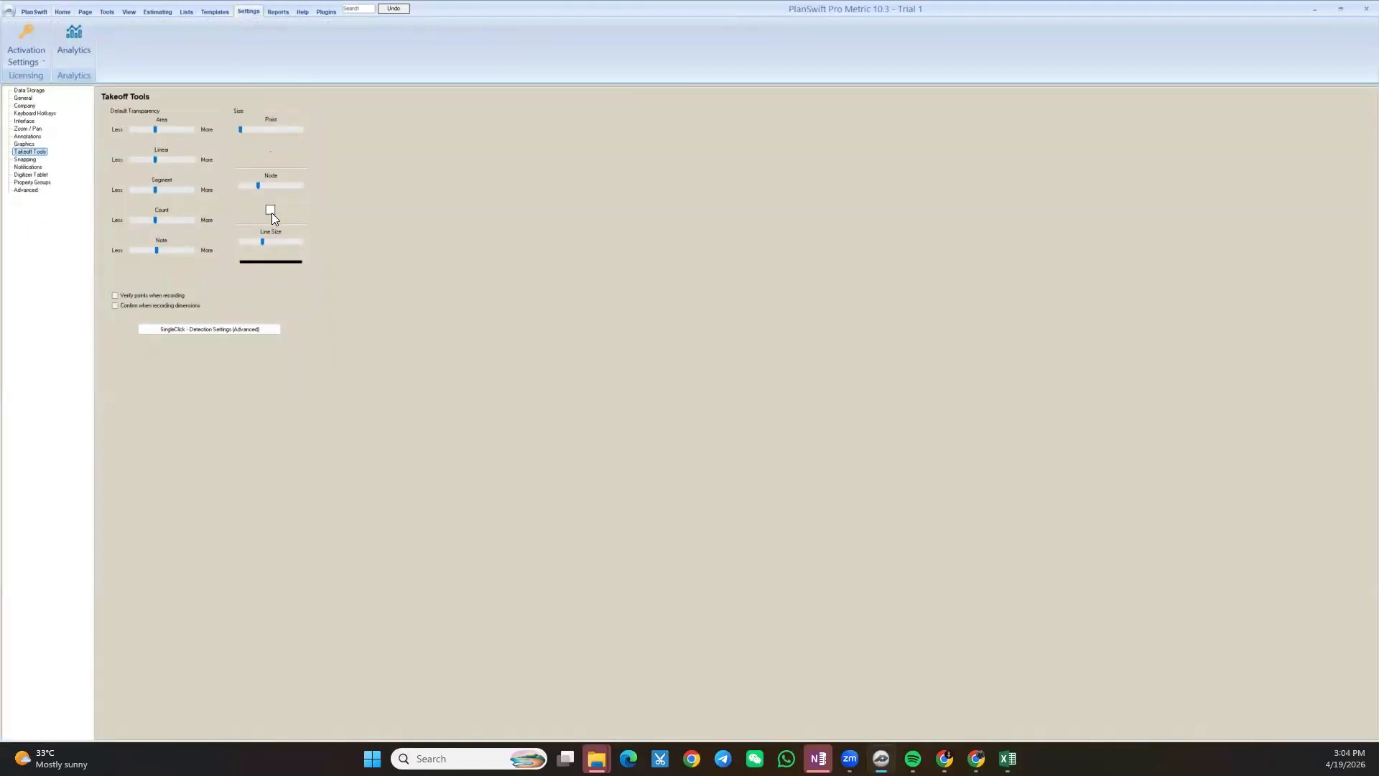
{"action": "left_click_drag", "start_coordinate": [257, 185], "coordinate": [286, 186]}
{"action": "left_click", "coordinate": [62, 11]}
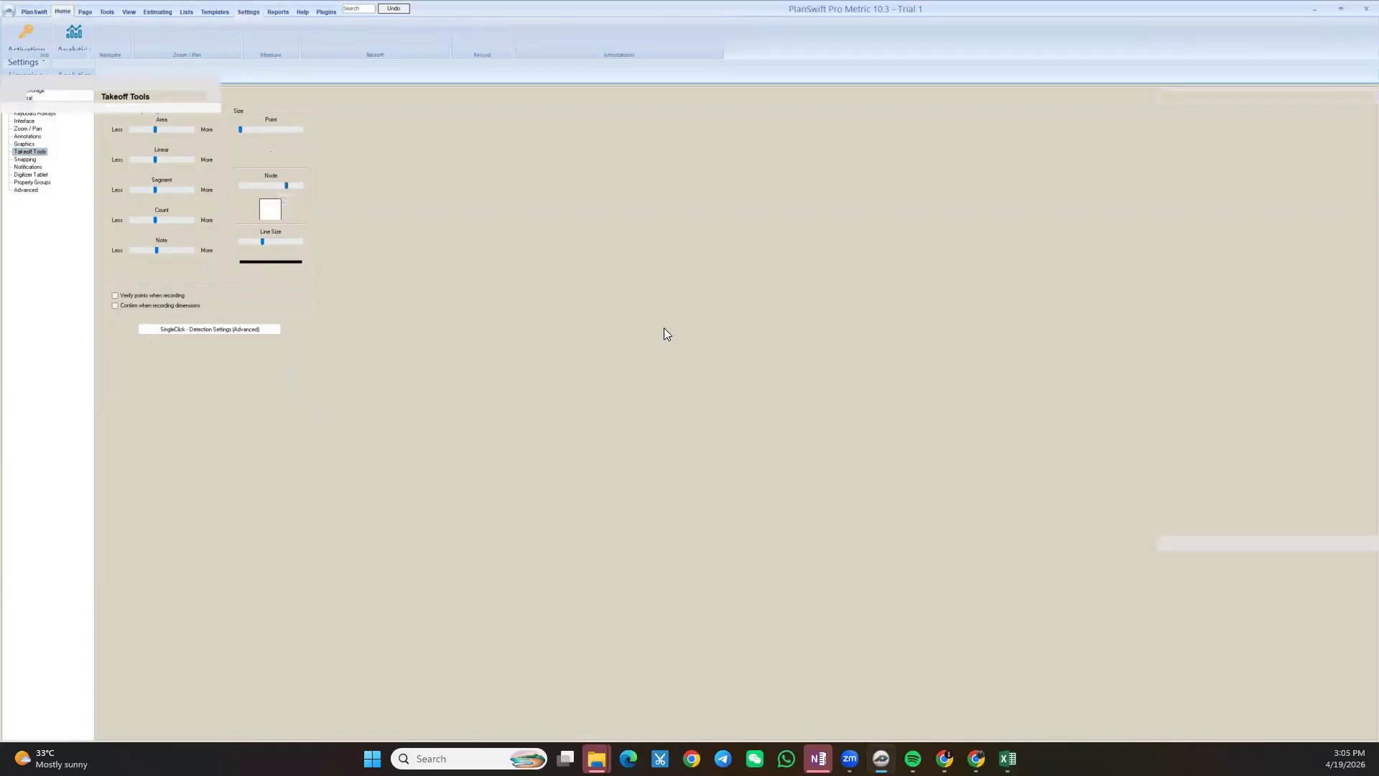
{"action": "scroll", "coordinate": [542, 321], "scroll_direction": "down", "scroll_amount": 7}
{"action": "scroll", "coordinate": [980, 416], "scroll_direction": "up", "scroll_amount": 5}
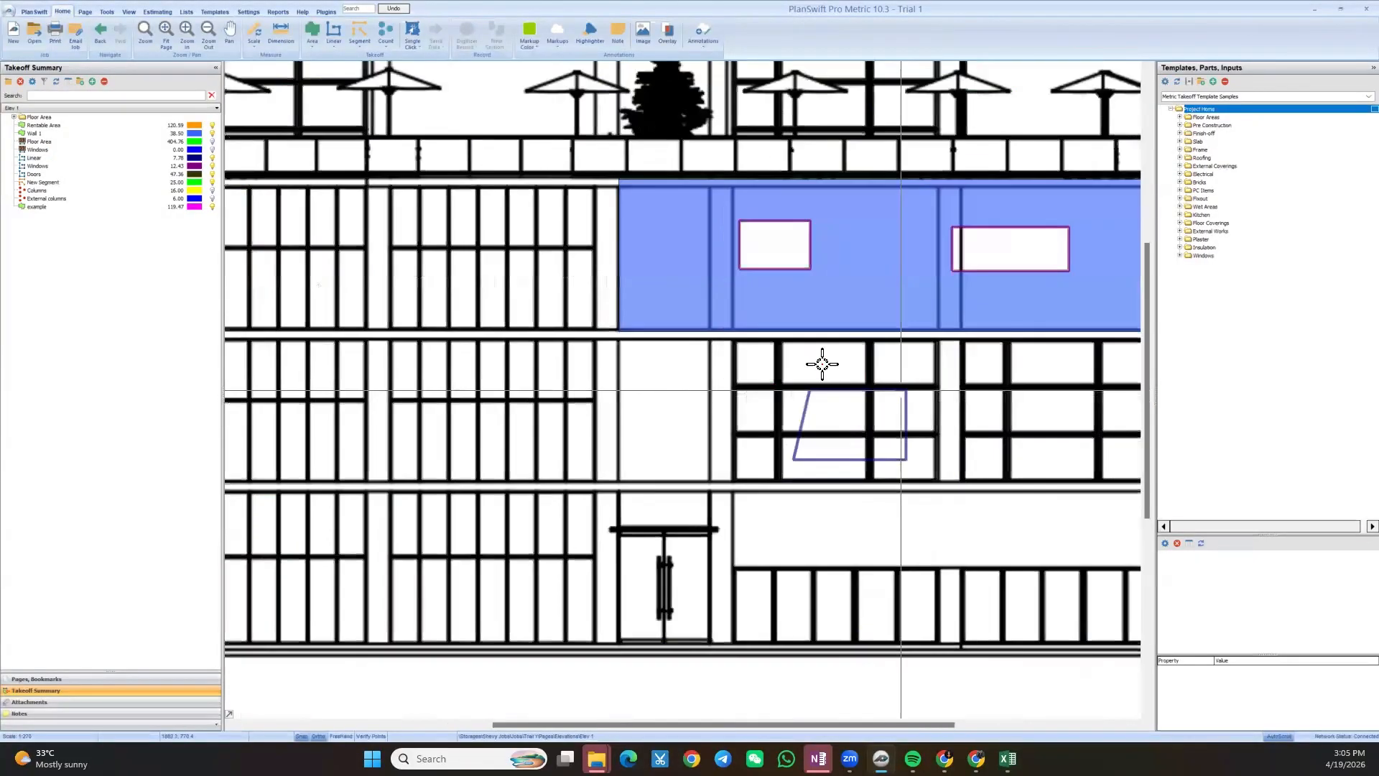
{"action": "left_click", "coordinate": [683, 295]}
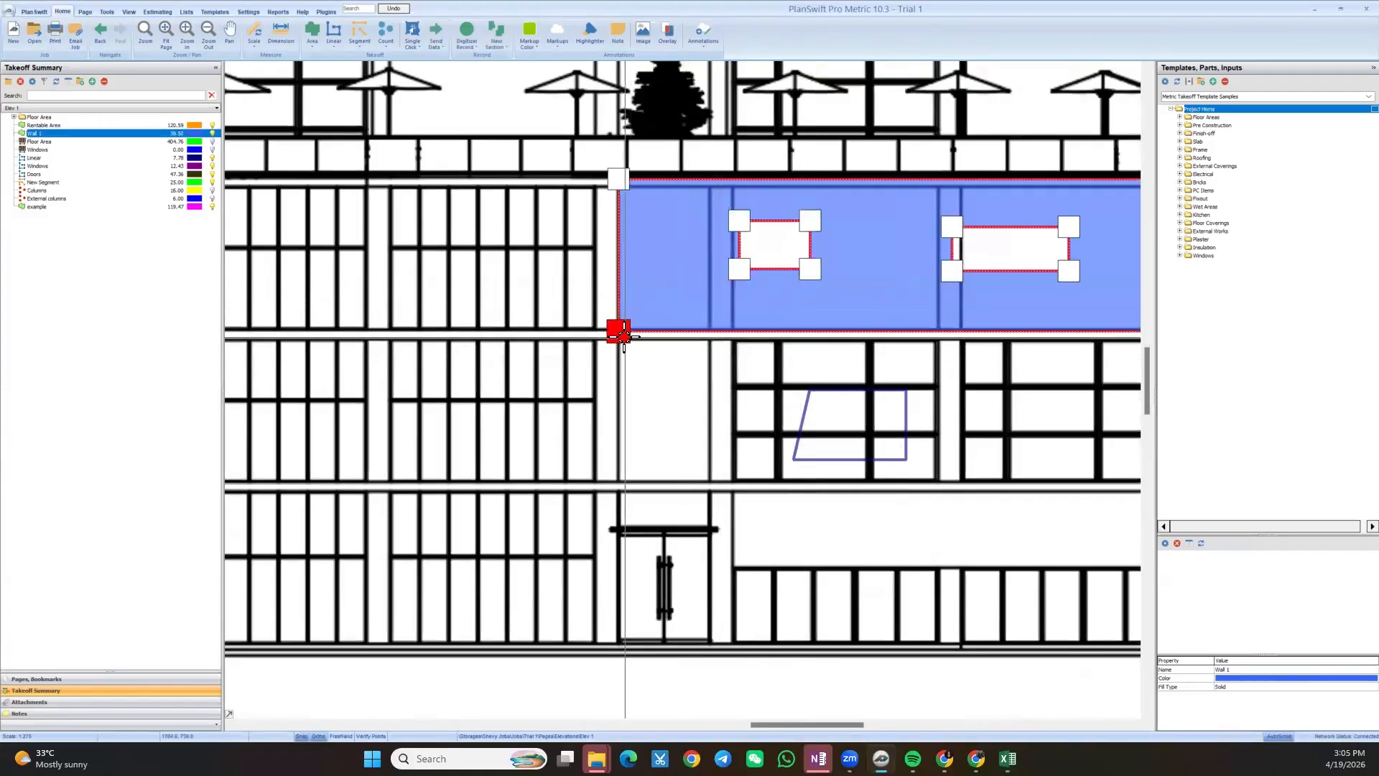
{"action": "scroll", "coordinate": [624, 334], "scroll_direction": "up", "scroll_amount": 3}
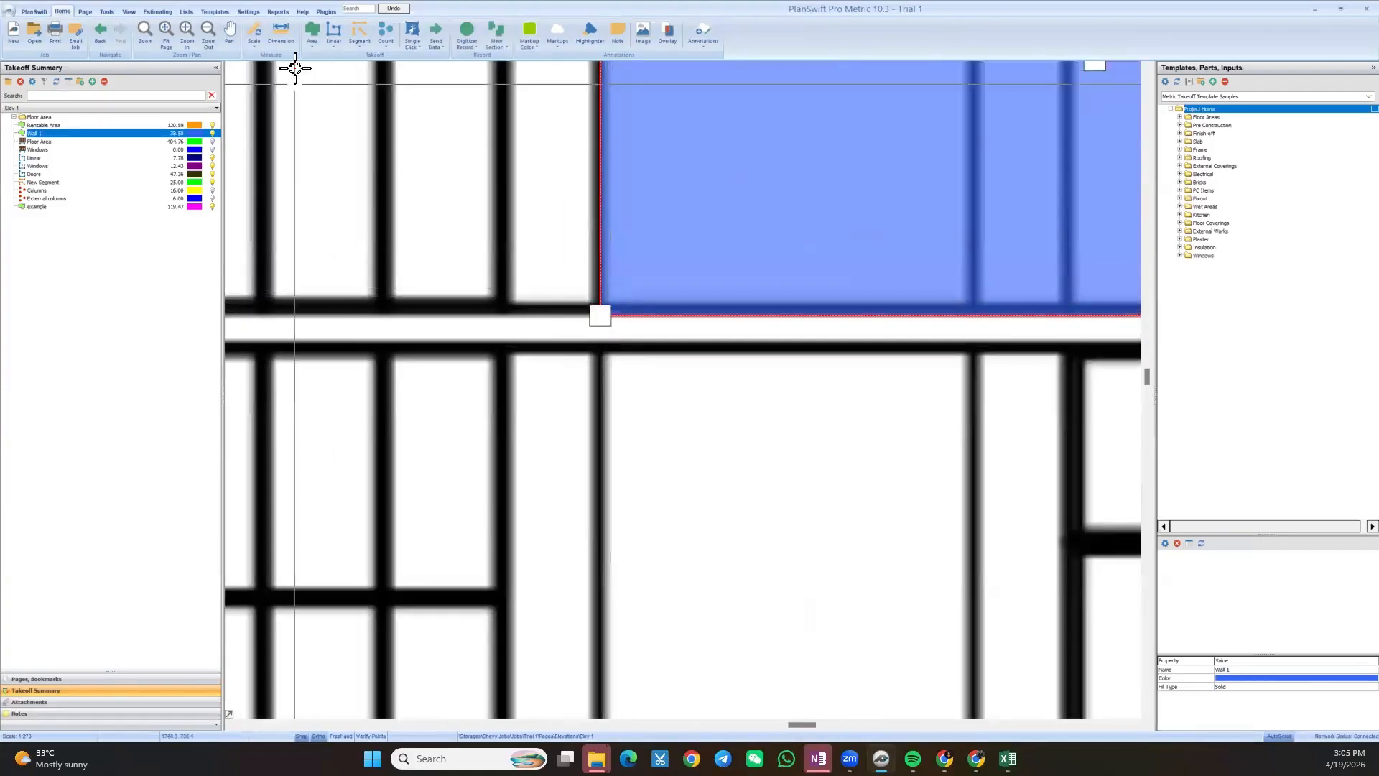
Try a small takeoff Node size on Wall 1's corner and set the size slightly larger, below the middle of its range
{"action": "left_click", "coordinate": [245, 13]}
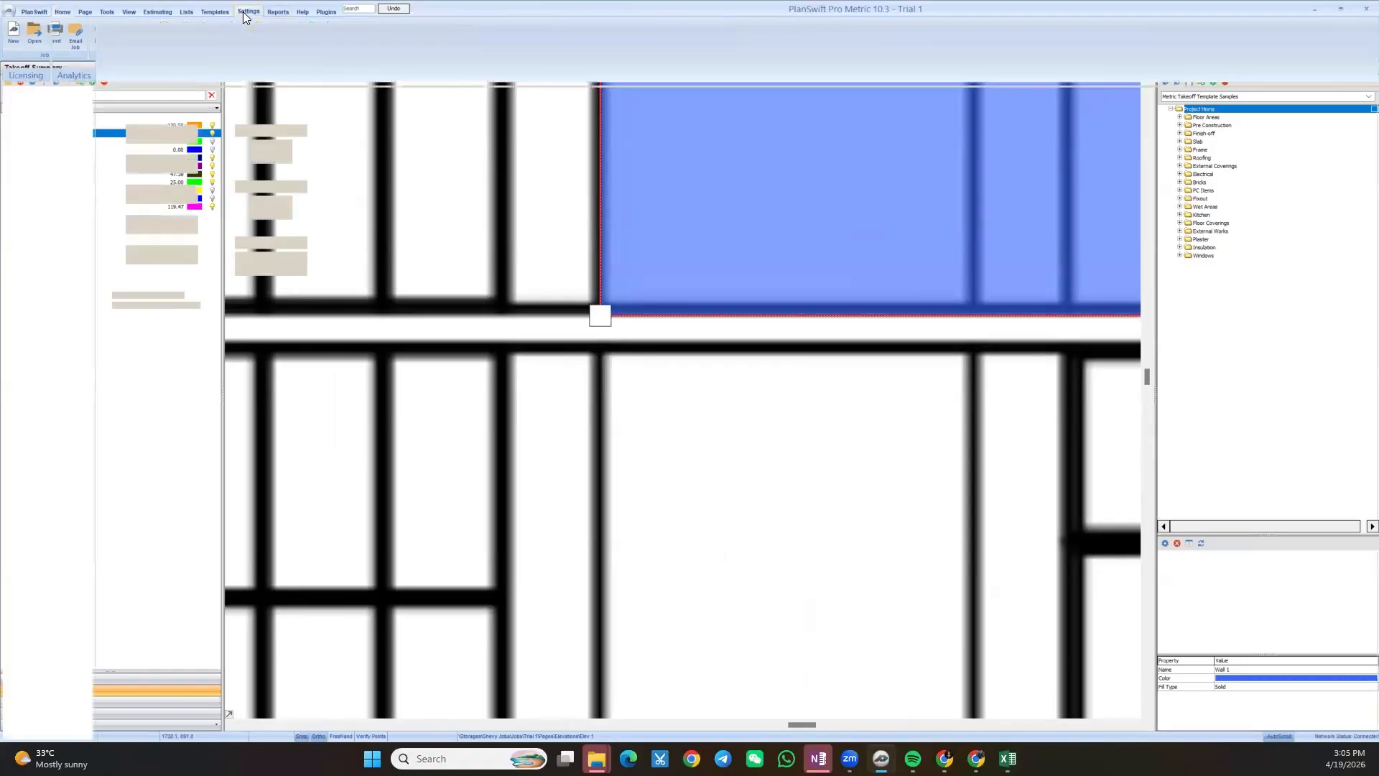
{"action": "left_click_drag", "start_coordinate": [287, 187], "coordinate": [270, 188]}
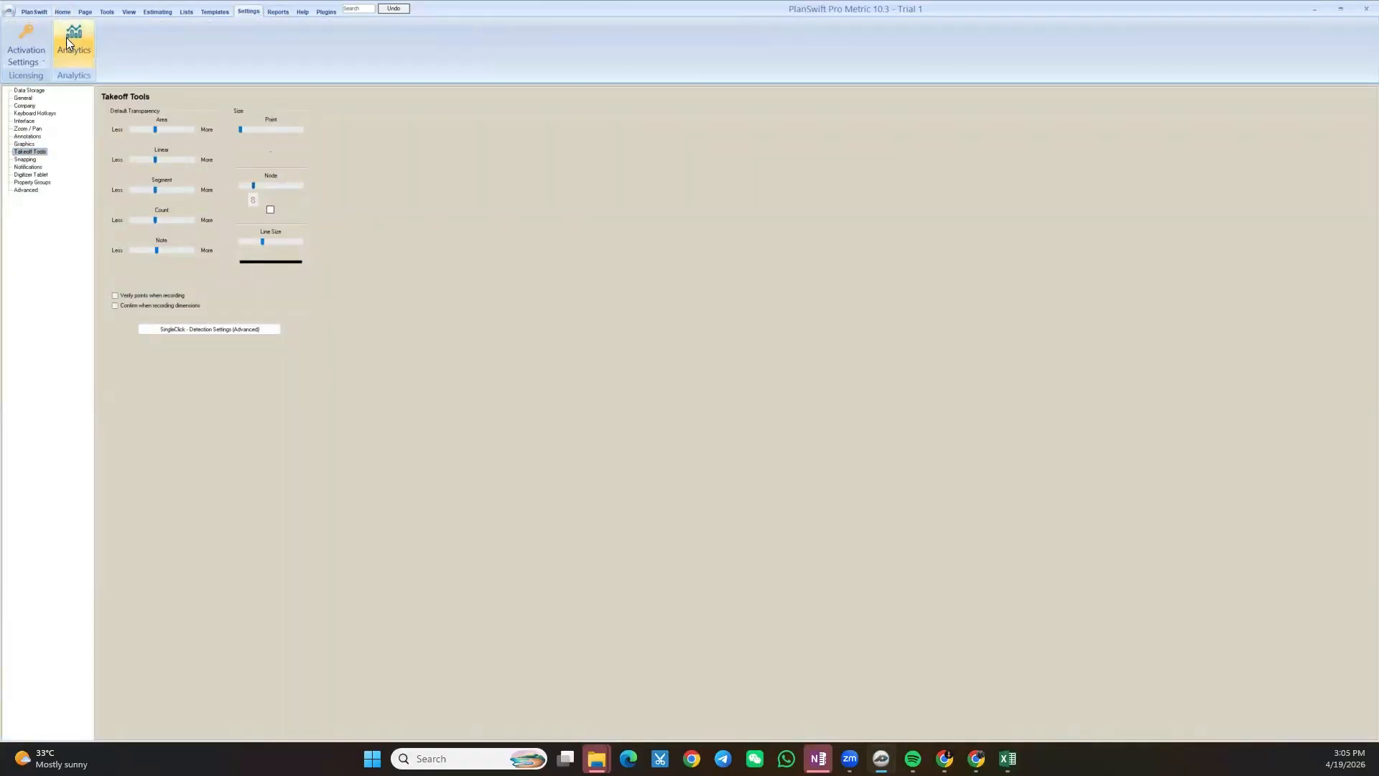
{"action": "left_click", "coordinate": [63, 11]}
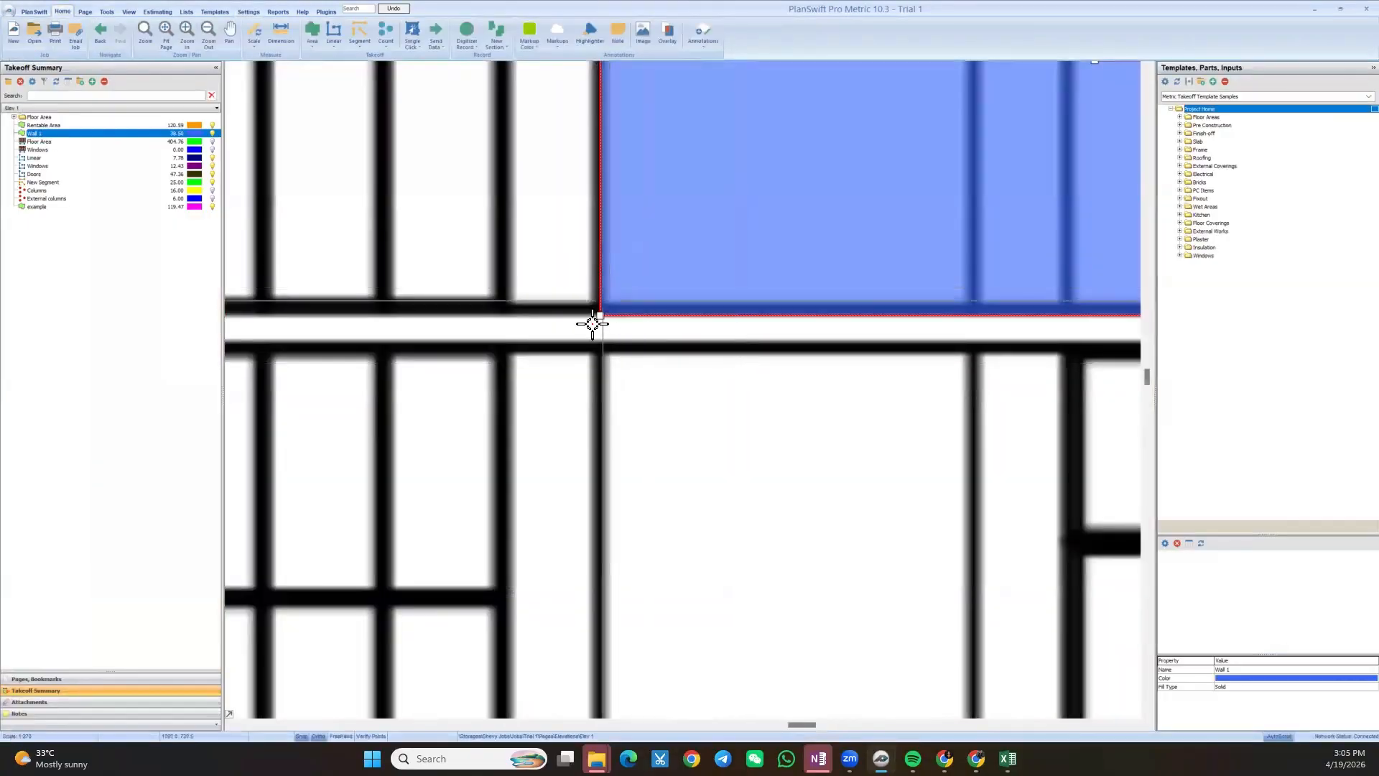
{"action": "left_click", "coordinate": [249, 11]}
{"action": "left_click_drag", "start_coordinate": [253, 187], "coordinate": [263, 188]}
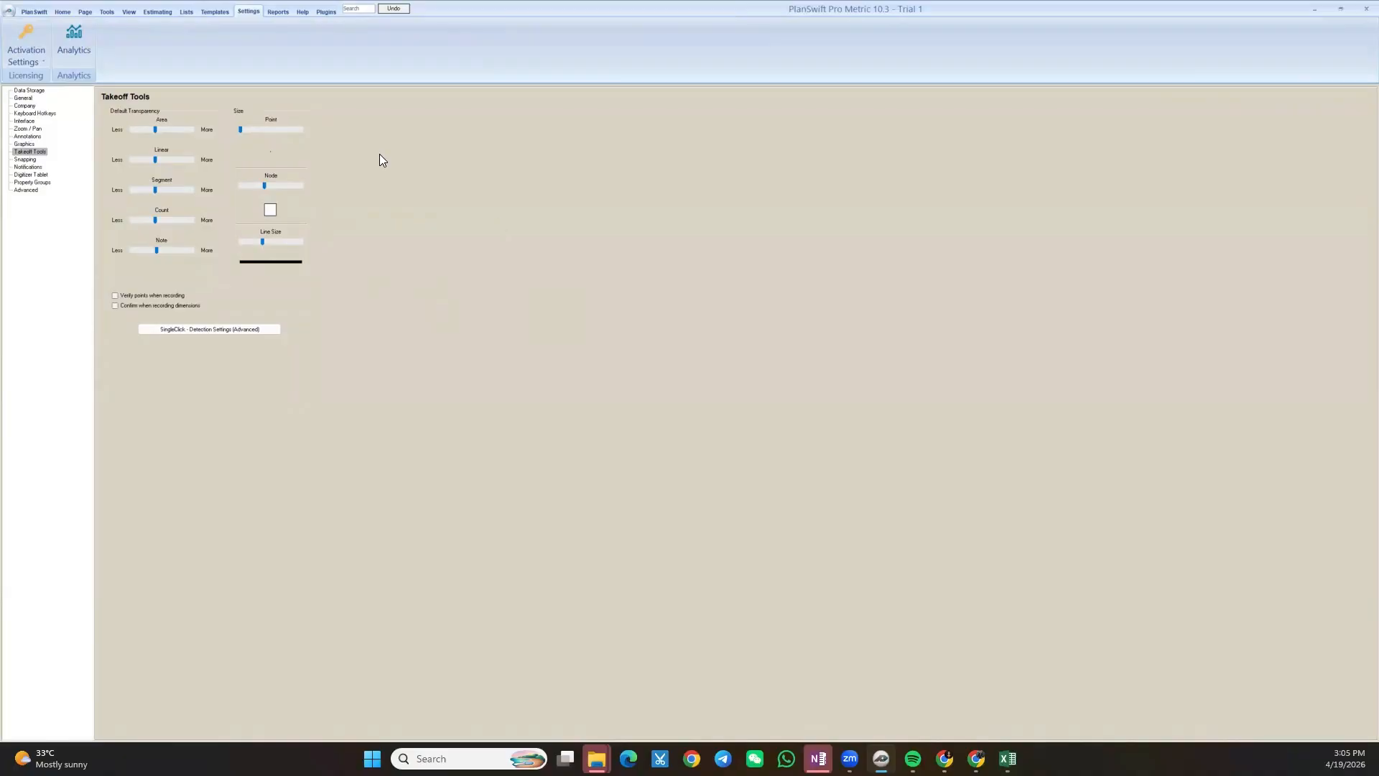
Examine the Snapping, Notifications, Digitizer Tablet, Property Groups and Advanced settings
{"action": "left_click", "coordinate": [31, 160]}
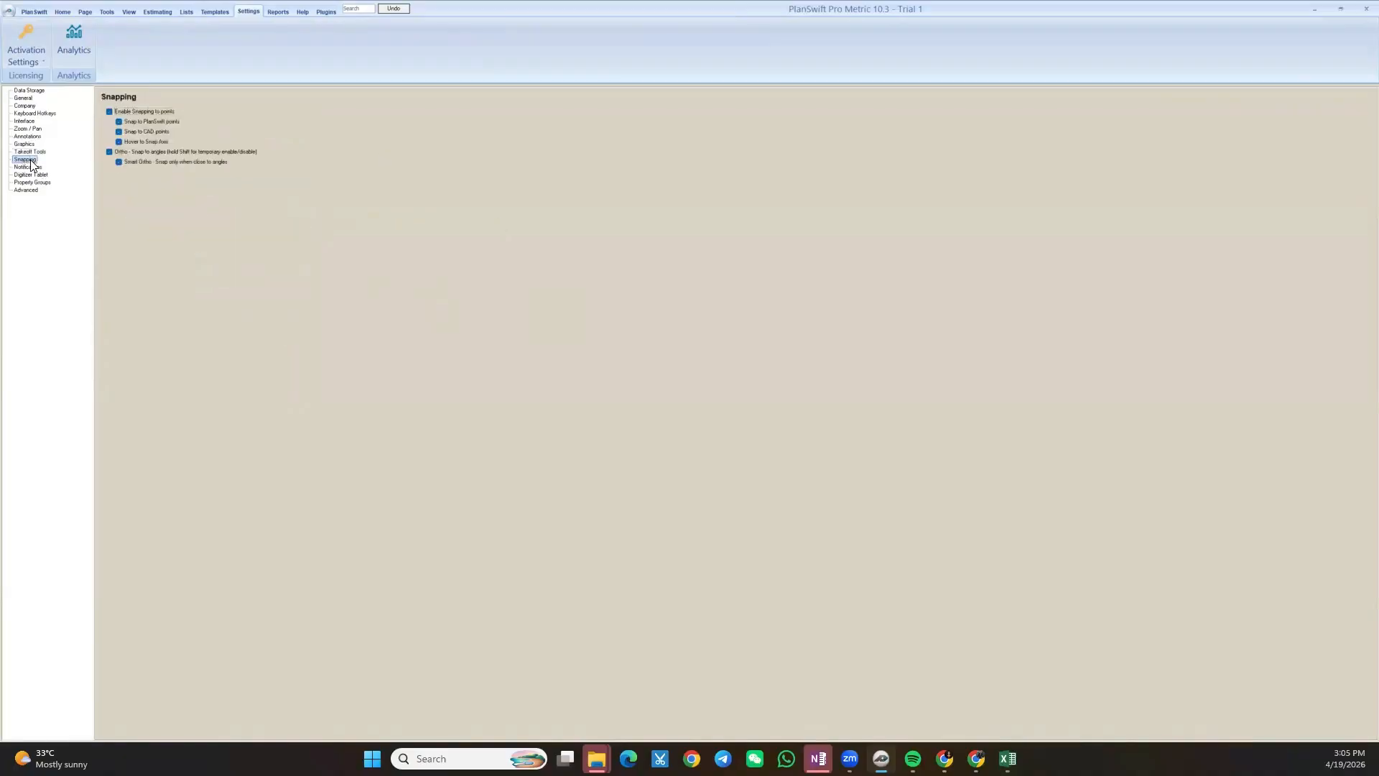
{"action": "left_click", "coordinate": [32, 167]}
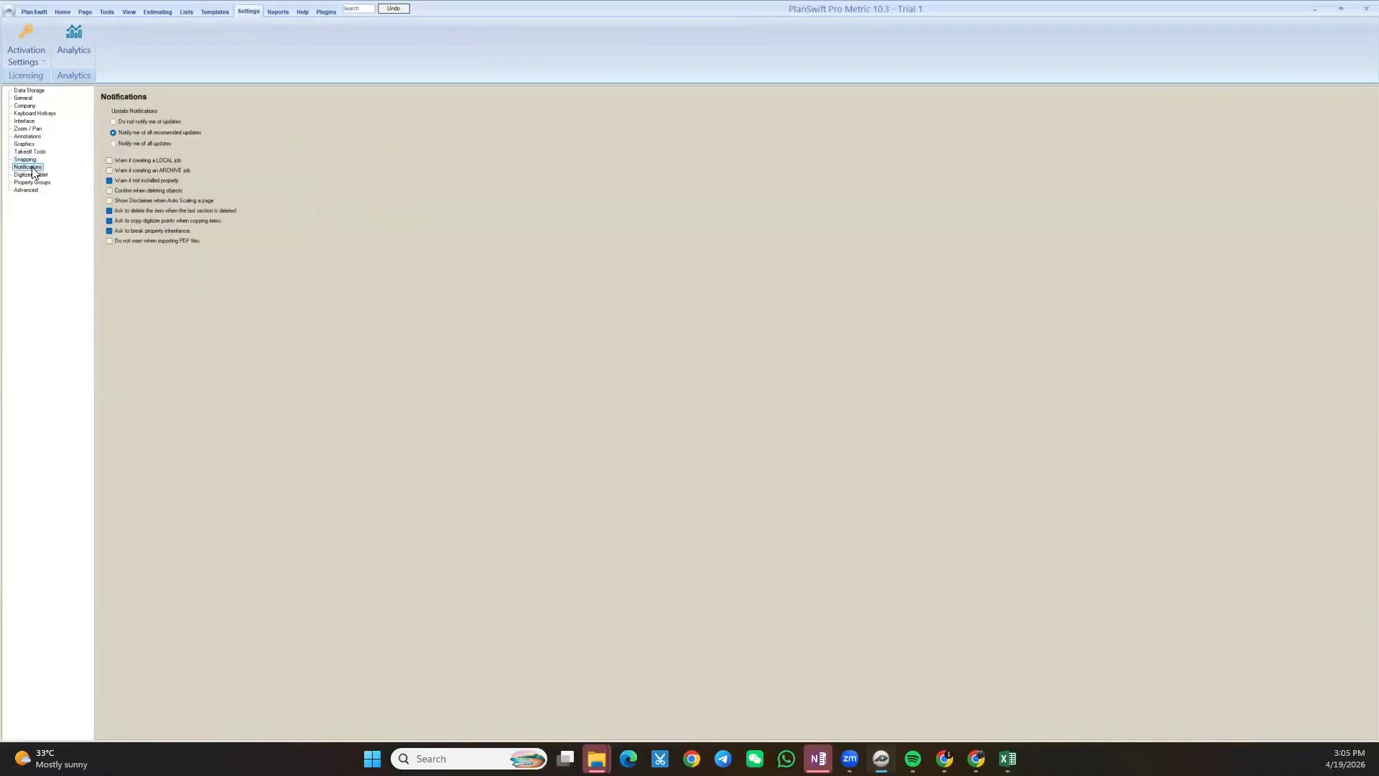
{"action": "left_click", "coordinate": [32, 173]}
{"action": "left_click", "coordinate": [33, 180]}
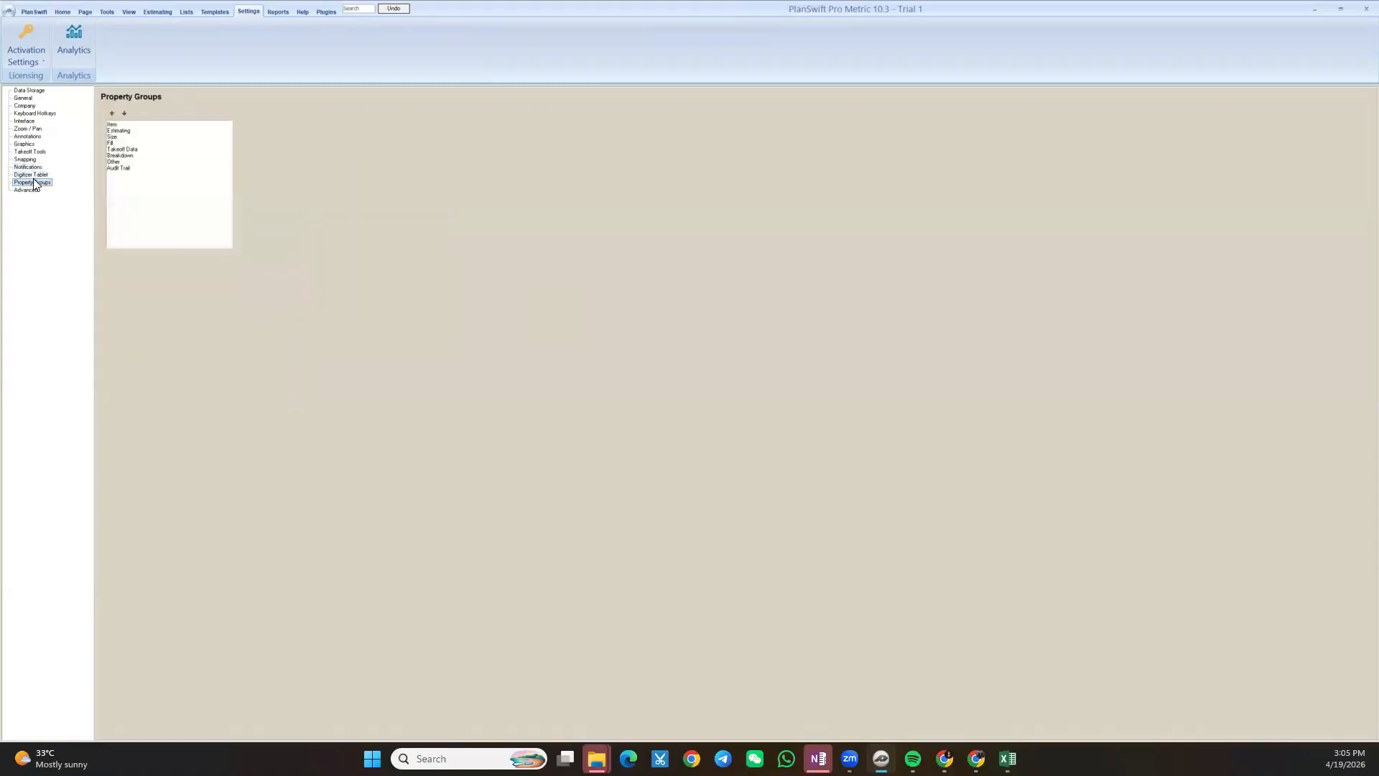
{"action": "left_click", "coordinate": [27, 190]}
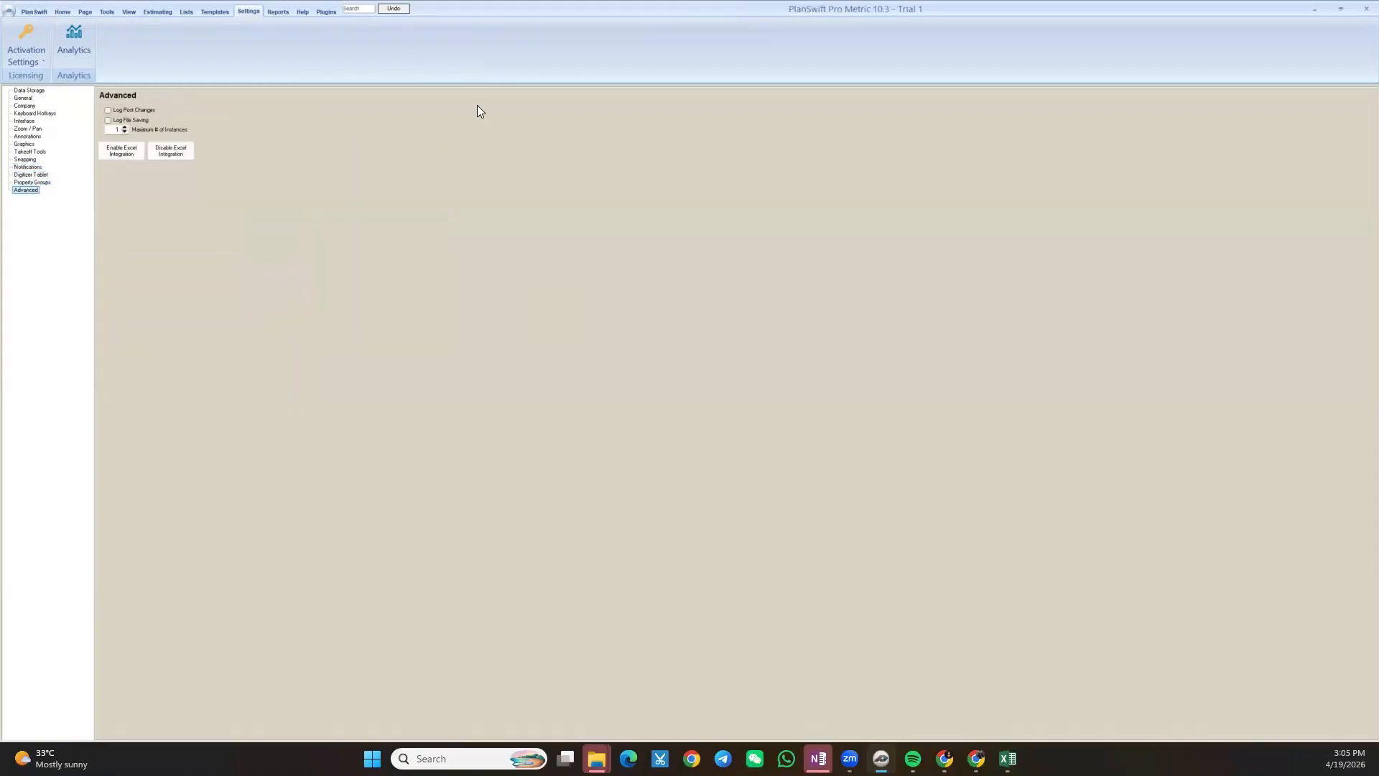
Review both pages of the All Items (by Type, by Folder) report preview and its export and print options
{"action": "left_click", "coordinate": [278, 11]}
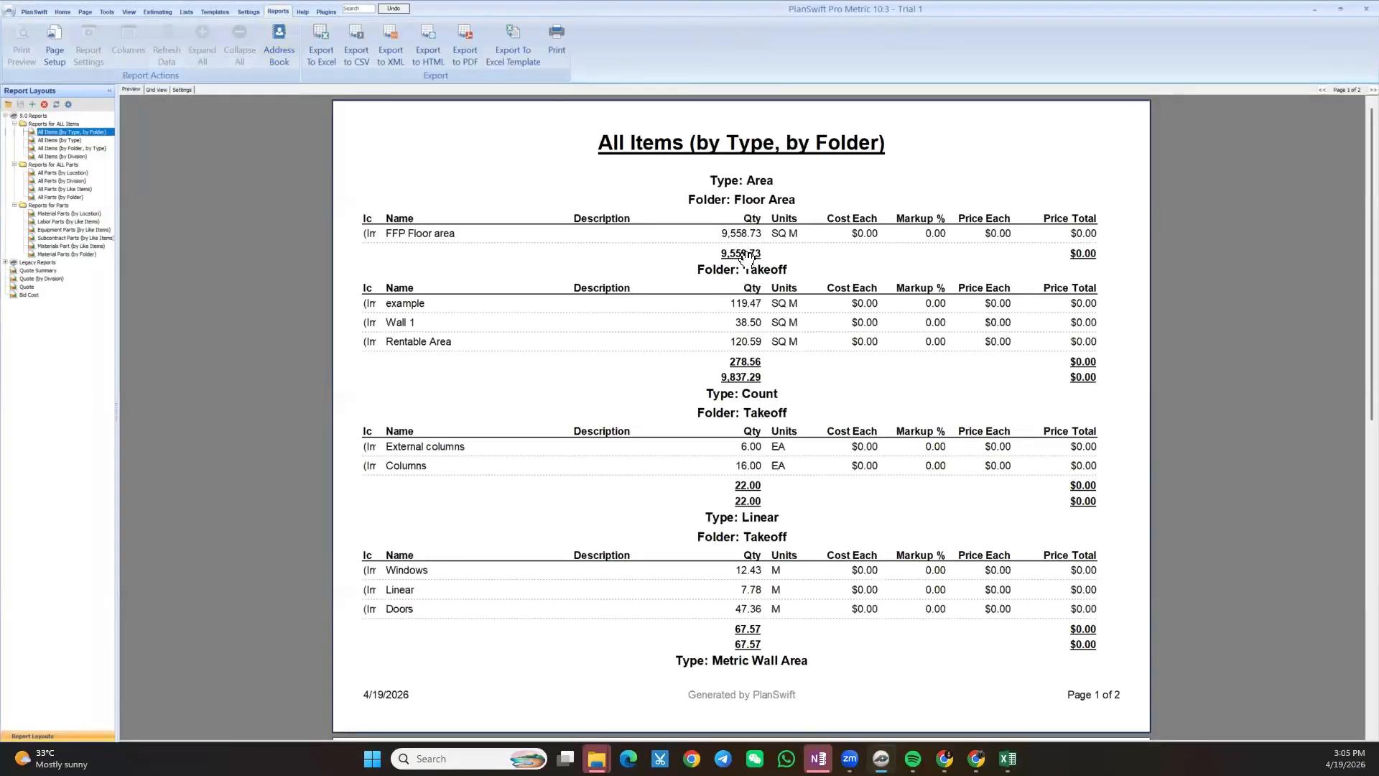
{"action": "scroll", "coordinate": [746, 258], "scroll_direction": "down", "scroll_amount": 7}
{"action": "scroll", "coordinate": [744, 374], "scroll_direction": "up", "scroll_amount": 3}
{"action": "scroll", "coordinate": [568, 330], "scroll_direction": "up", "scroll_amount": 2}
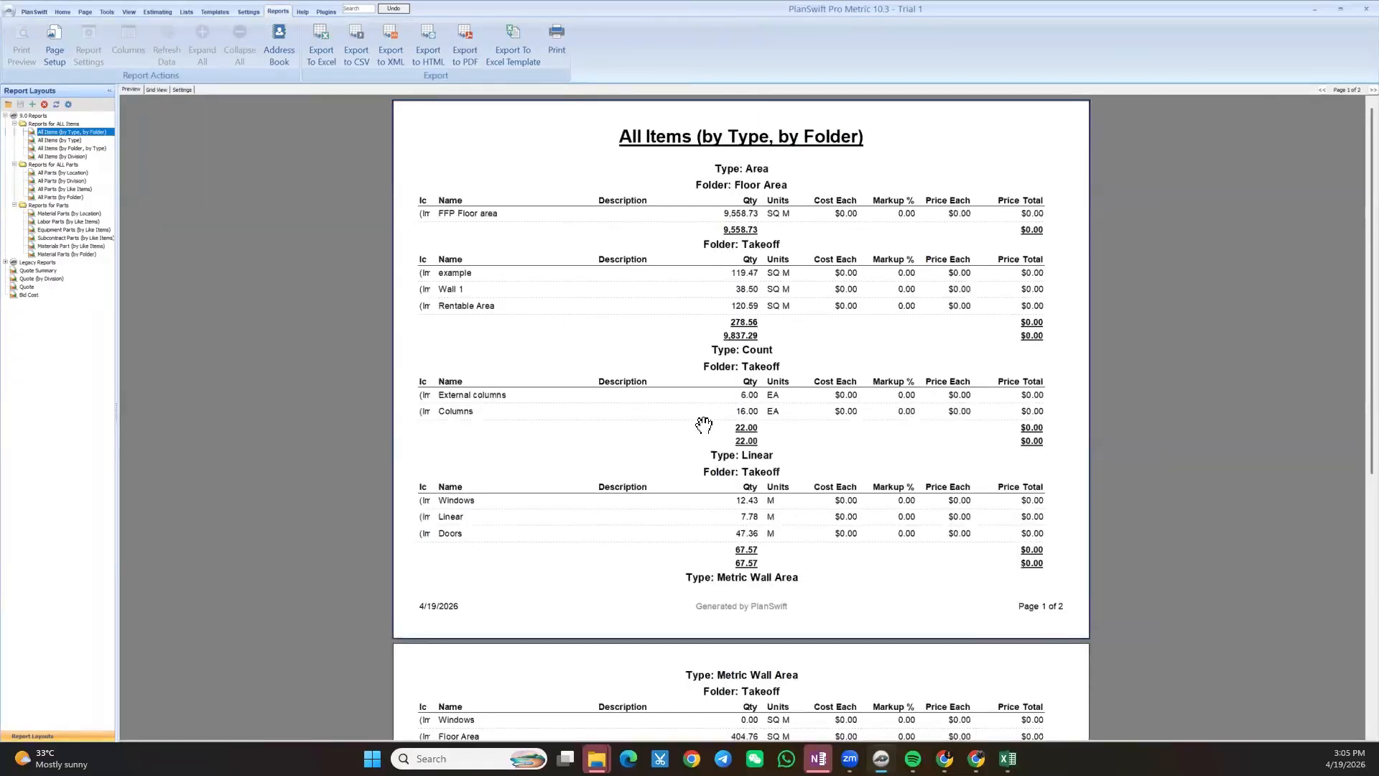
{"action": "scroll", "coordinate": [643, 338], "scroll_direction": "down", "scroll_amount": 3}
{"action": "scroll", "coordinate": [644, 338], "scroll_direction": "up", "scroll_amount": 3}
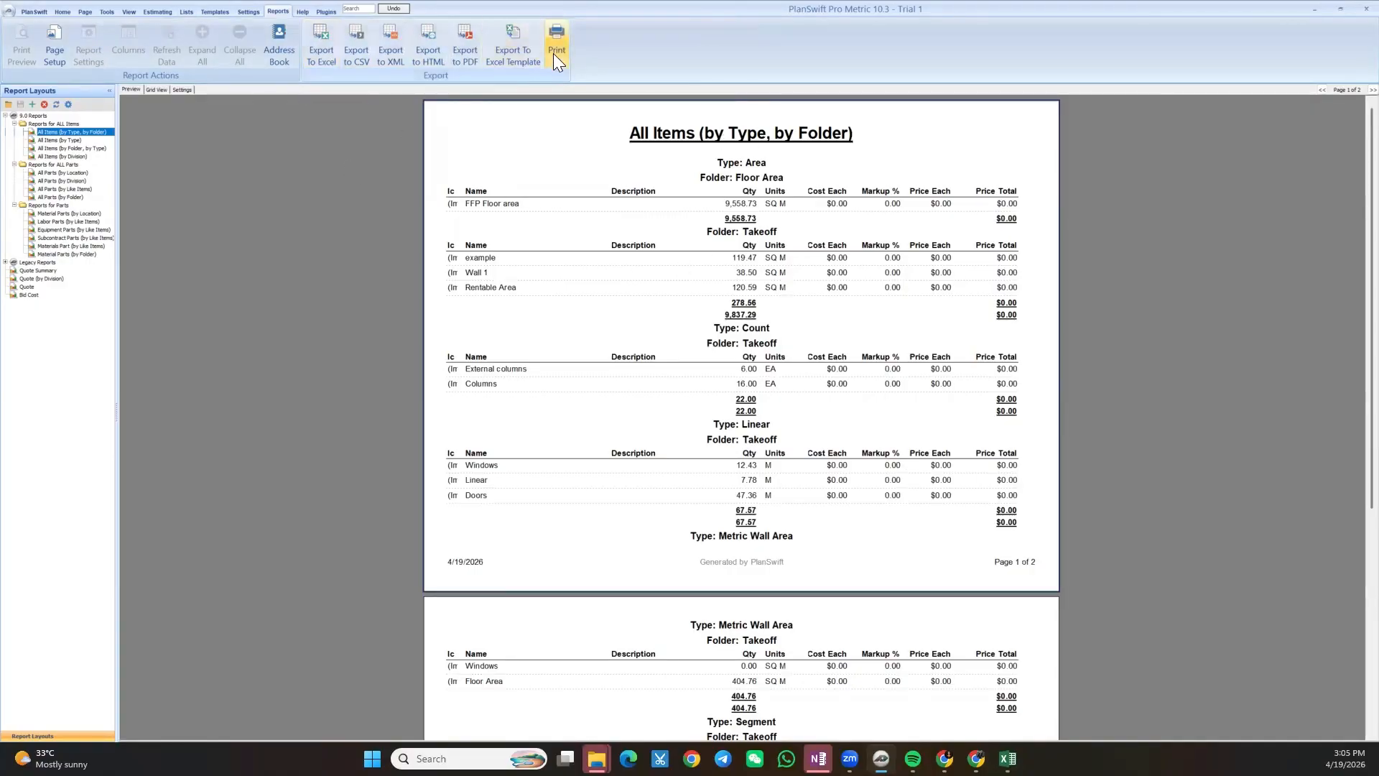
Examine the Help support options and browse the Earthwork, James Hardie and Starter Pack plugins on the PlanSwift Plugins page
{"action": "left_click", "coordinate": [296, 14]}
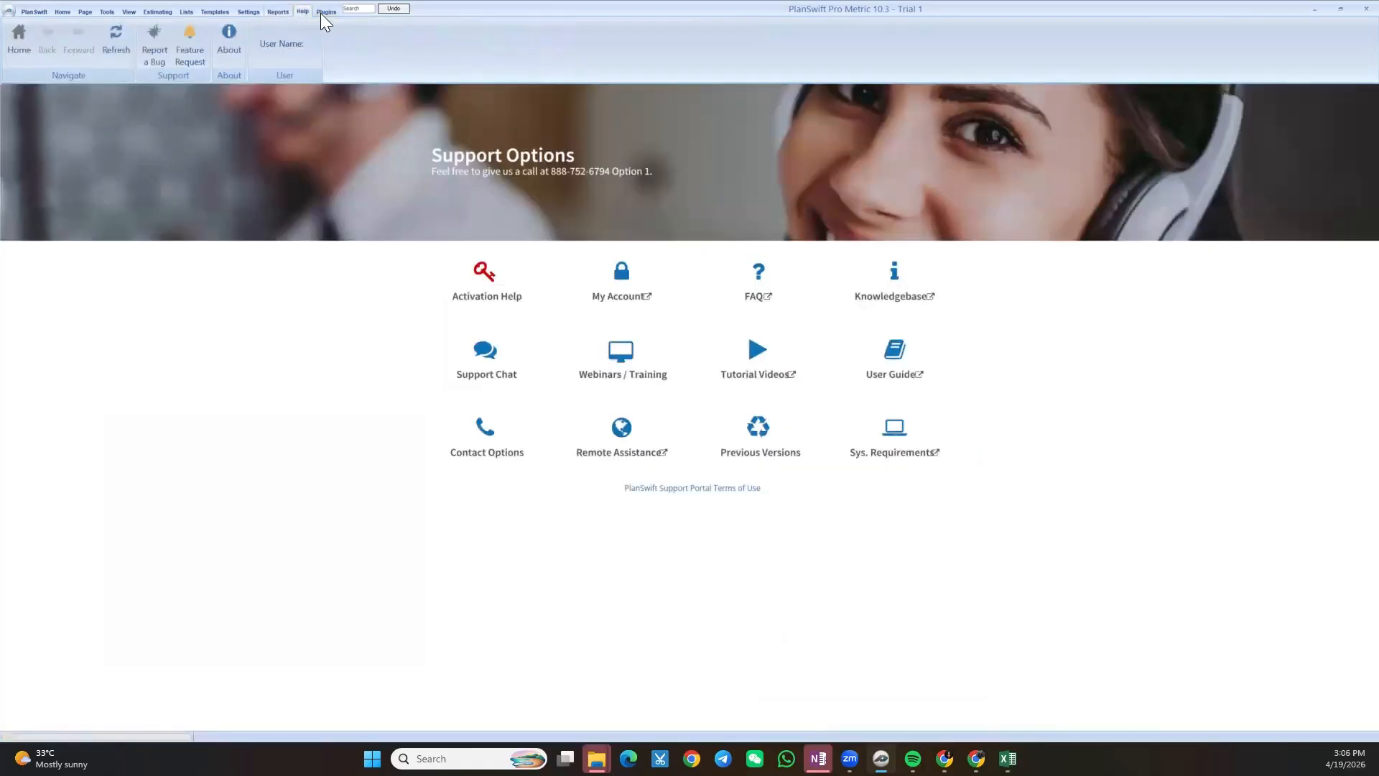
{"action": "left_click", "coordinate": [321, 12]}
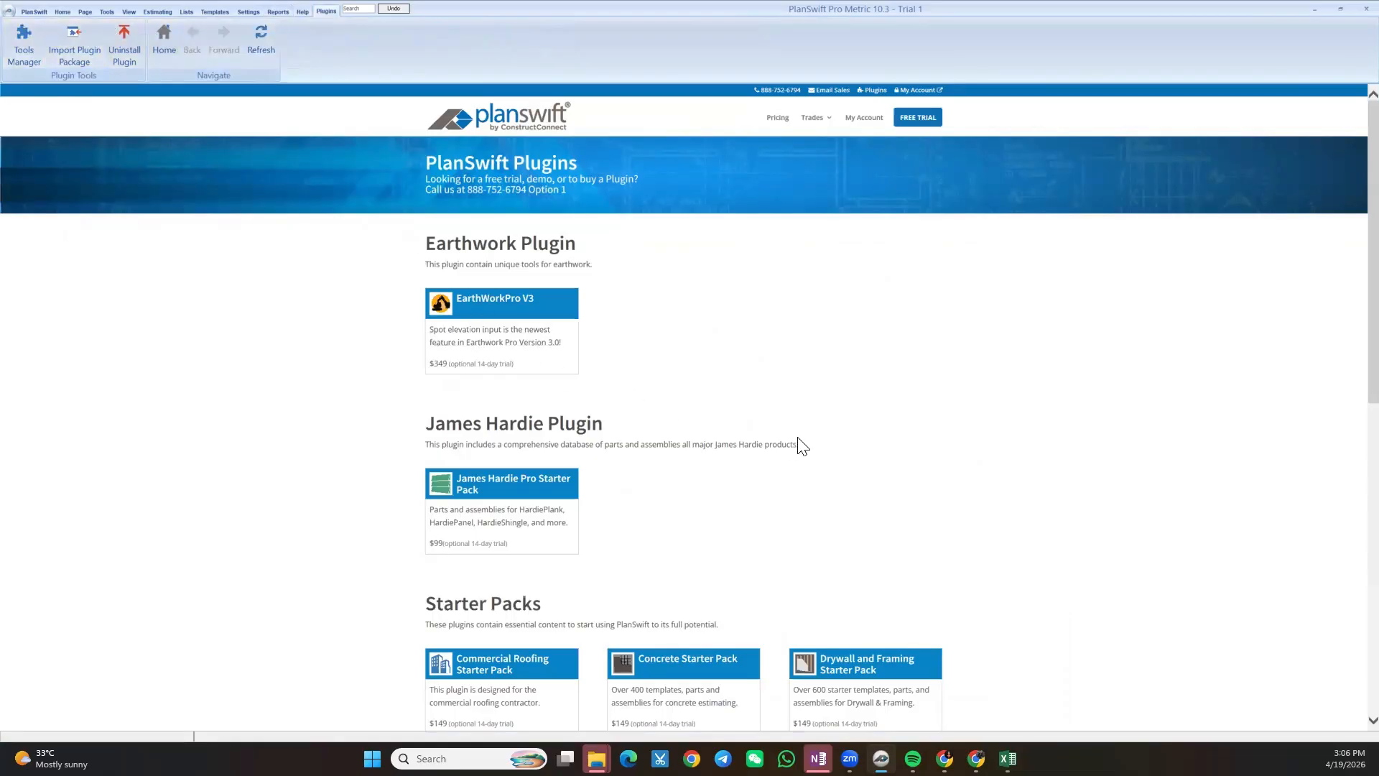
{"action": "scroll", "coordinate": [770, 424], "scroll_direction": "down", "scroll_amount": 2}
{"action": "scroll", "coordinate": [767, 425], "scroll_direction": "up", "scroll_amount": 2}
{"action": "scroll", "coordinate": [503, 346], "scroll_direction": "down", "scroll_amount": 3}
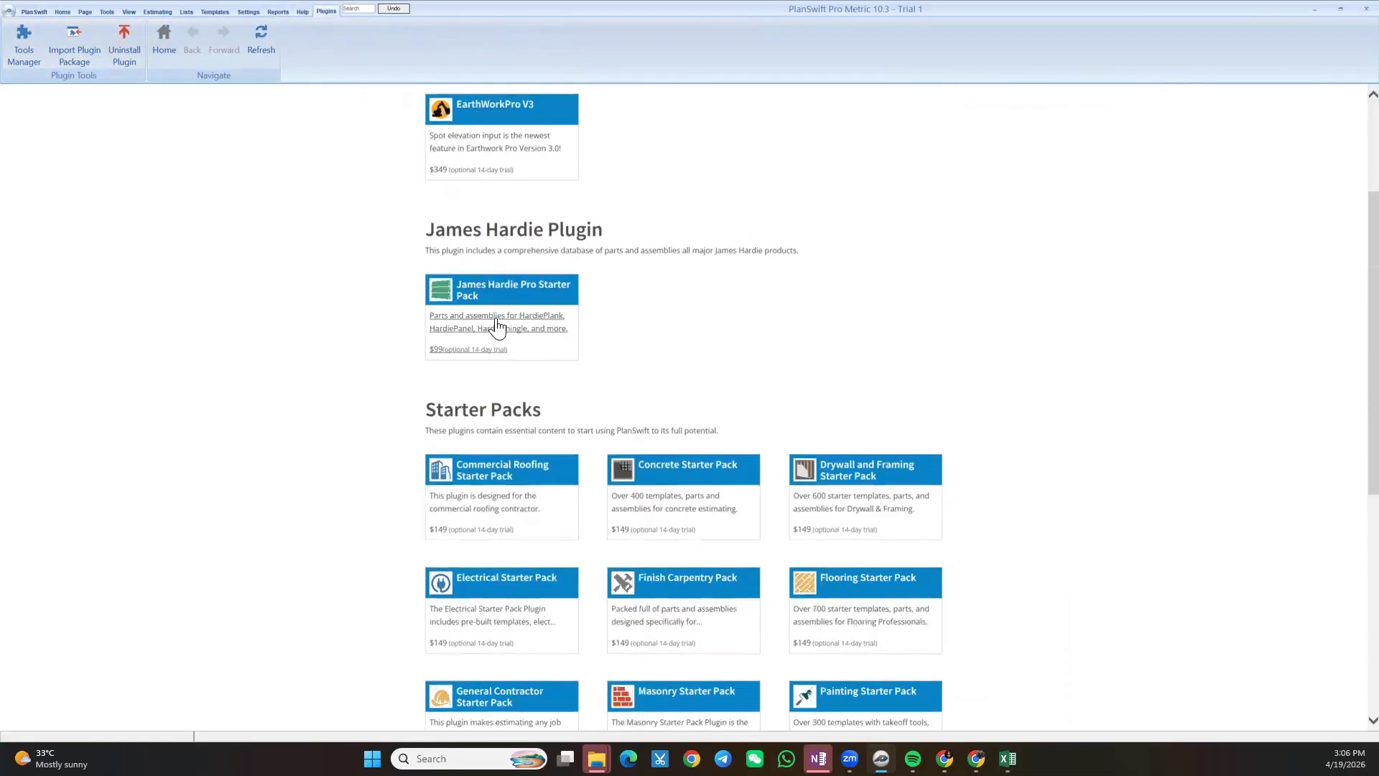
{"action": "scroll", "coordinate": [498, 328], "scroll_direction": "down", "scroll_amount": 3}
{"action": "scroll", "coordinate": [312, 245], "scroll_direction": "up", "scroll_amount": 6}
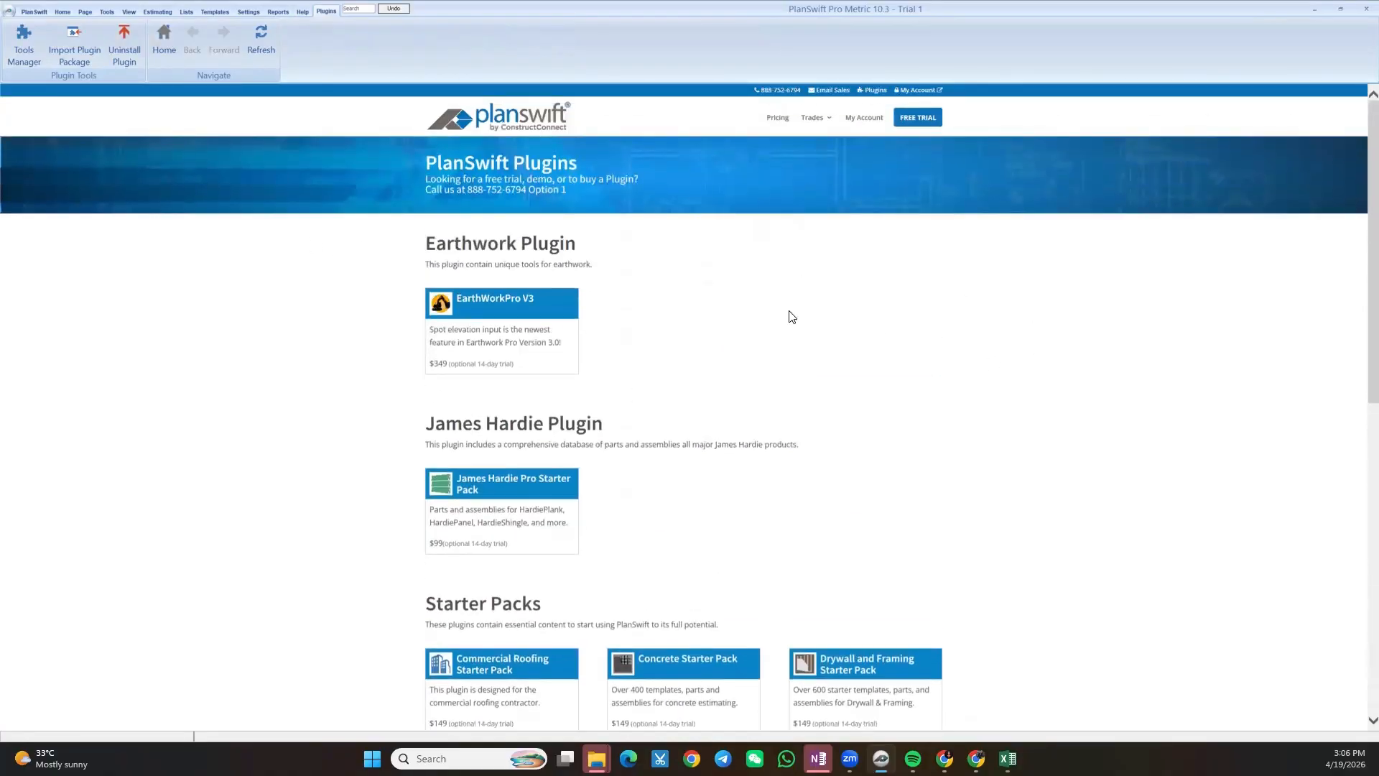
Look through the plugins list, return to the takeoff workspace and expand the Floor Areas folder of Metric Takeoff Template Samples
{"action": "scroll", "coordinate": [750, 307], "scroll_direction": "down", "scroll_amount": 10}
{"action": "scroll", "coordinate": [886, 424], "scroll_direction": "up", "scroll_amount": 10}
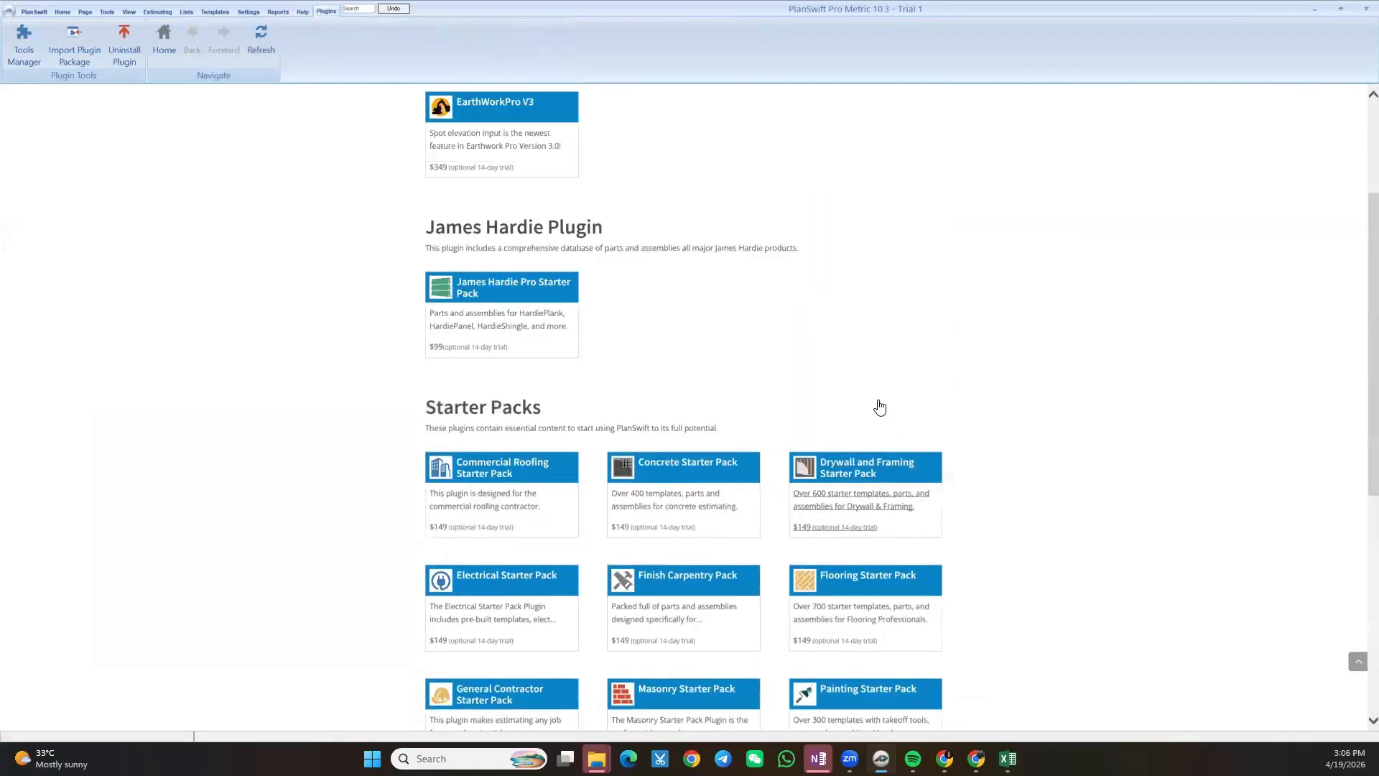
{"action": "left_click", "coordinate": [63, 13]}
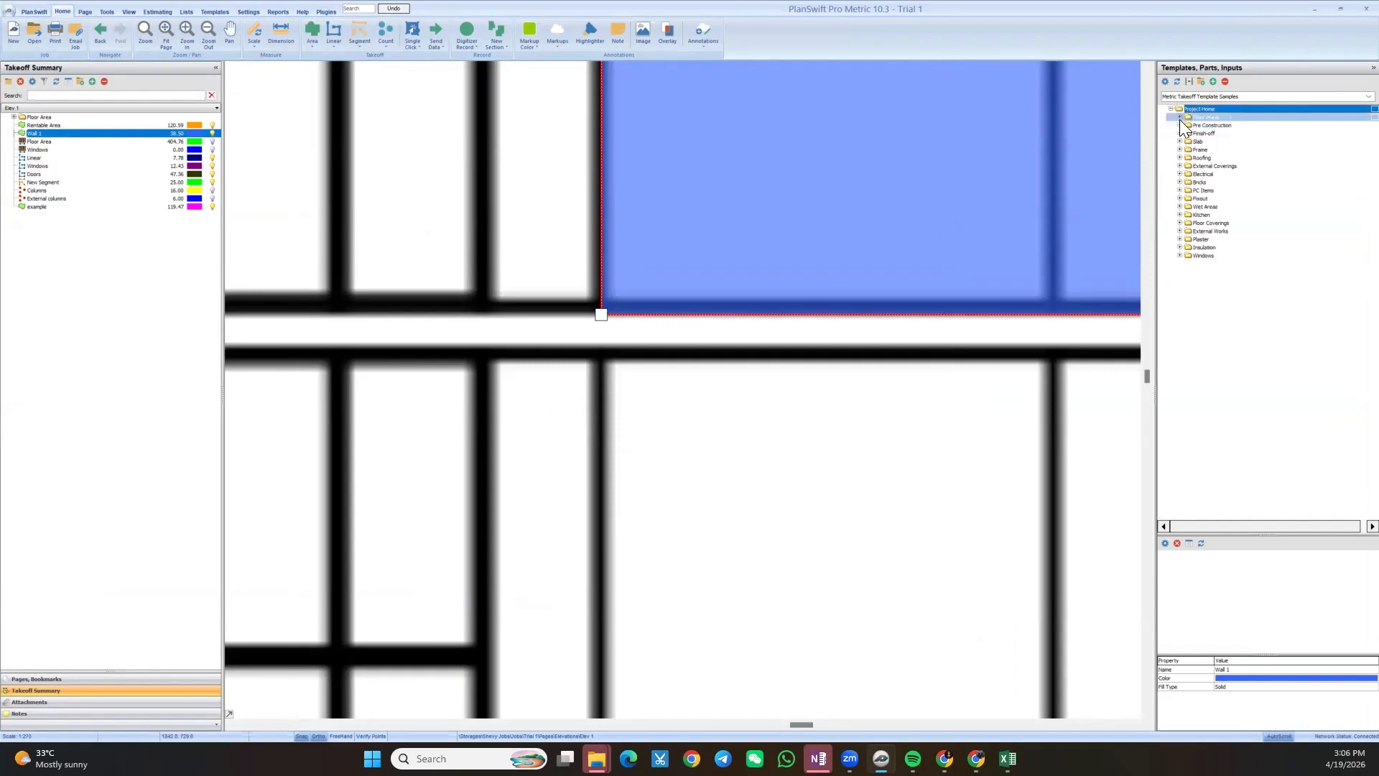
{"action": "left_click", "coordinate": [1179, 117]}
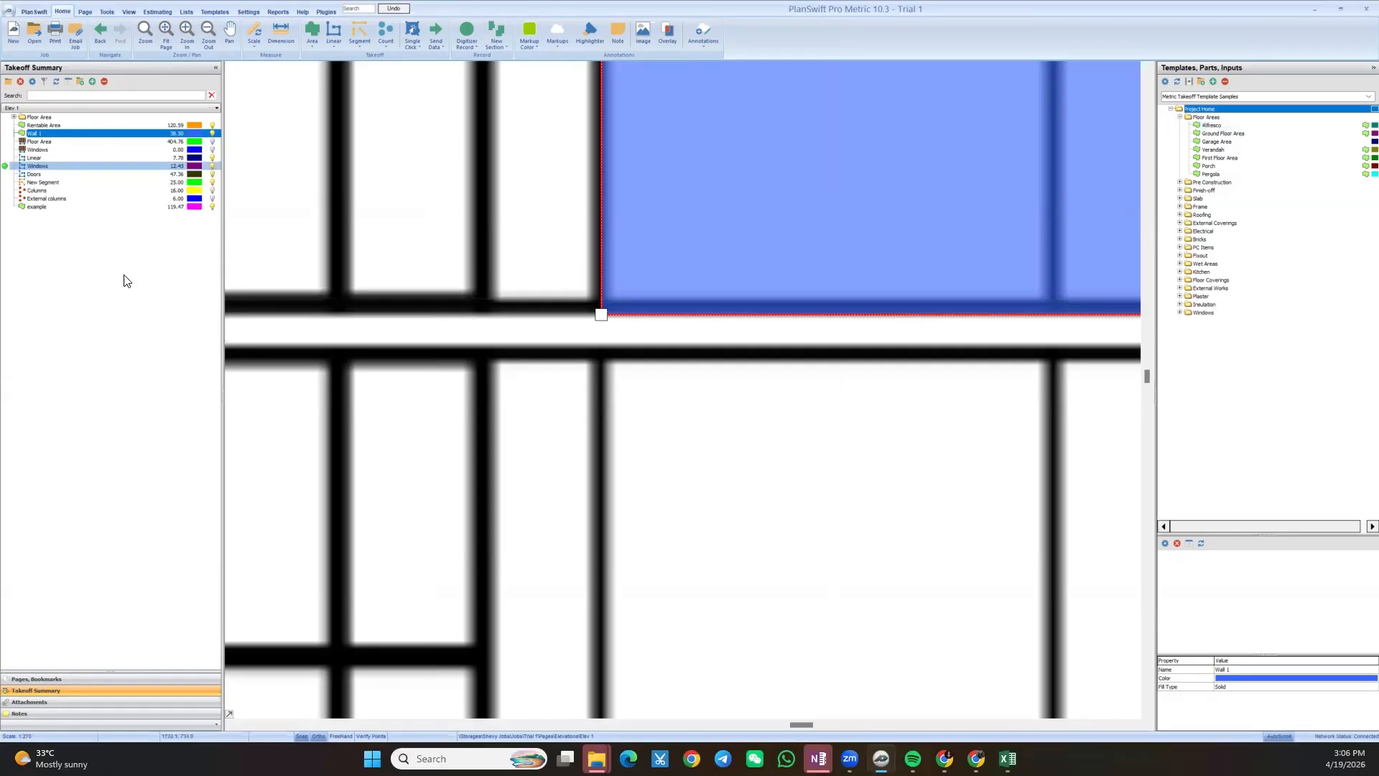
Show the job's page list, display the FFP first floor plan and select its FFP Floor area takeoff
{"action": "left_click", "coordinate": [172, 678]}
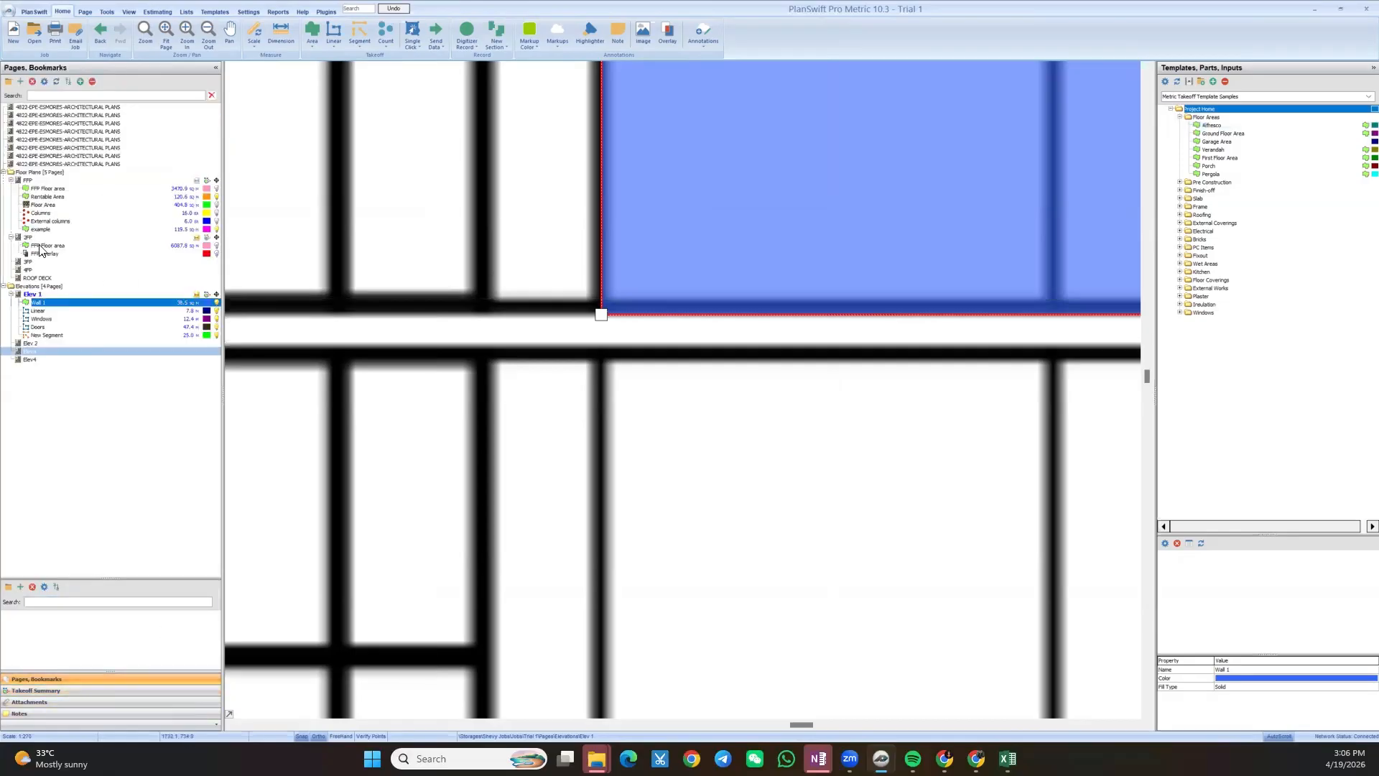
{"action": "left_click", "coordinate": [66, 204]}
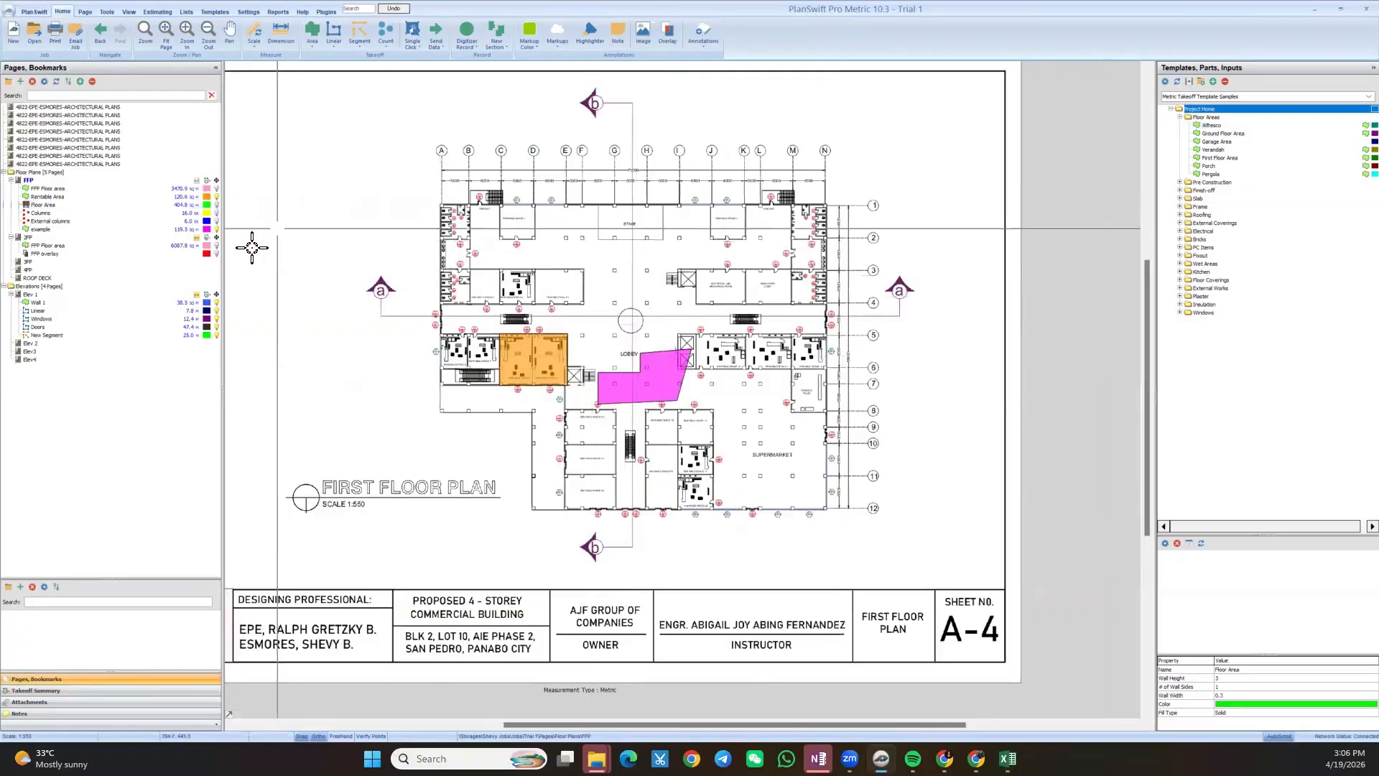
{"action": "left_click_drag", "start_coordinate": [679, 493], "coordinate": [681, 495]}
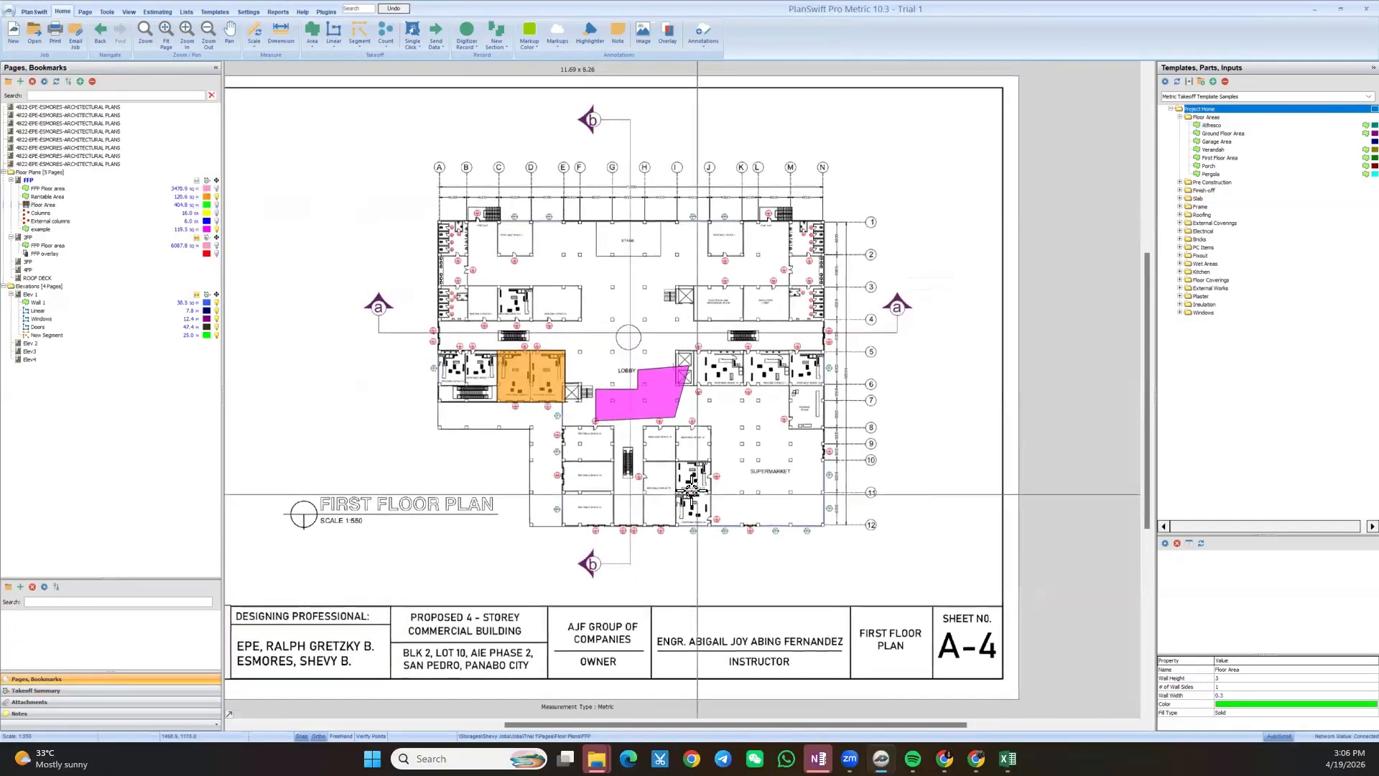
{"action": "left_click", "coordinate": [75, 190]}
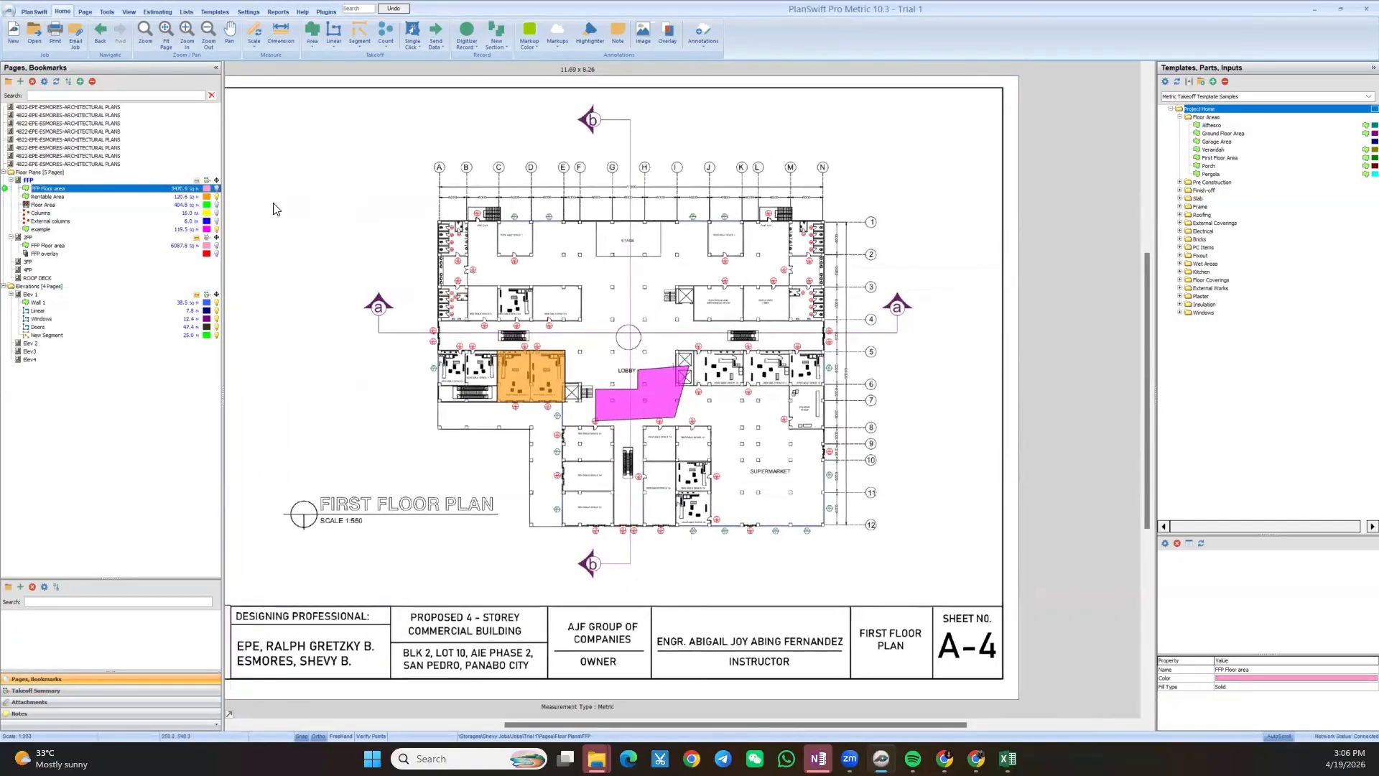
Begin a takeoff from the First Floor Area template with red solid fill, starting at the building corner at grids A and 1
{"action": "scroll", "coordinate": [803, 333], "scroll_direction": "up", "scroll_amount": 2}
{"action": "scroll", "coordinate": [803, 333], "scroll_direction": "up", "scroll_amount": 4}
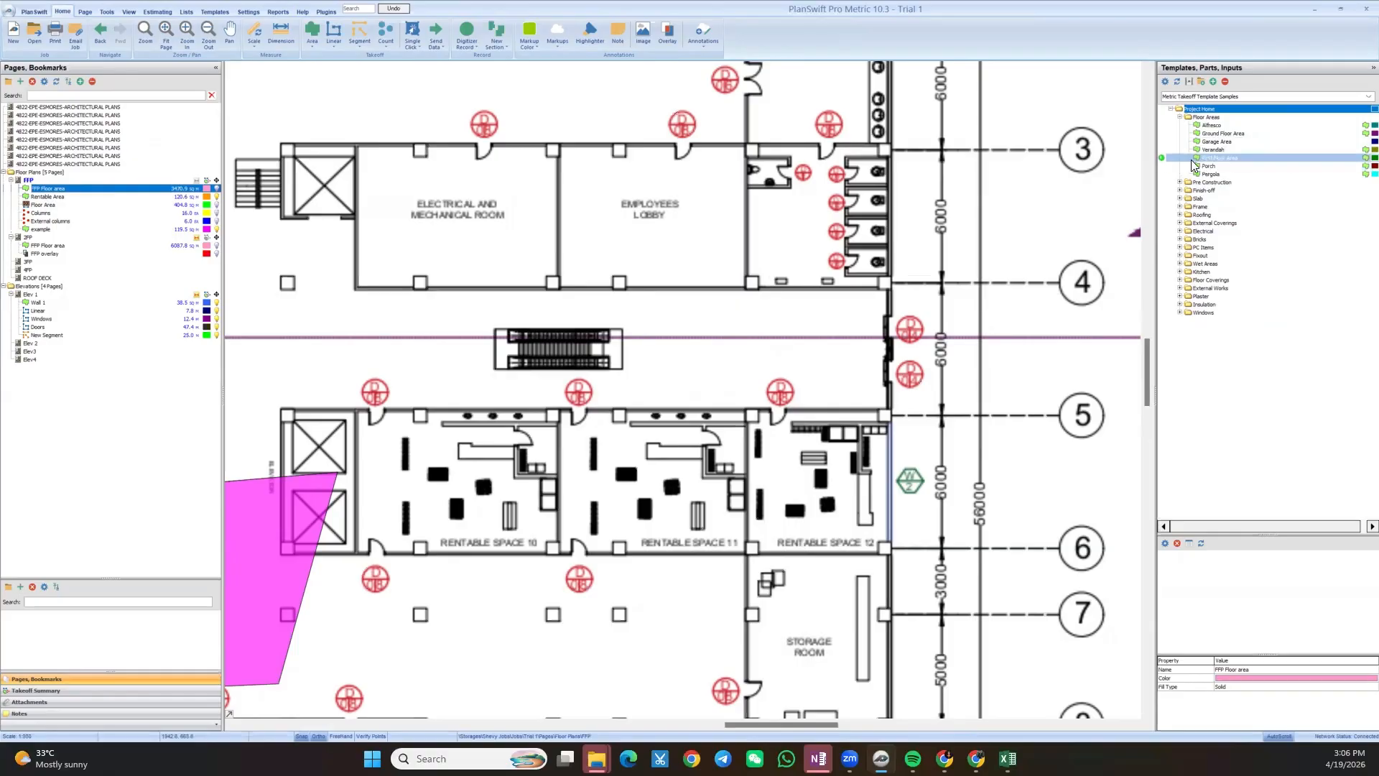
{"action": "scroll", "coordinate": [993, 290], "scroll_direction": "down", "scroll_amount": 8}
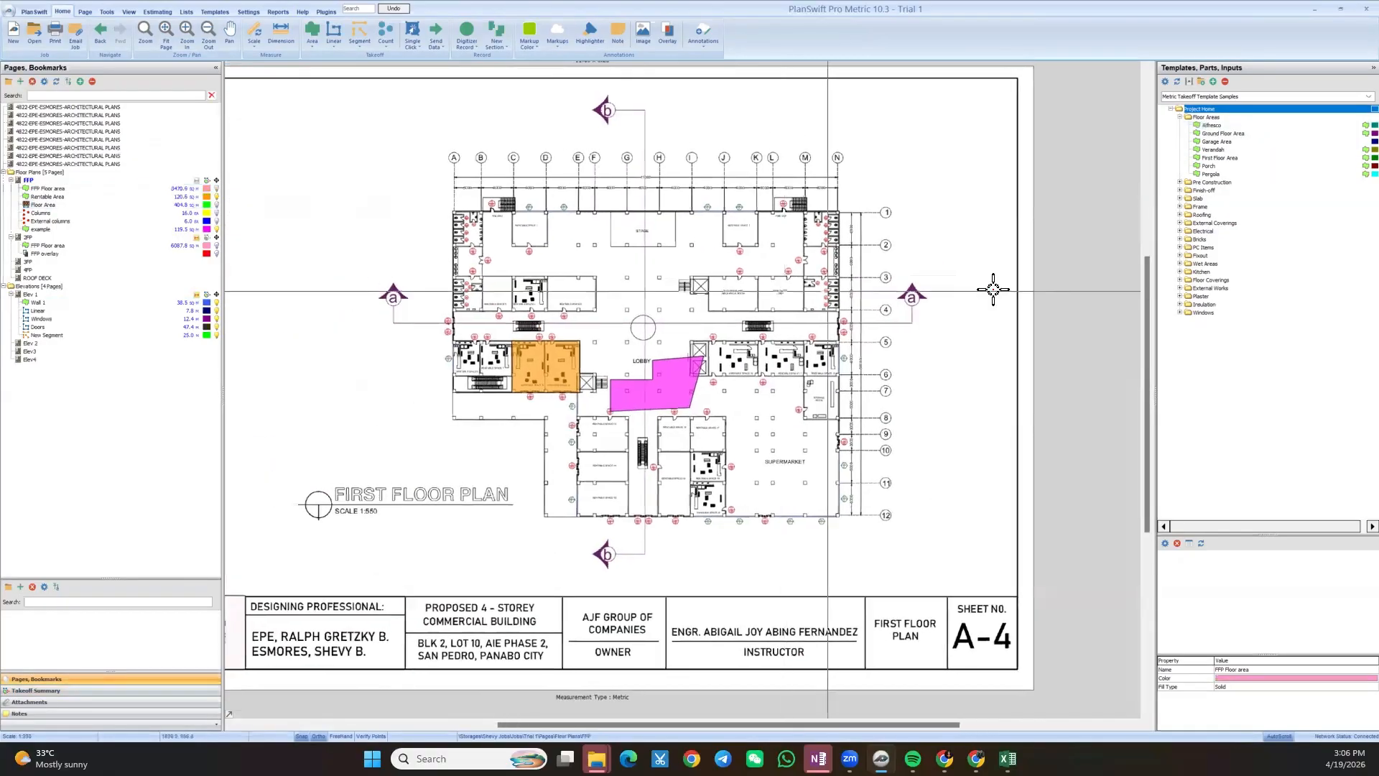
{"action": "double_click", "coordinate": [1162, 158]}
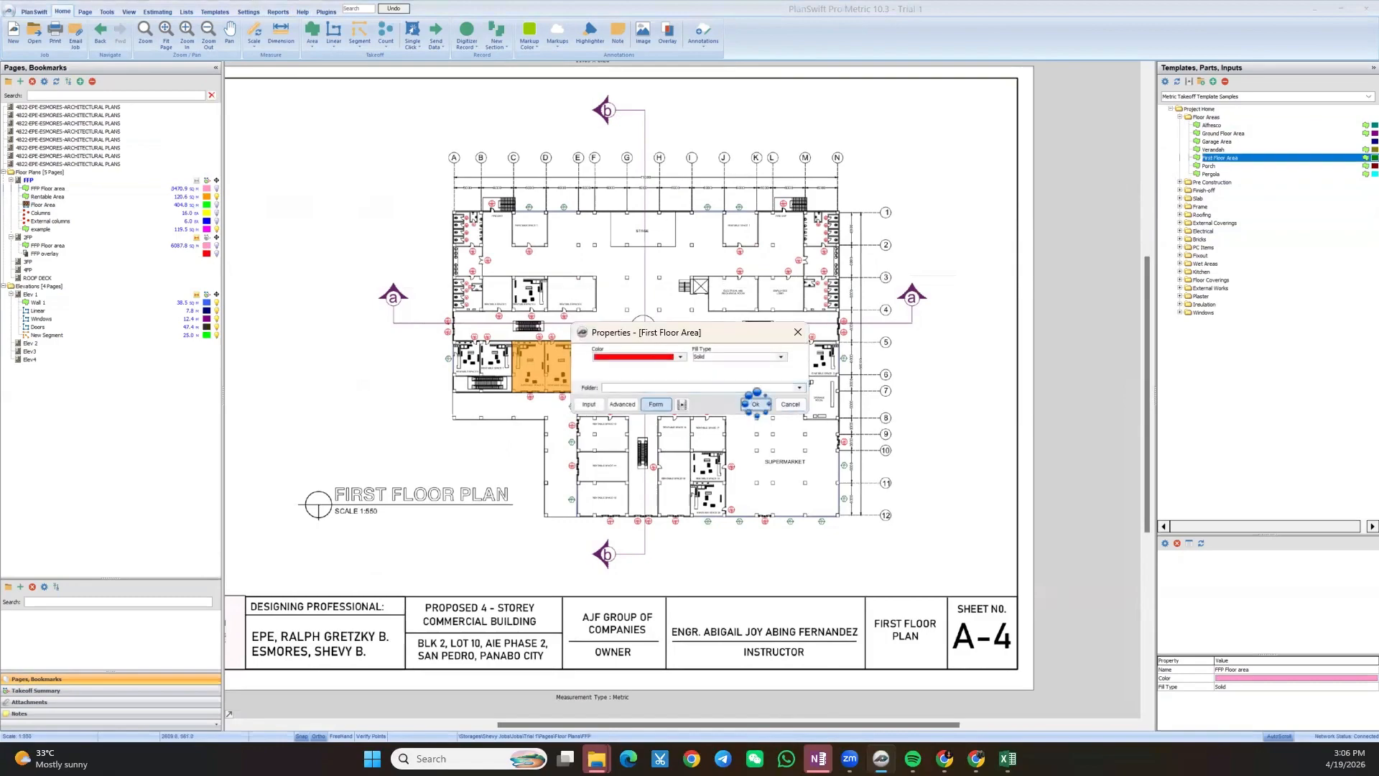
{"action": "left_click", "coordinate": [755, 404]}
{"action": "left_click", "coordinate": [449, 212]}
{"action": "scroll", "coordinate": [449, 212], "scroll_direction": "up", "scroll_amount": 5}
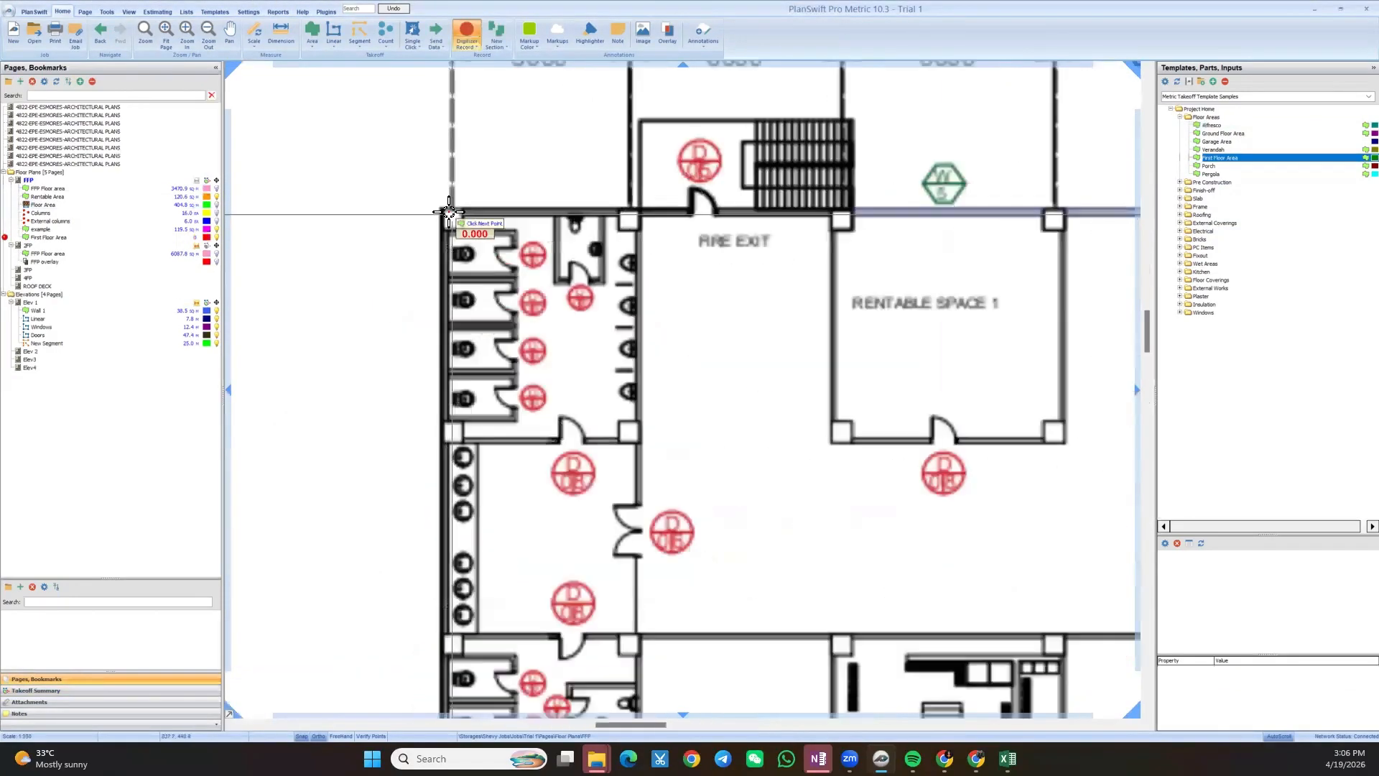
Trace the remaining corners of the building's stepped outline on the first floor plan and finish the First Floor Area takeoff
{"action": "scroll", "coordinate": [449, 211], "scroll_direction": "down", "scroll_amount": 6}
{"action": "scroll", "coordinate": [557, 374], "scroll_direction": "up", "scroll_amount": 4}
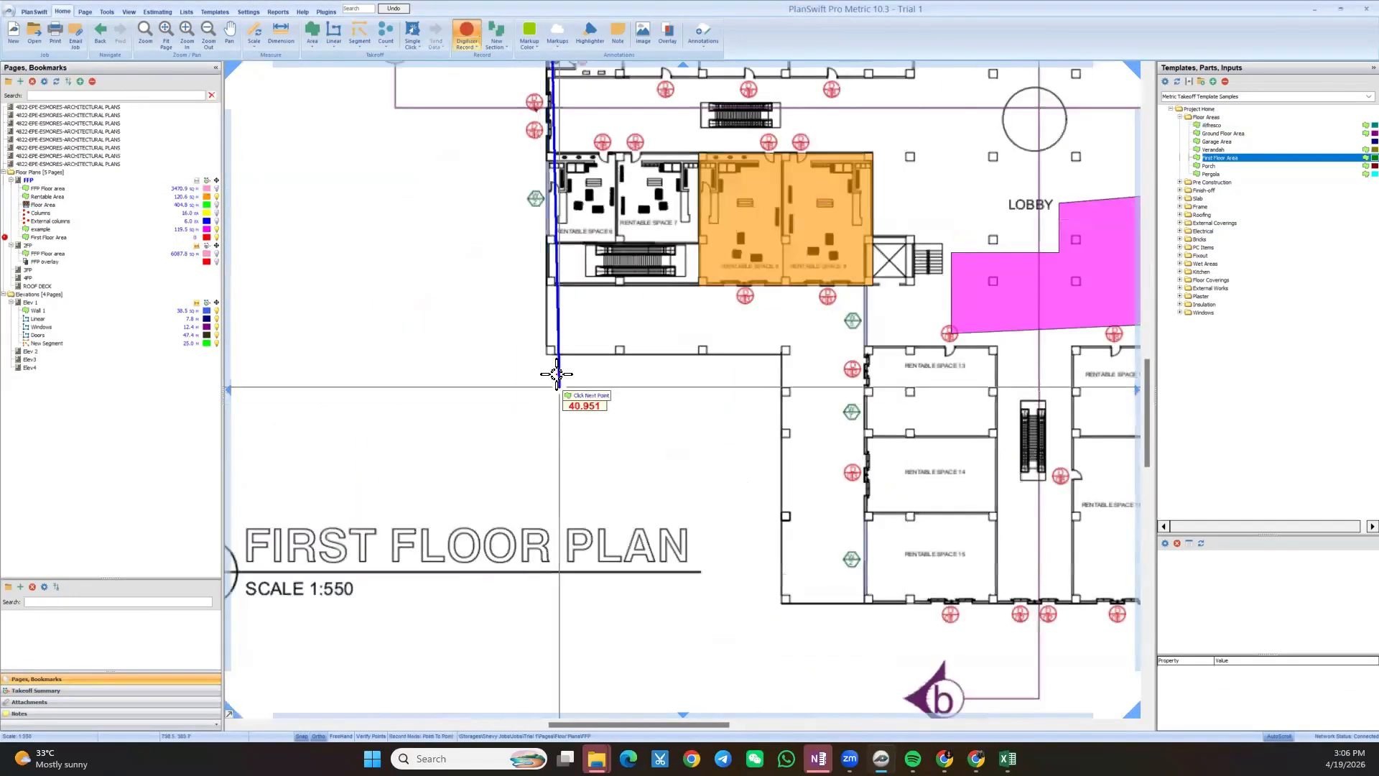
{"action": "left_click", "coordinate": [548, 354]}
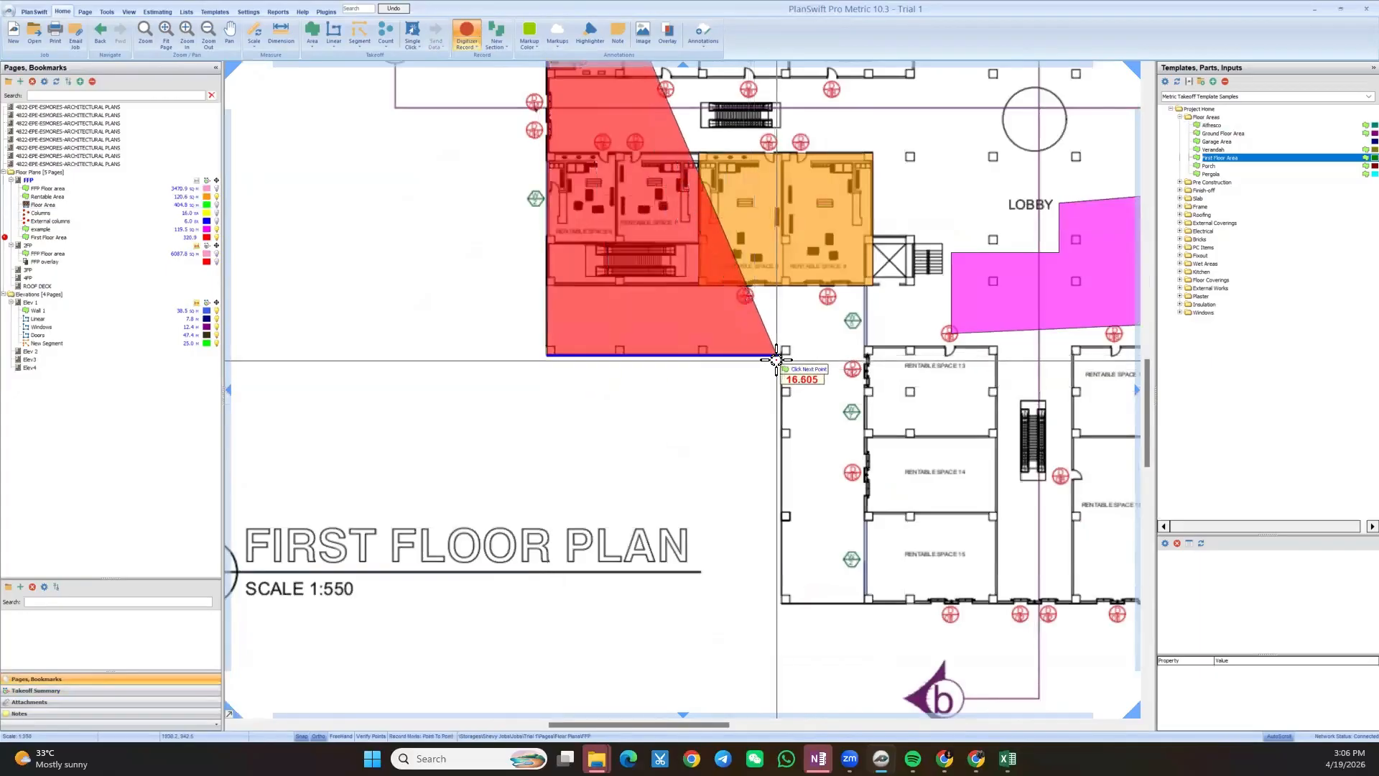
{"action": "left_click", "coordinate": [784, 354]}
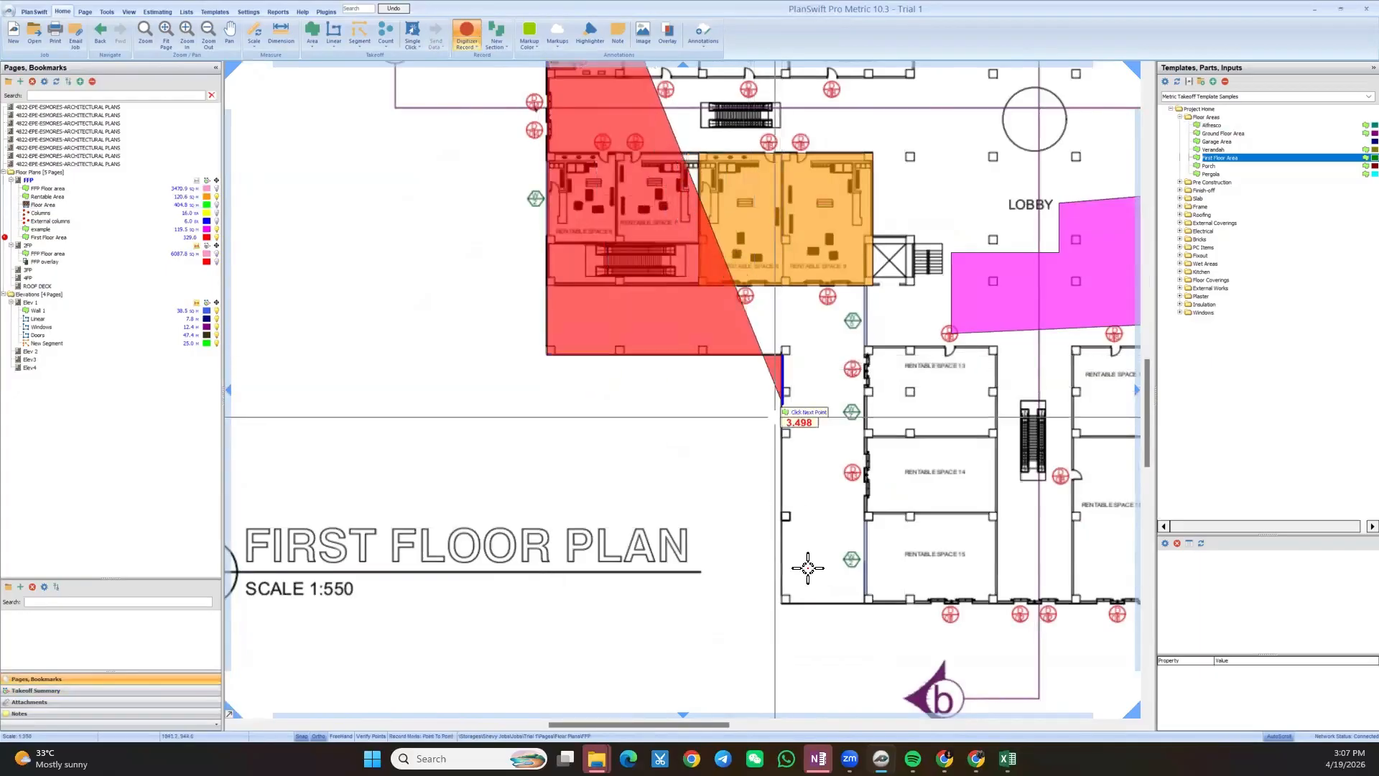
{"action": "left_click", "coordinate": [785, 601]}
{"action": "scroll", "coordinate": [710, 518], "scroll_direction": "down", "scroll_amount": 5}
{"action": "scroll", "coordinate": [779, 507], "scroll_direction": "up", "scroll_amount": 1}
{"action": "left_click", "coordinate": [1005, 548]}
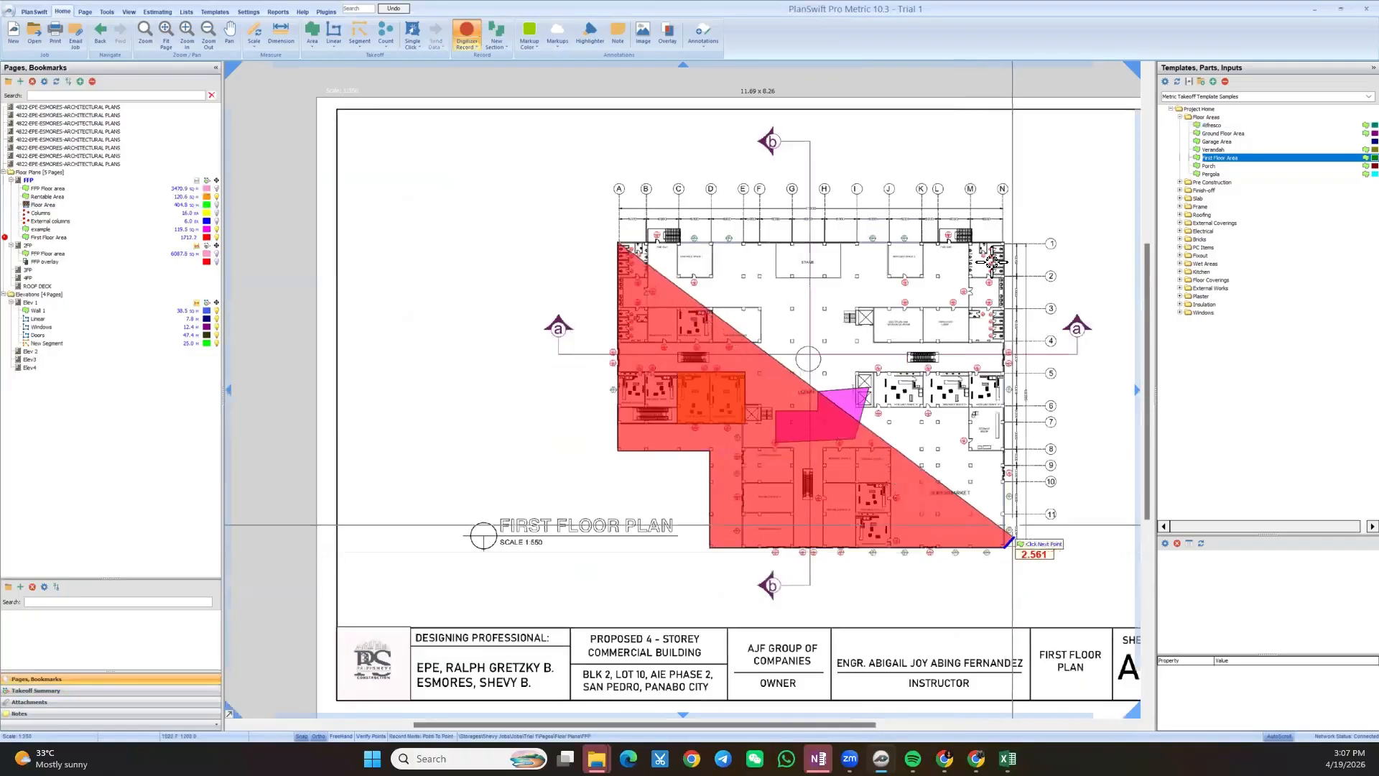
{"action": "left_click", "coordinate": [628, 244]}
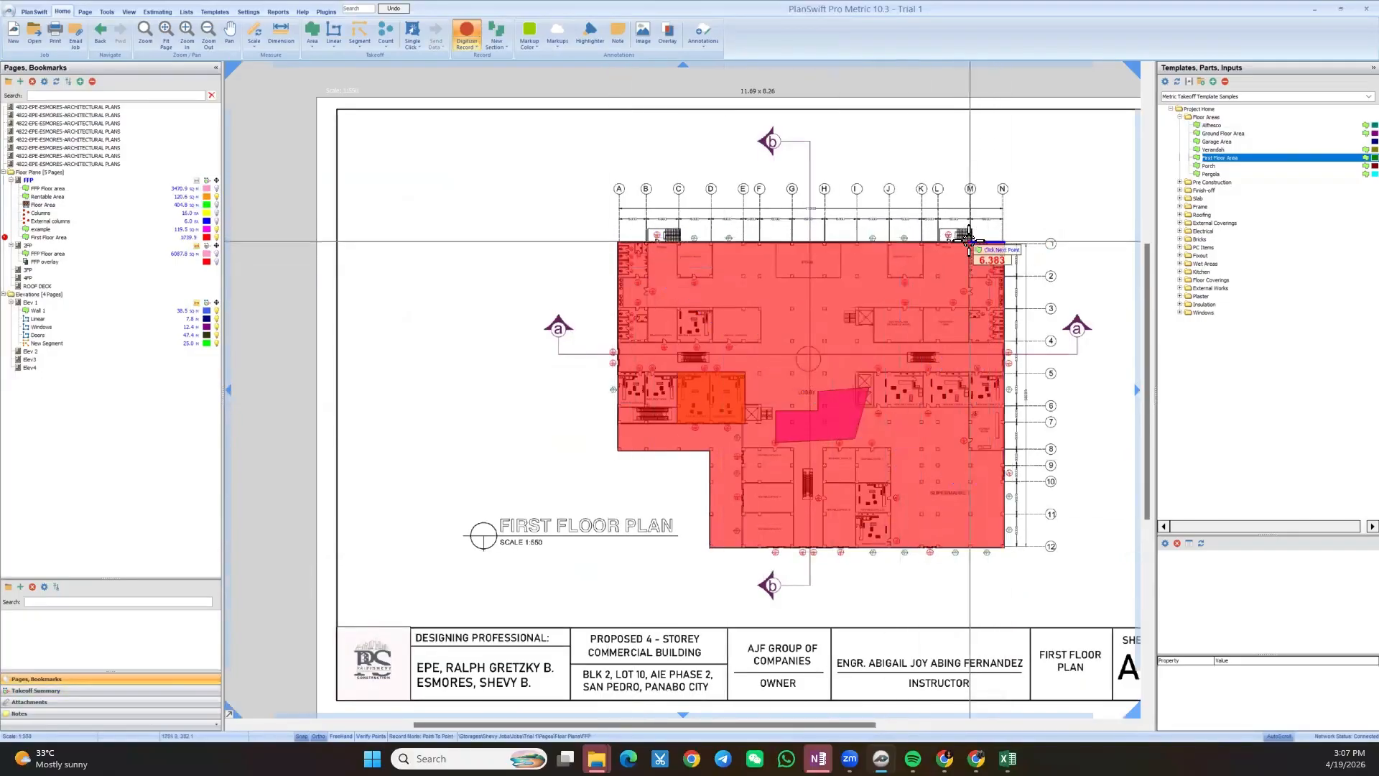
{"action": "key", "text": "Escape"}
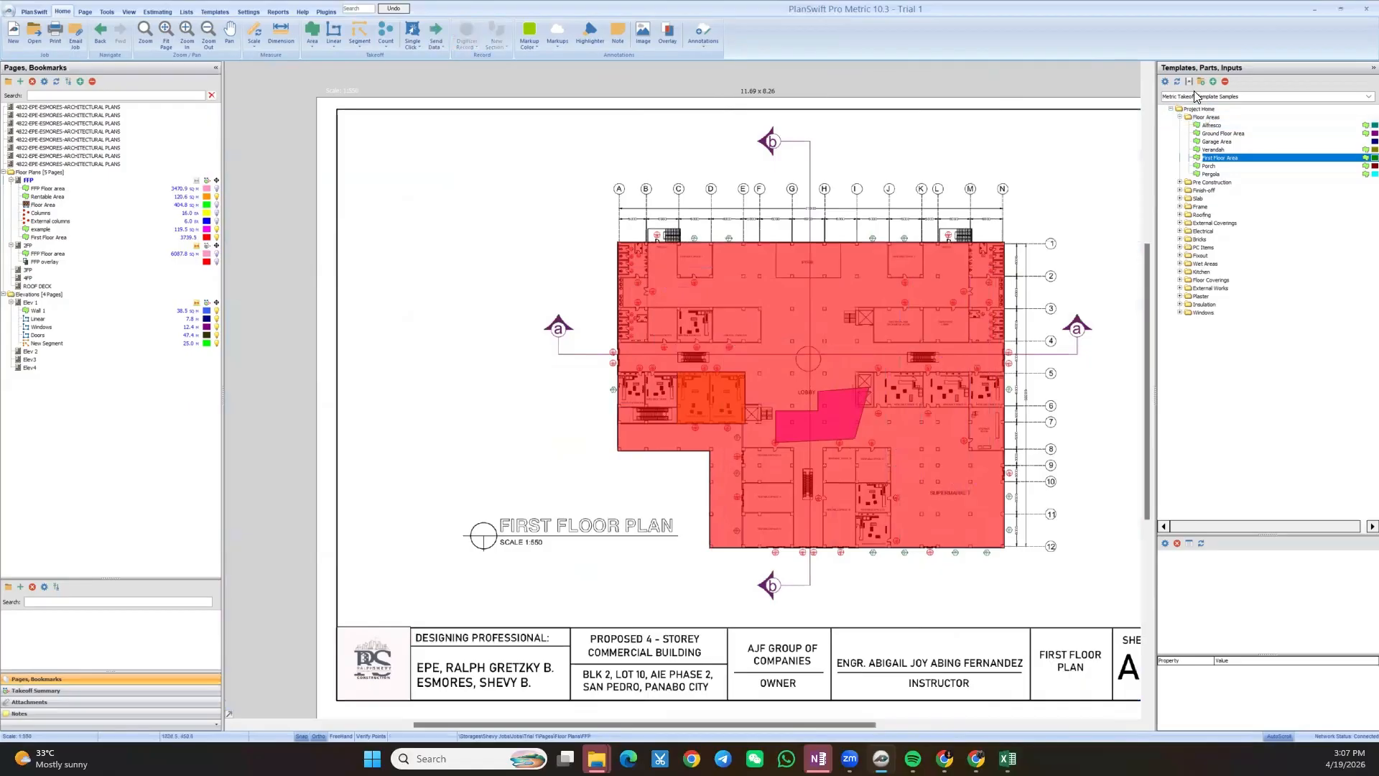